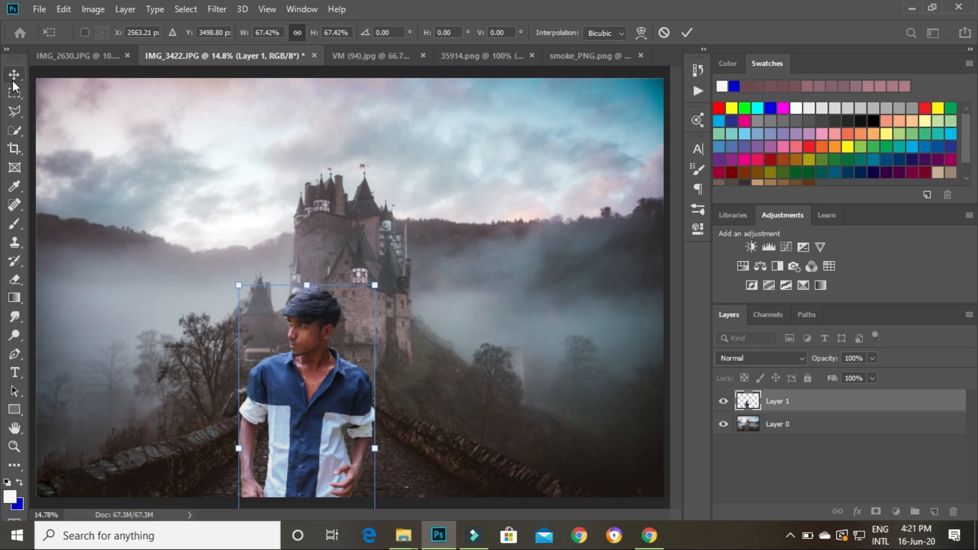
- Scale the man's cutout to fit the scene and place him beside the castle, over the stone path's near edge
left_click_drag(317, 387, 315, 249)
left_click_drag(358, 155, 340, 199)
left_click_drag(297, 315, 248, 326)
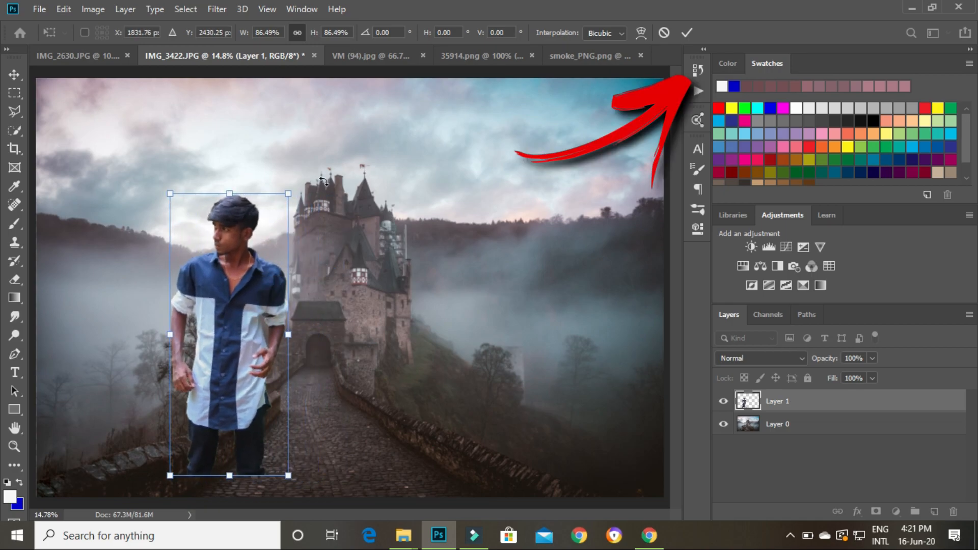
key("Return")
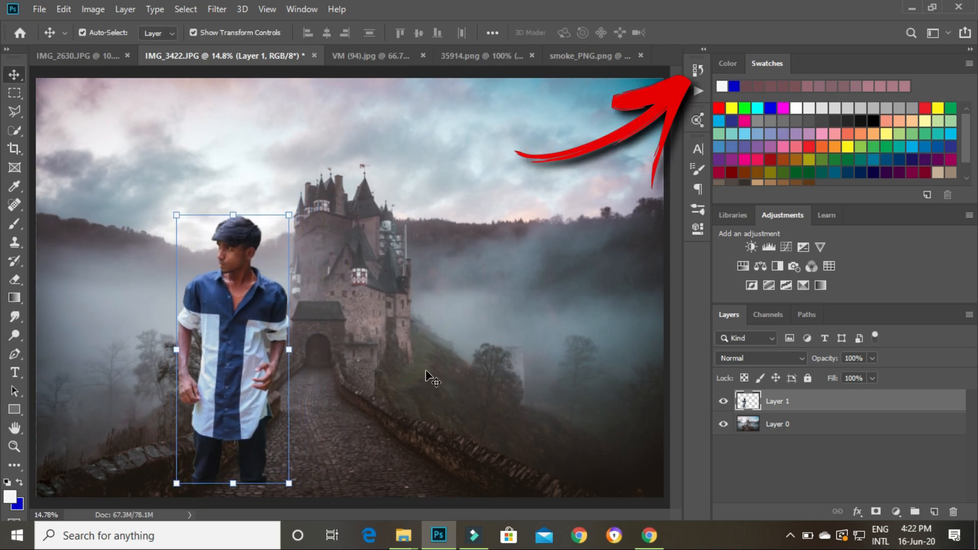
- Crop the image to a portrait frame around the man and the castle, trimming the sides and a little sky
left_click(15, 148)
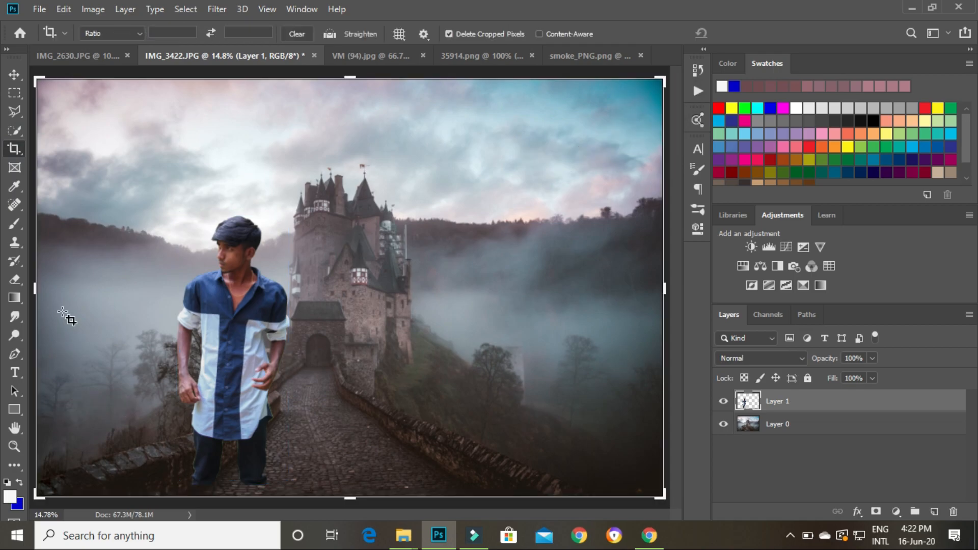
left_click_drag(32, 288, 72, 286)
left_click_drag(344, 492, 336, 490)
left_click_drag(351, 84, 353, 94)
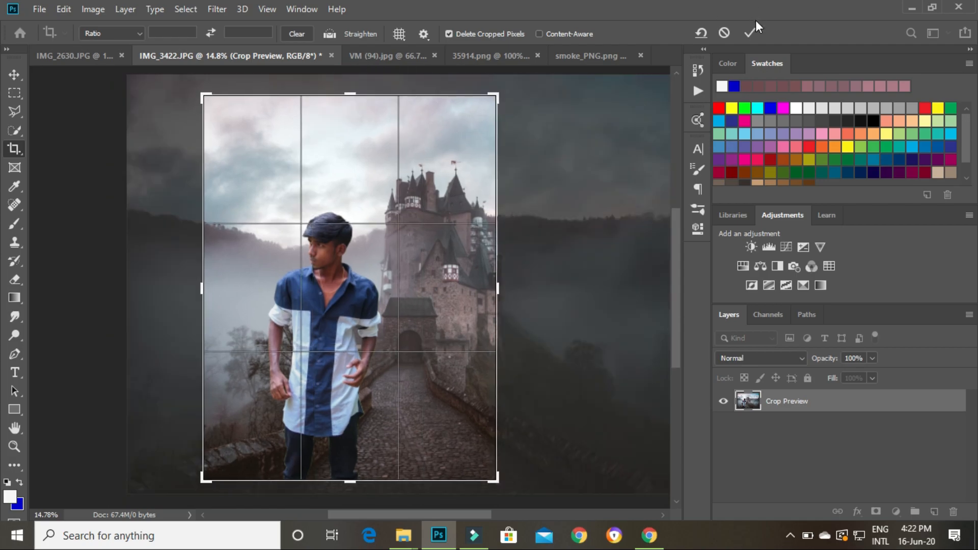
left_click(750, 32)
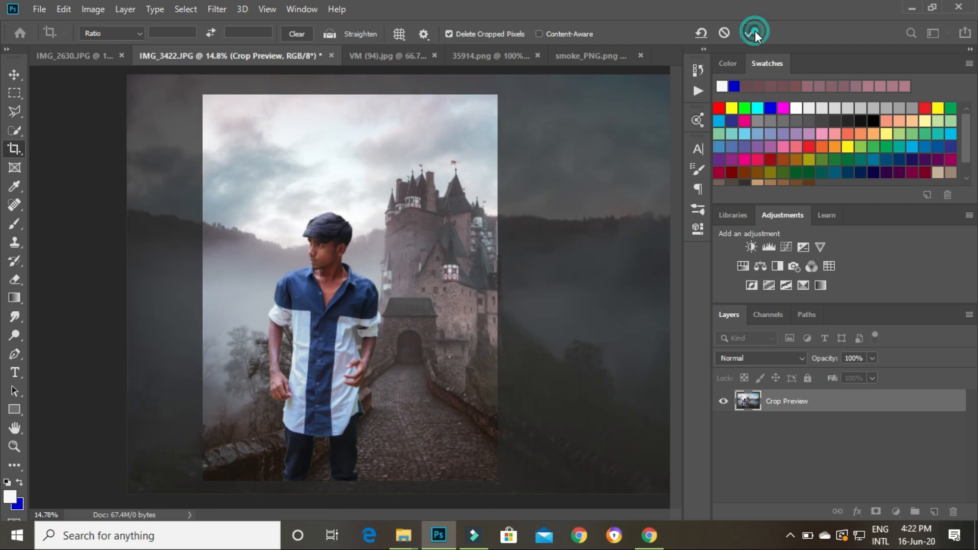
- Bring the smoke from smoke_PNG.png into IMG_3422.JPG, converting its colours to the document profile, and place it across the man's waist
left_click(14, 447)
left_click(332, 272)
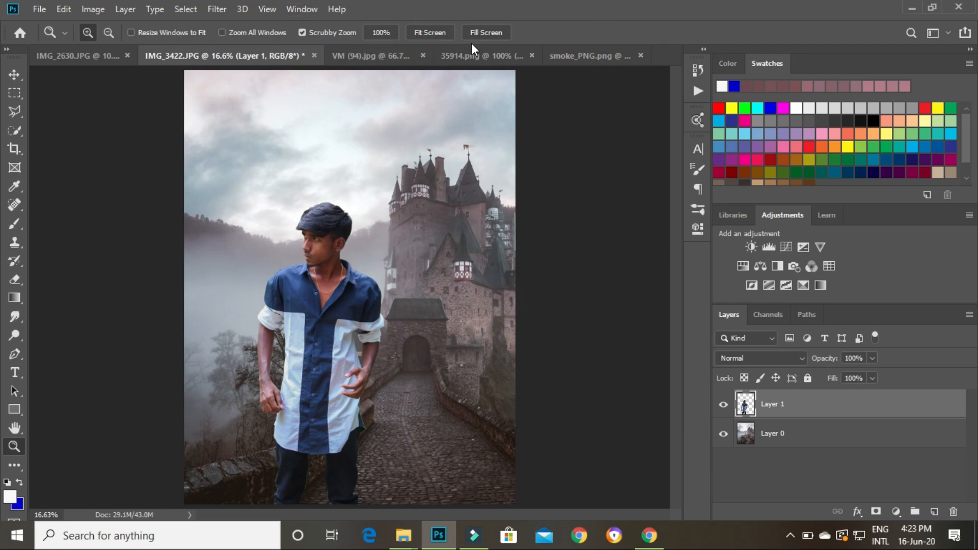
left_click(461, 57)
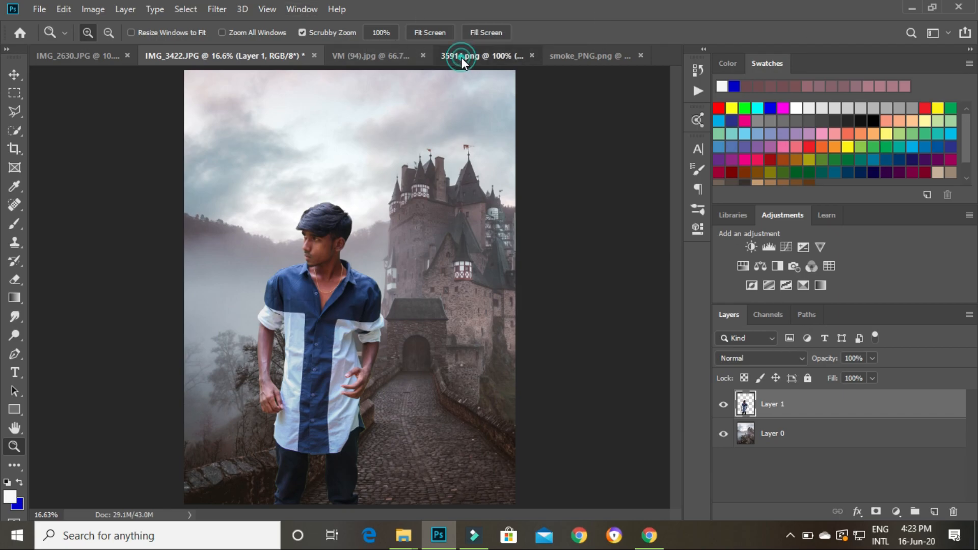
left_click(586, 57)
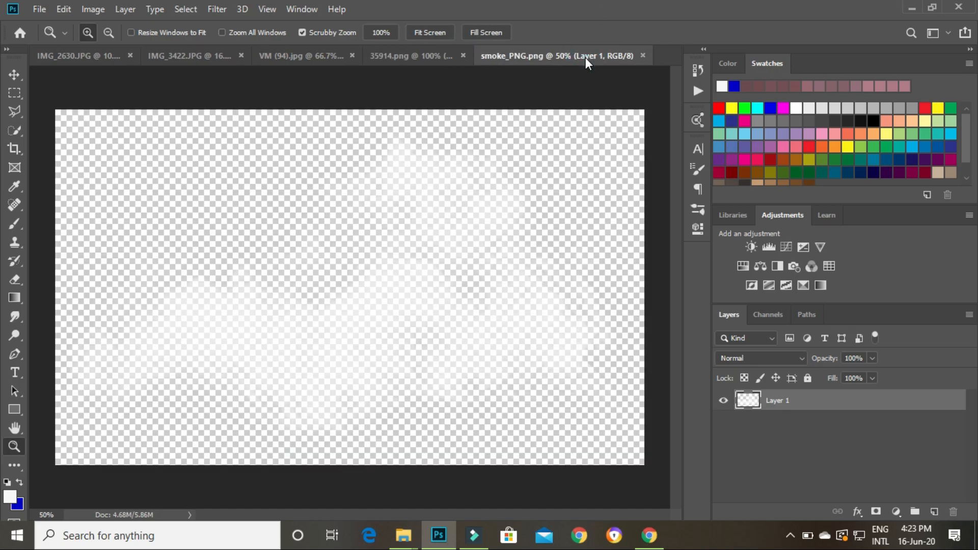
left_click(15, 74)
left_click_drag(492, 281, 305, 316)
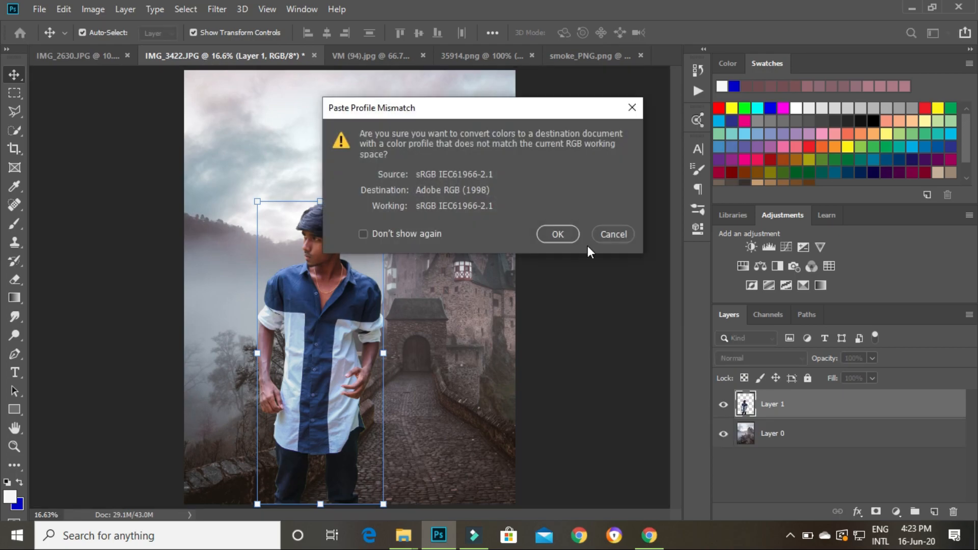
left_click(564, 234)
left_click_drag(316, 321, 319, 384)
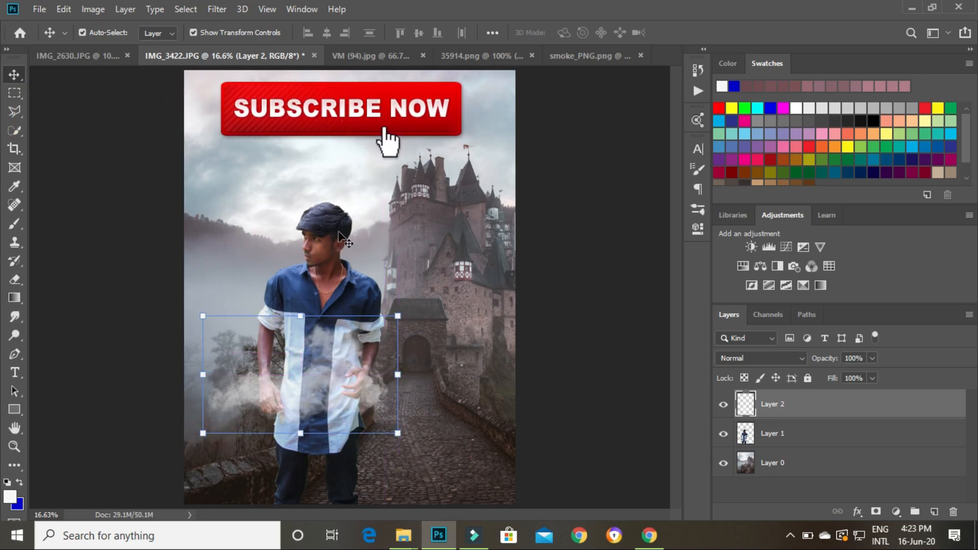
- Put the smoke layer behind the man, then enlarge it and position it over the lower-left corner of the image
left_click_drag(869, 404, 878, 452)
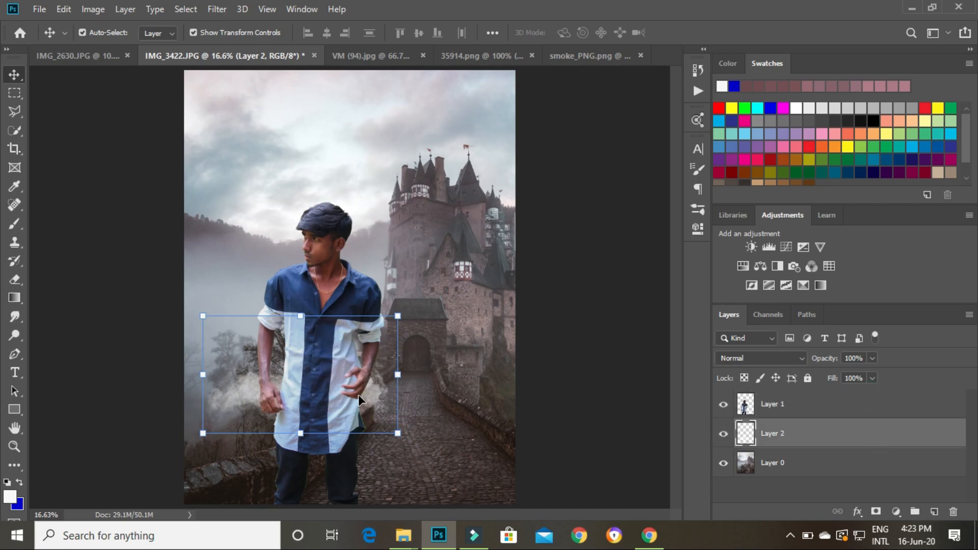
left_click_drag(355, 388, 348, 382)
left_click(237, 369)
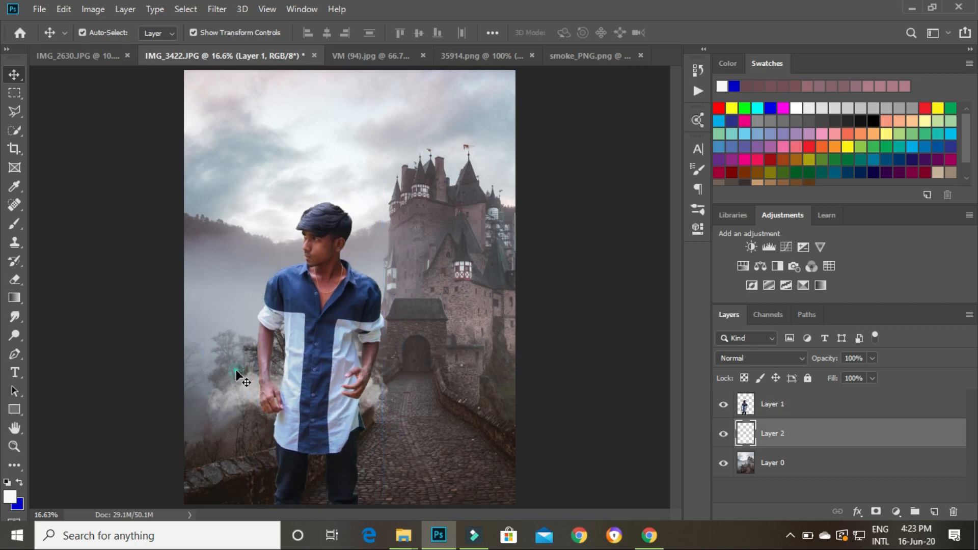
left_click_drag(233, 393, 175, 459)
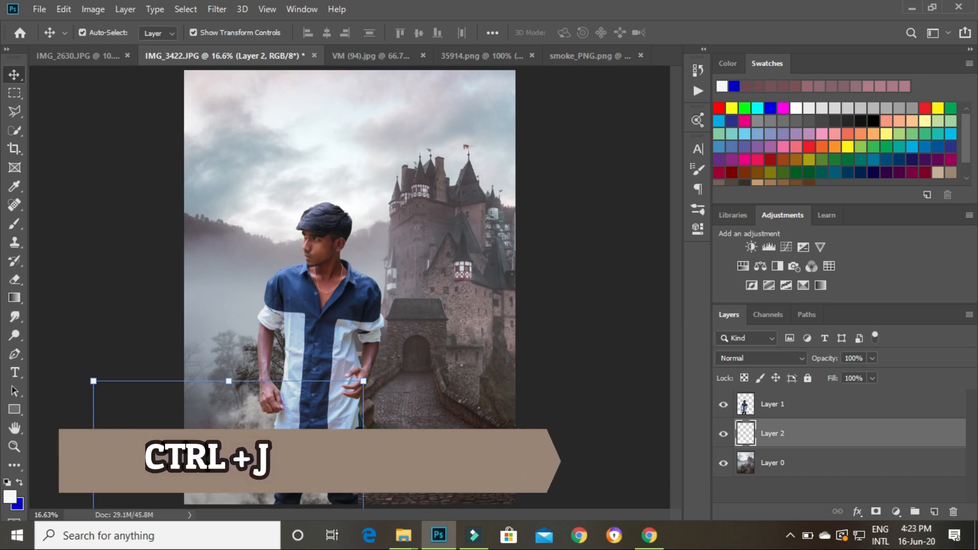
- Duplicate the smoke layer, place the copy over the image's lower-right corner, and merge it down into the original smoke layer
key("ctrl+j")
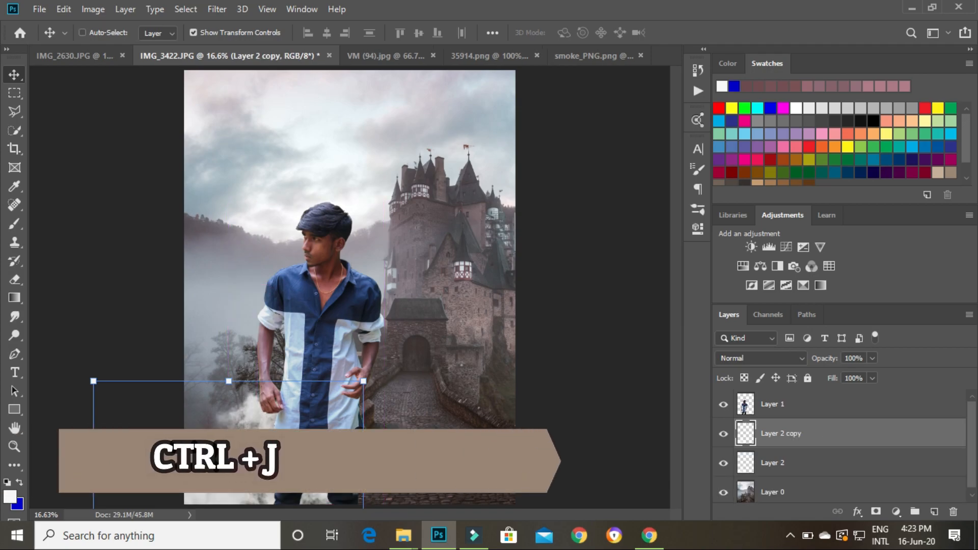
left_click_drag(223, 454, 437, 472)
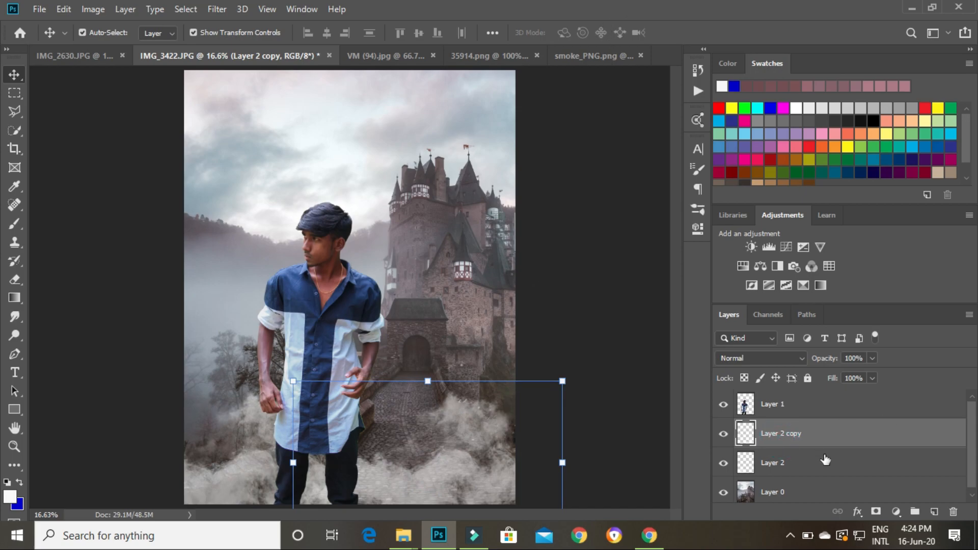
right_click(877, 437)
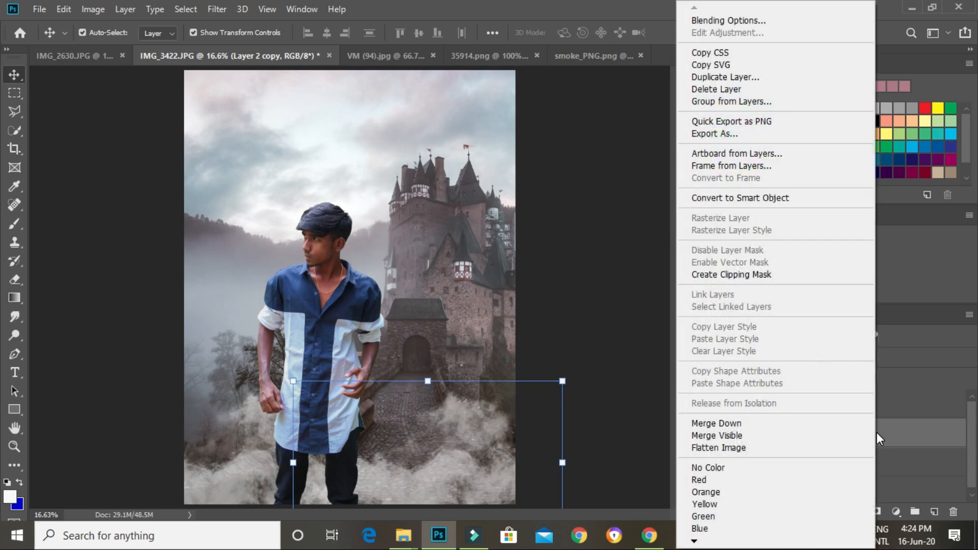
left_click(783, 423)
- Compare the scene with and without the merged smoke layer and set that layer's opacity to 83%
left_click(723, 435)
left_click(722, 434)
left_click_drag(872, 357, 863, 378)
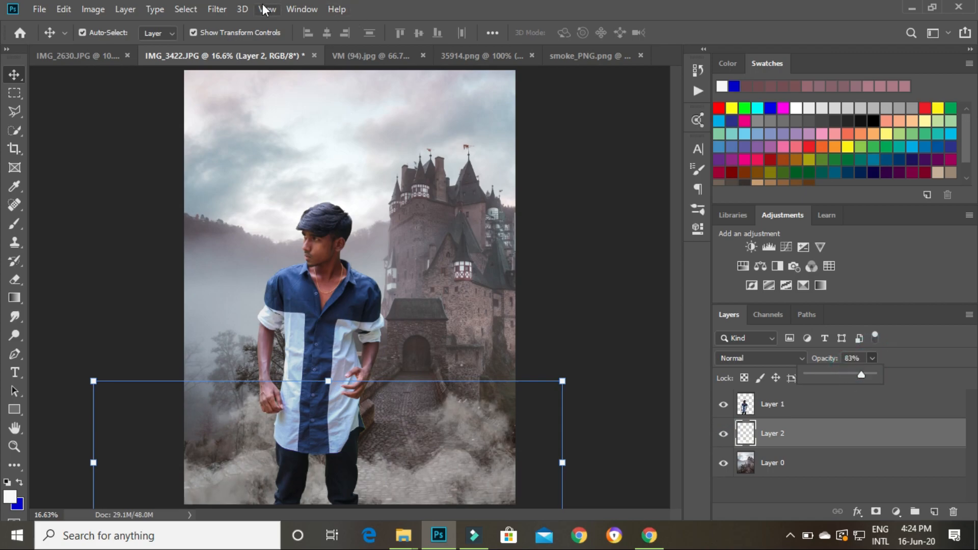
left_click(842, 434)
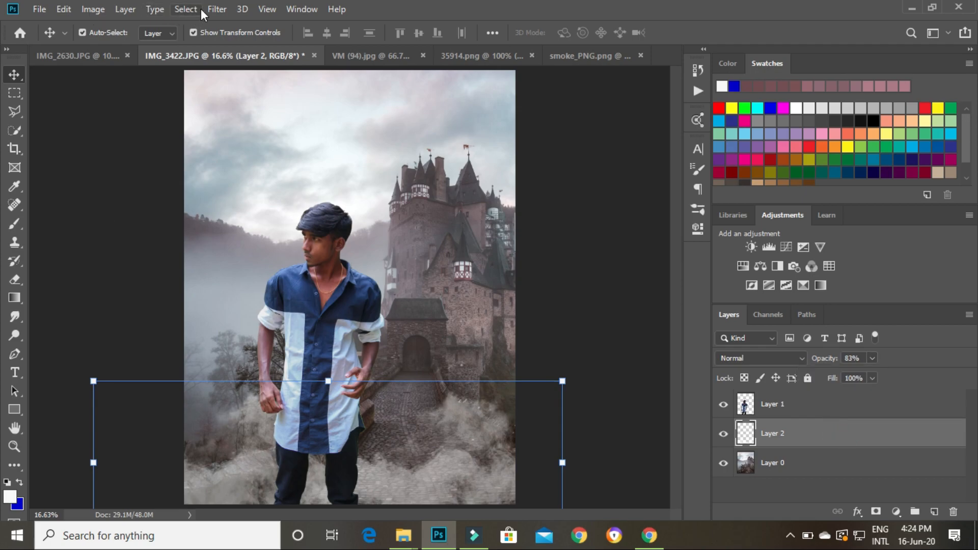
- Apply a Gaussian Blur with a radius of 7.8 pixels to the merged smoke layer
left_click(217, 9)
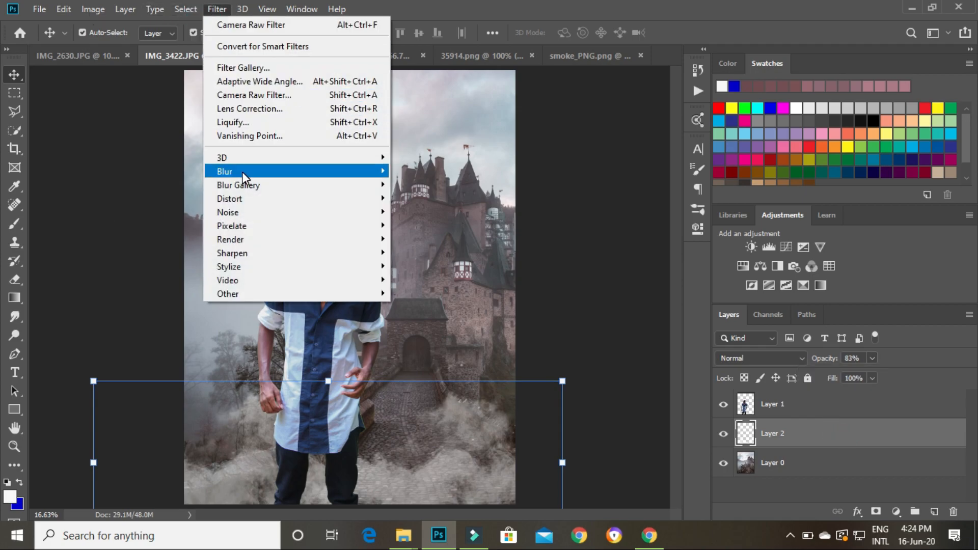
mouse_move(243, 173)
left_click(420, 231)
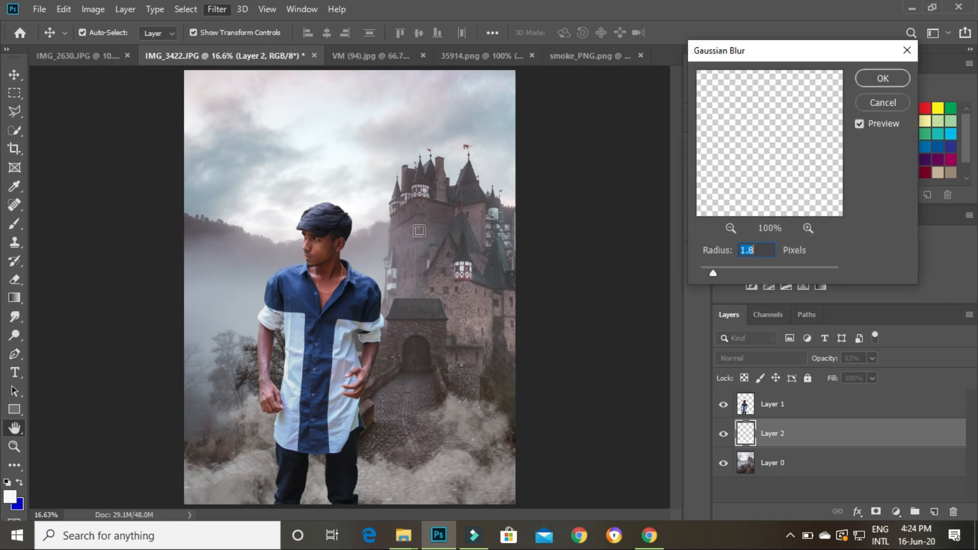
left_click_drag(740, 270, 749, 272)
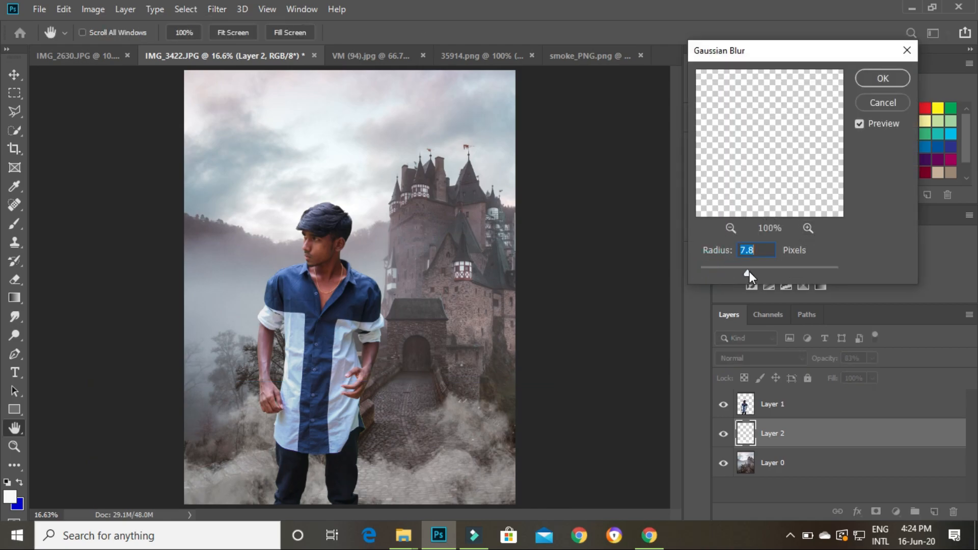
left_click(867, 78)
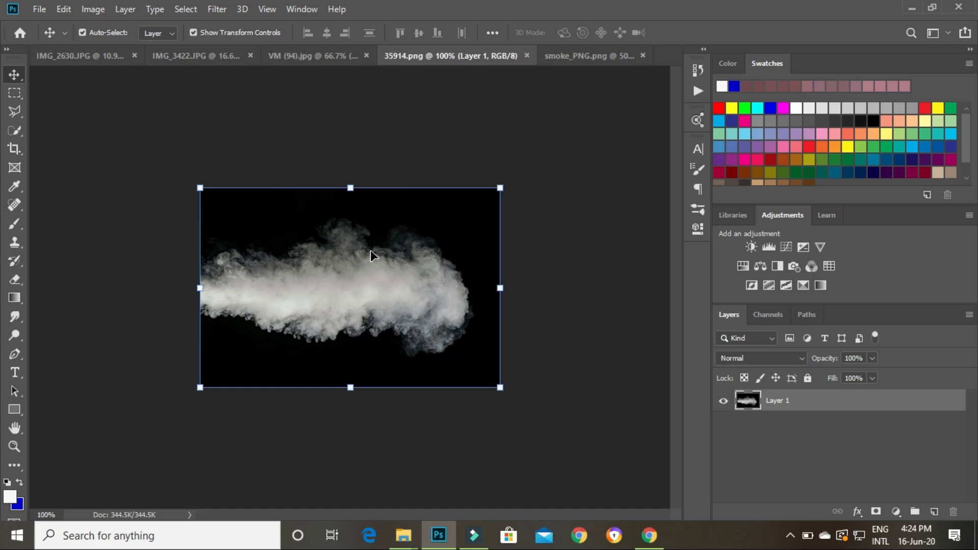
- Bring the smoke plume from 35914.png into IMG_3422.JPG, accept the colour conversion, and stack its layer above the man
left_click_drag(400, 309, 328, 417)
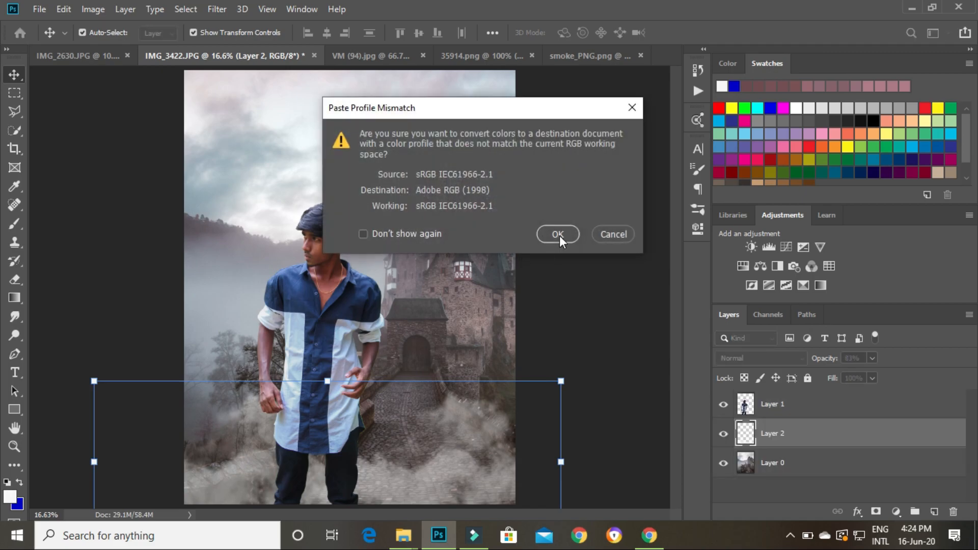
left_click(558, 234)
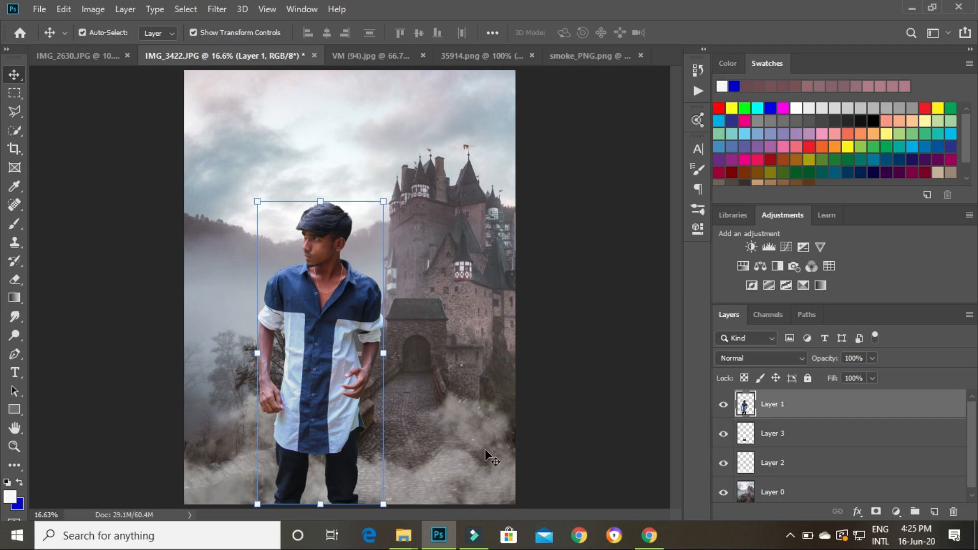
left_click_drag(852, 438, 854, 405)
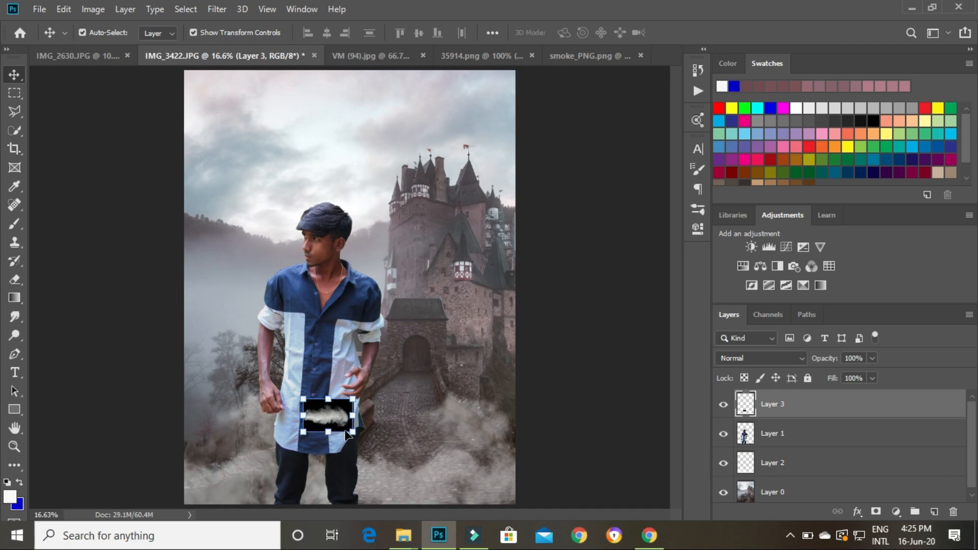
- Scale the smoke plume to about 330% over the man's legs and set its blend mode to Screen
left_click_drag(352, 432, 469, 506)
left_click_drag(378, 465, 324, 448)
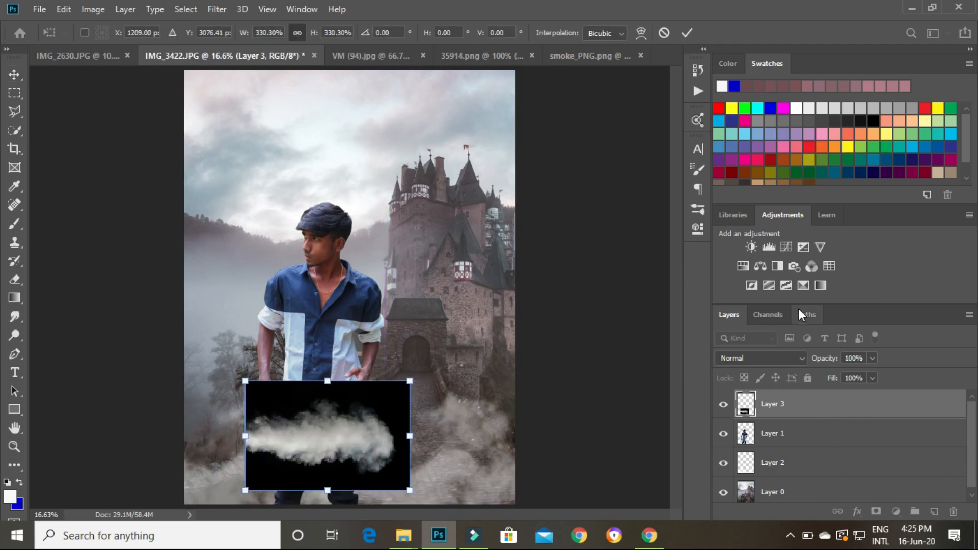
left_click(757, 362)
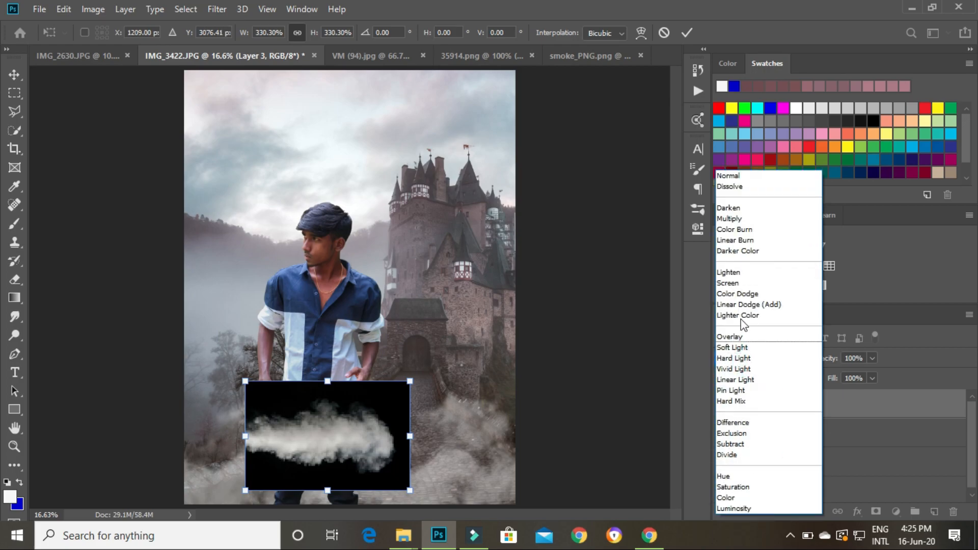
left_click(738, 285)
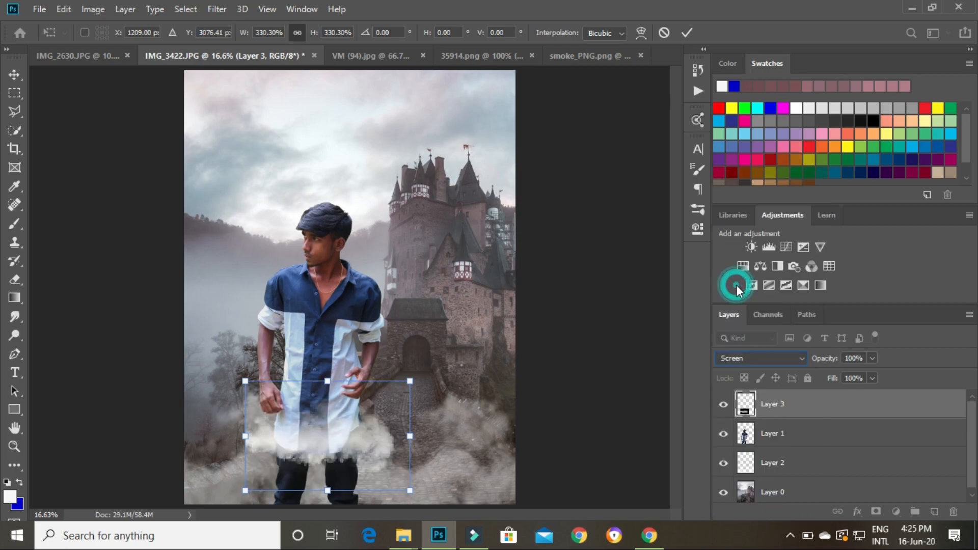
- Enlarge the smoke plume further and position it across the bottom of the image in front of the man's legs
left_click_drag(300, 442, 259, 512)
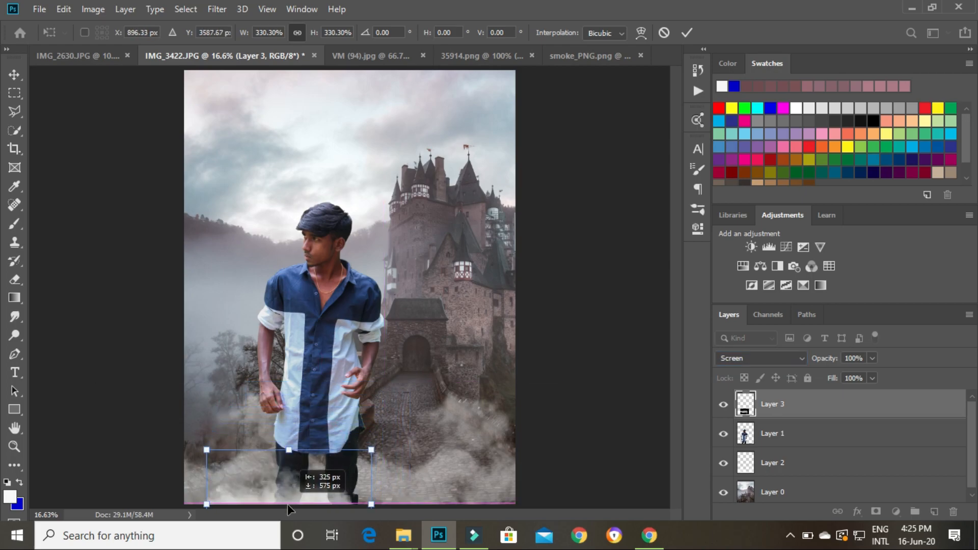
left_click_drag(369, 450, 515, 354)
left_click_drag(408, 433, 399, 503)
key("Return")
- Set the front smoke layer's opacity to 80% and reapply the last Gaussian Blur to it
left_click(873, 358)
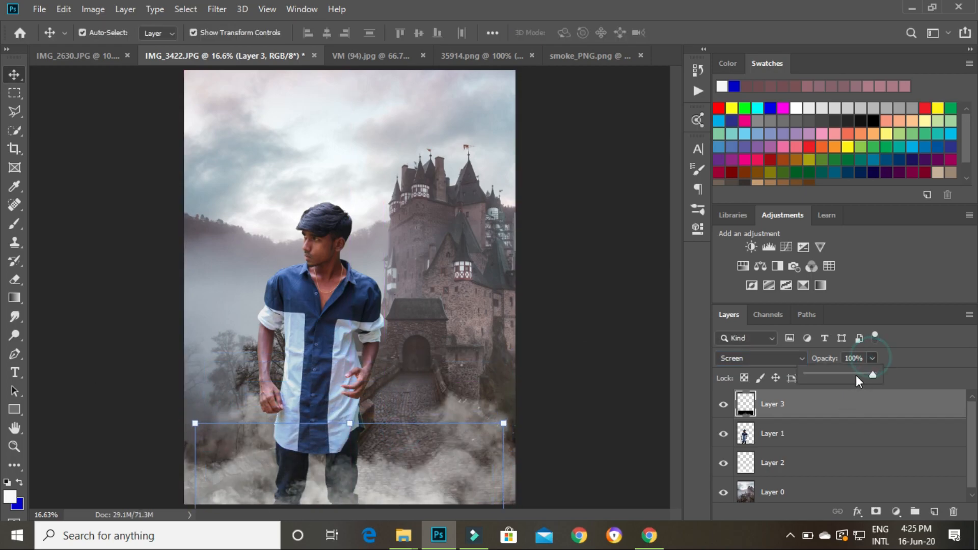
left_click_drag(849, 374, 858, 373)
left_click(872, 358)
left_click(889, 405)
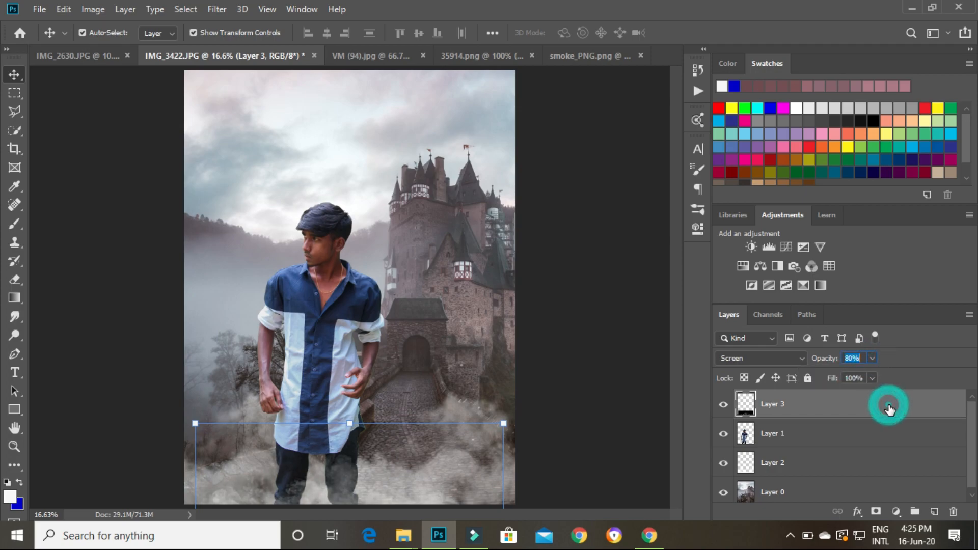
left_click(217, 9)
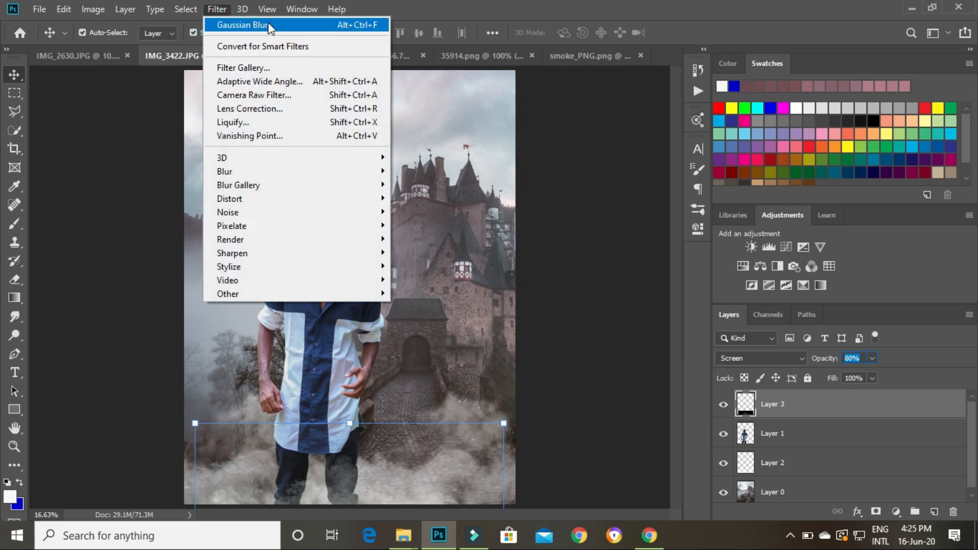
left_click(286, 25)
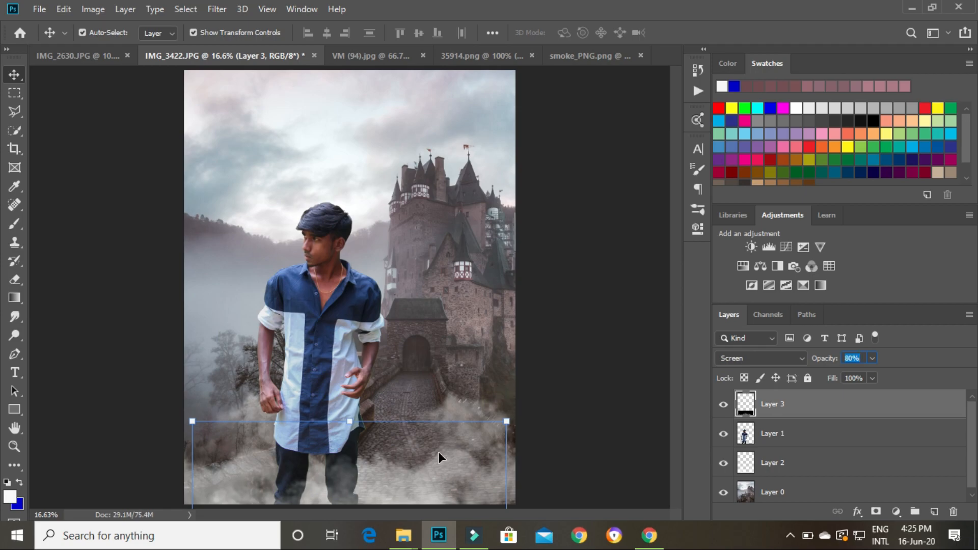
- Select the castle background layer and toggle its visibility off and back on to check it
key("z")
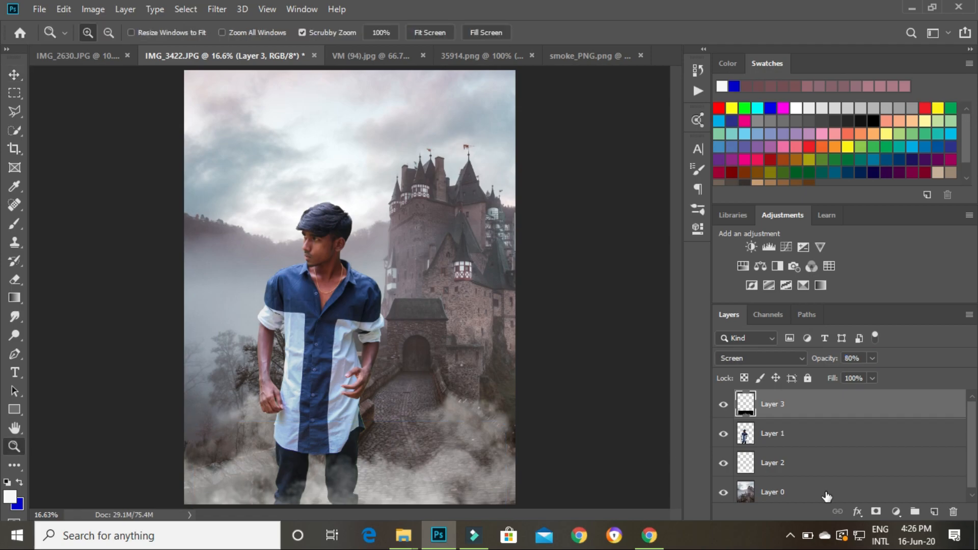
left_click(825, 489)
left_click(724, 489)
left_click(725, 489)
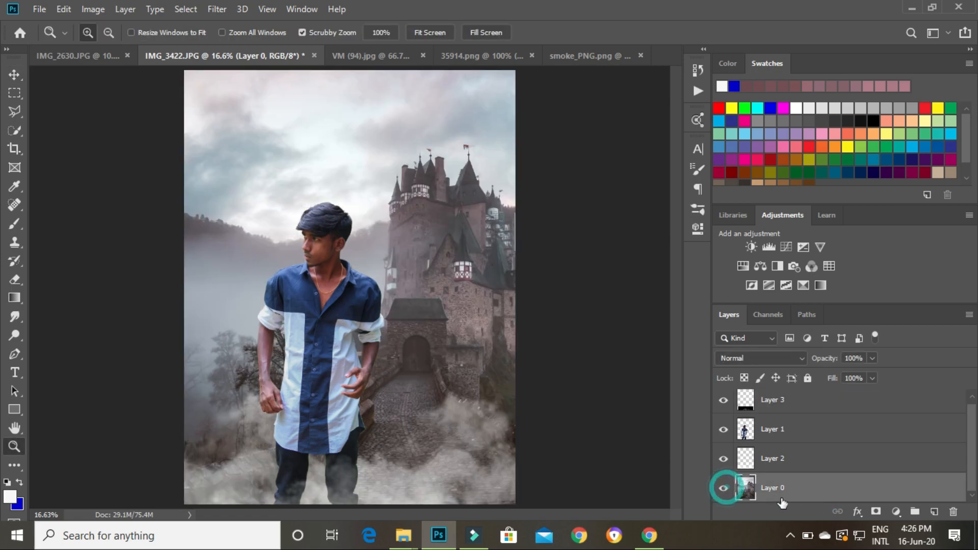
- Open the Camera Raw Filter on the castle layer and set Contrast +100, Highlights -100, Shadows +13, Whites -42 and Blacks +14
left_click(217, 9)
left_click(272, 94)
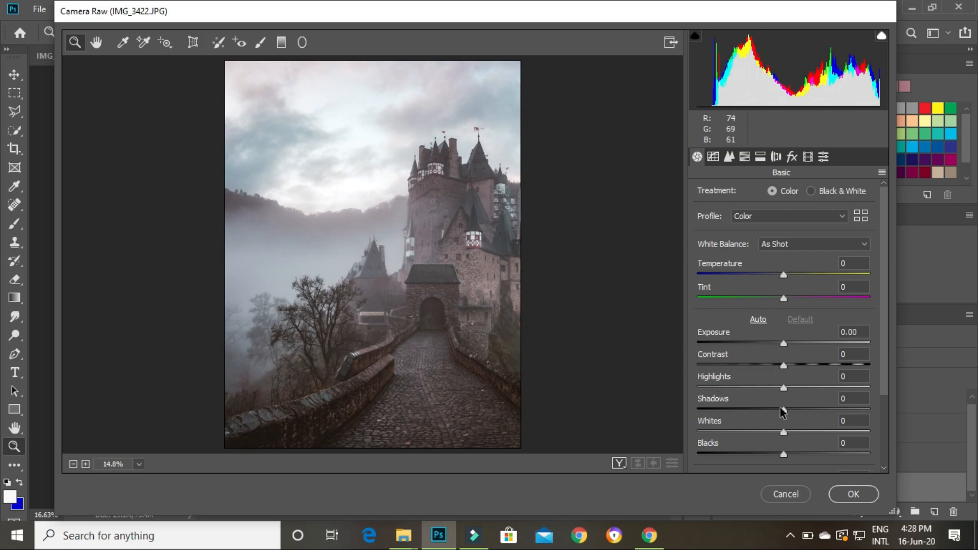
left_click_drag(785, 365, 889, 373)
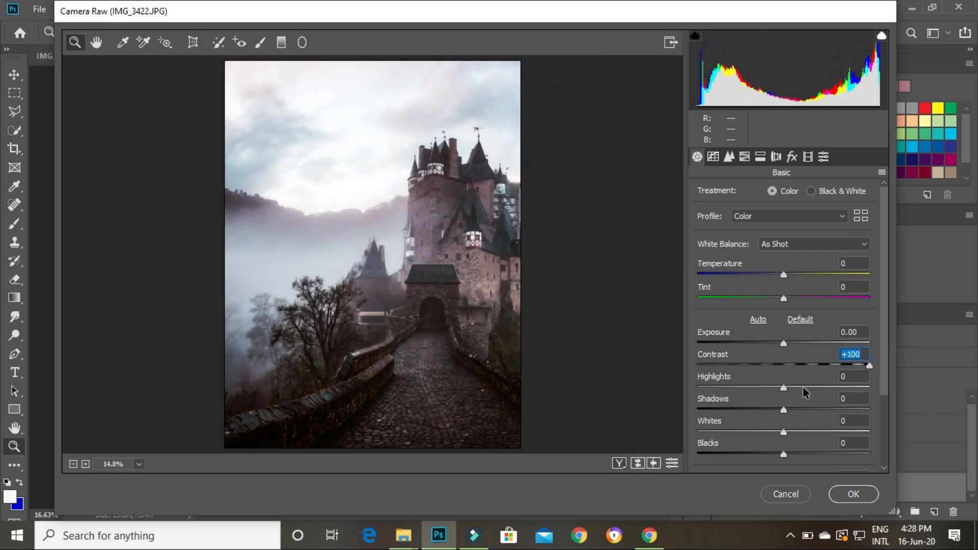
left_click_drag(783, 387, 666, 386)
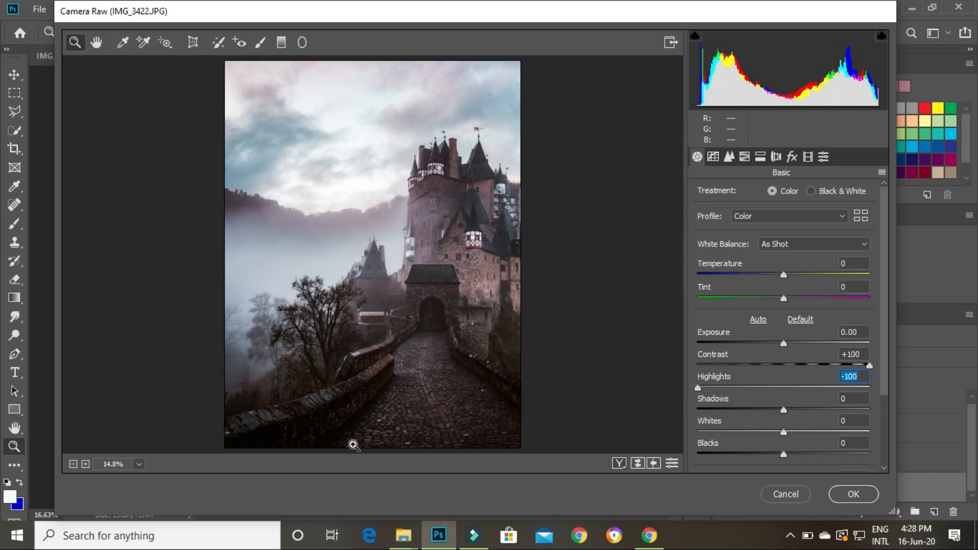
left_click_drag(784, 411, 748, 432)
scroll(748, 432, "down", 2)
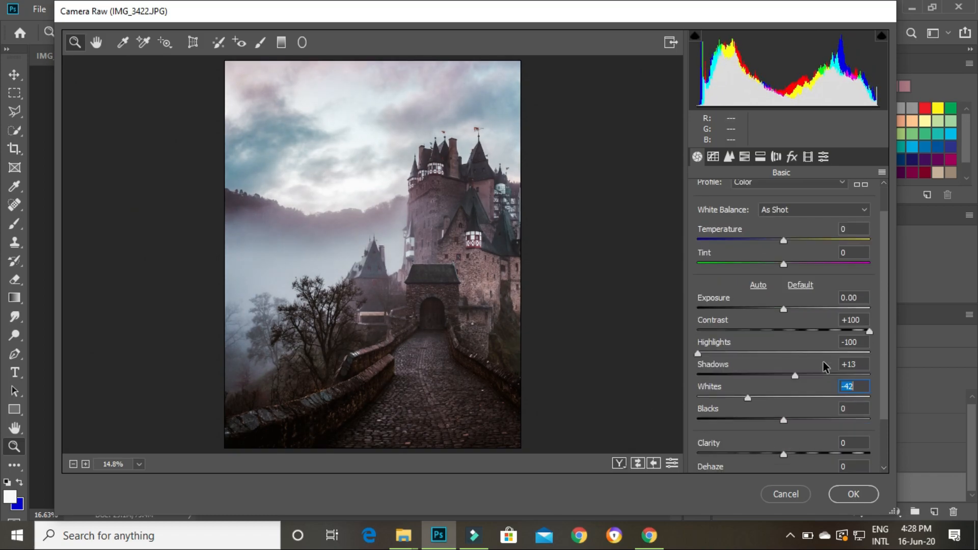
left_click_drag(784, 386, 797, 387)
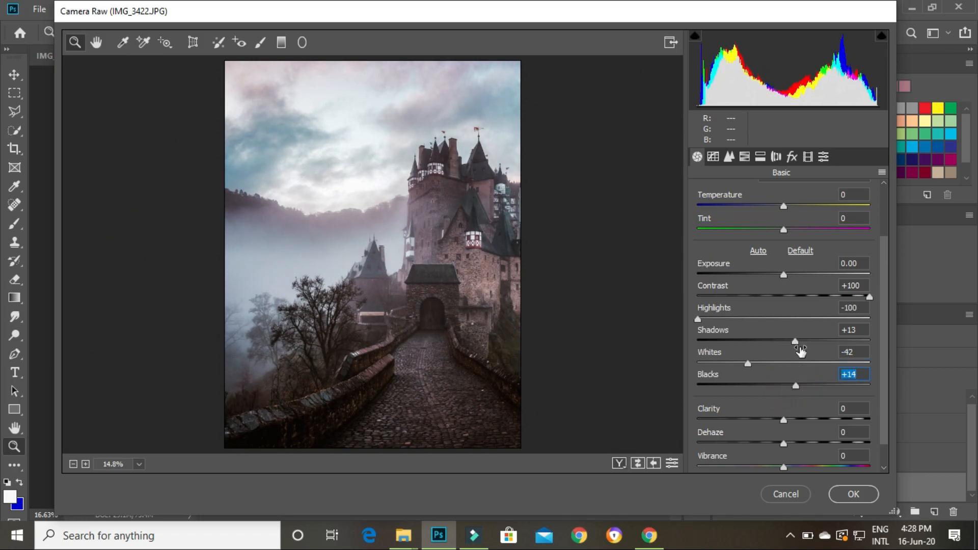
- Set the castle layer's Clarity to +37, Vibrance to +58 and Whites to -100 in Camera Raw
scroll(792, 391, "down", 1)
left_click_drag(784, 391, 815, 390)
left_click_drag(784, 437, 837, 437)
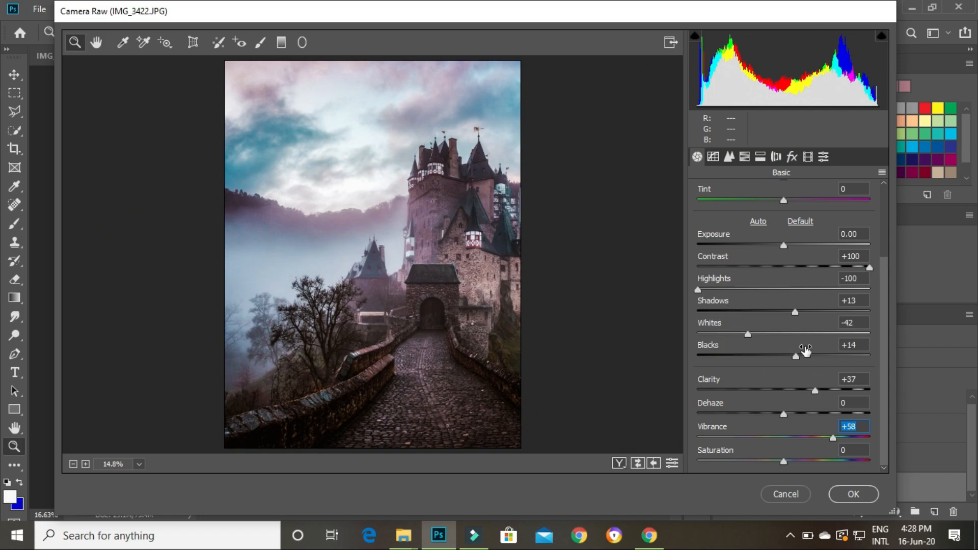
left_click_drag(748, 334, 691, 339)
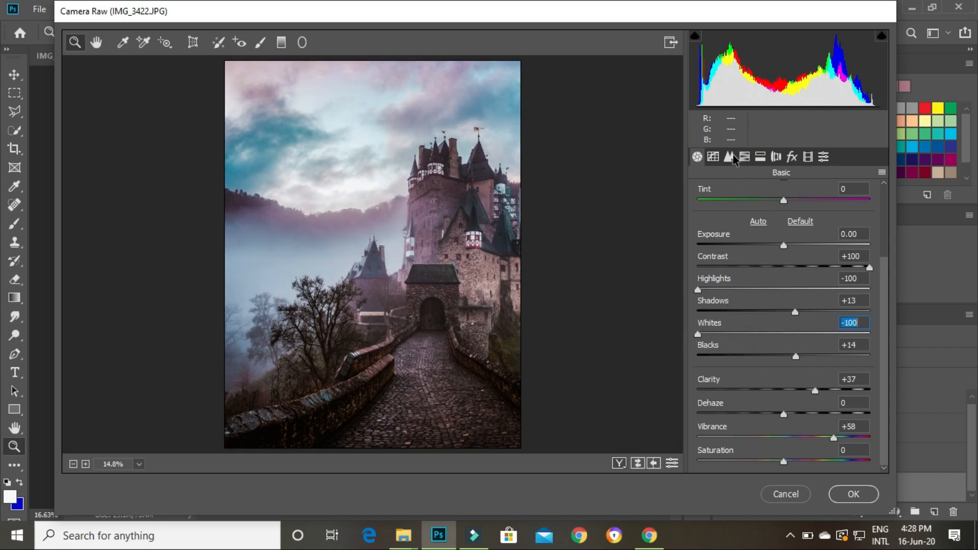
- Set the castle layer's HSL saturation to Reds +43, Oranges +63, Greens +73, Blues +23 and Purples +43
left_click(745, 156)
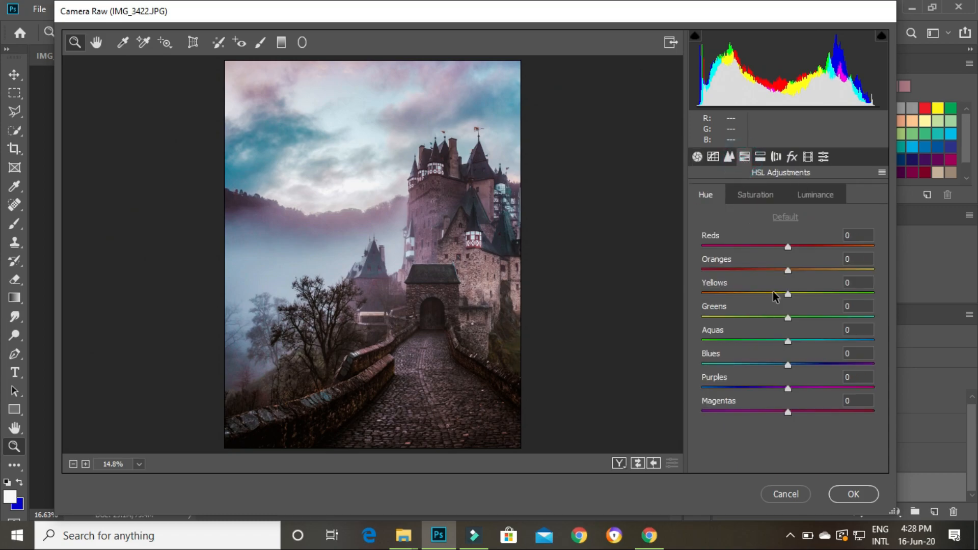
left_click(772, 202)
left_click_drag(788, 365, 825, 388)
left_click_drag(788, 271, 845, 280)
left_click_drag(787, 246, 825, 247)
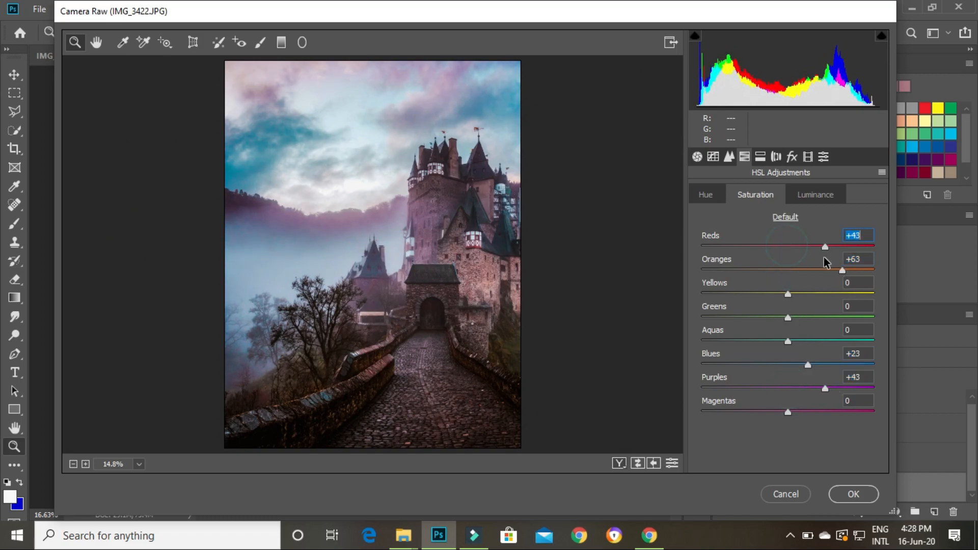
left_click_drag(787, 318, 849, 322)
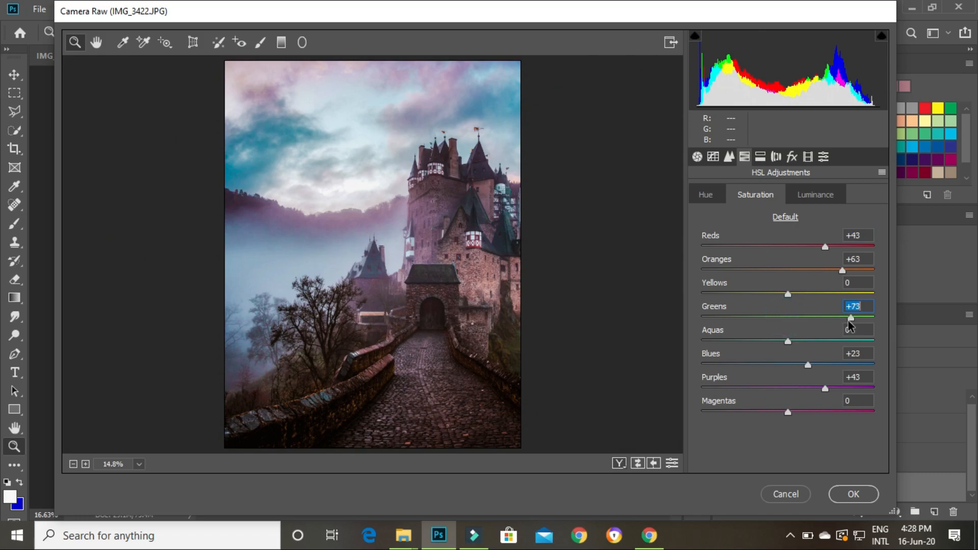
- Set the castle layer's Aquas saturation to +100 and apply the Camera Raw adjustments
left_click(818, 195)
left_click_drag(790, 365, 887, 351)
left_click(752, 195)
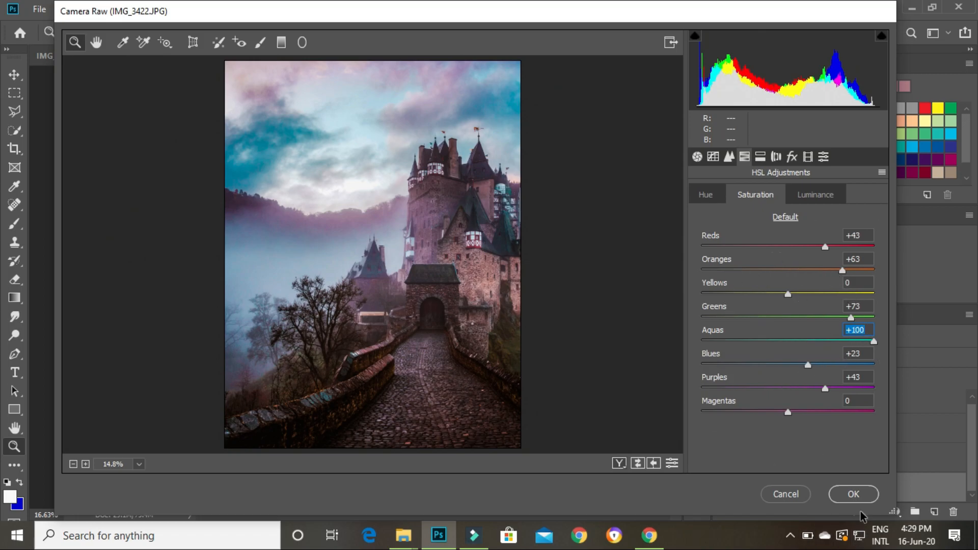
left_click(854, 494)
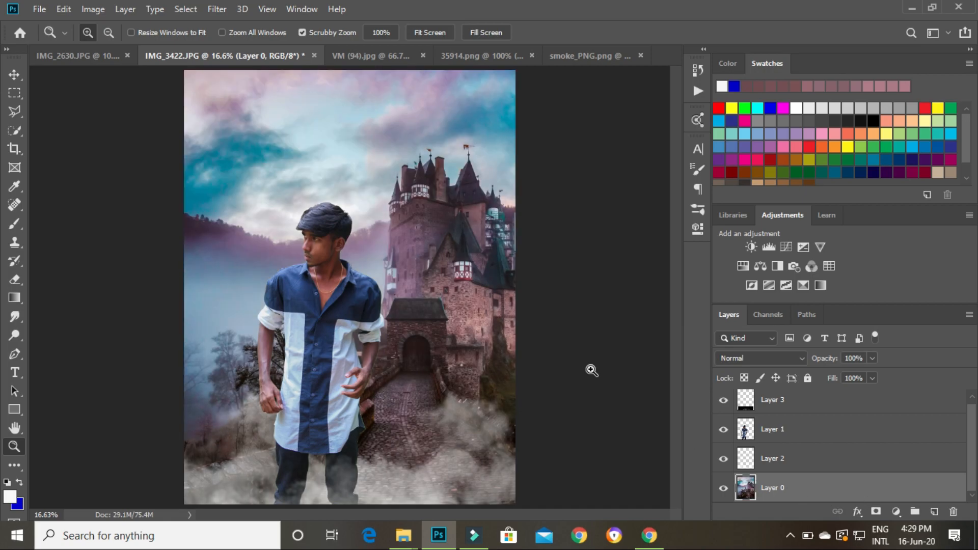
left_click_drag(237, 338, 211, 320)
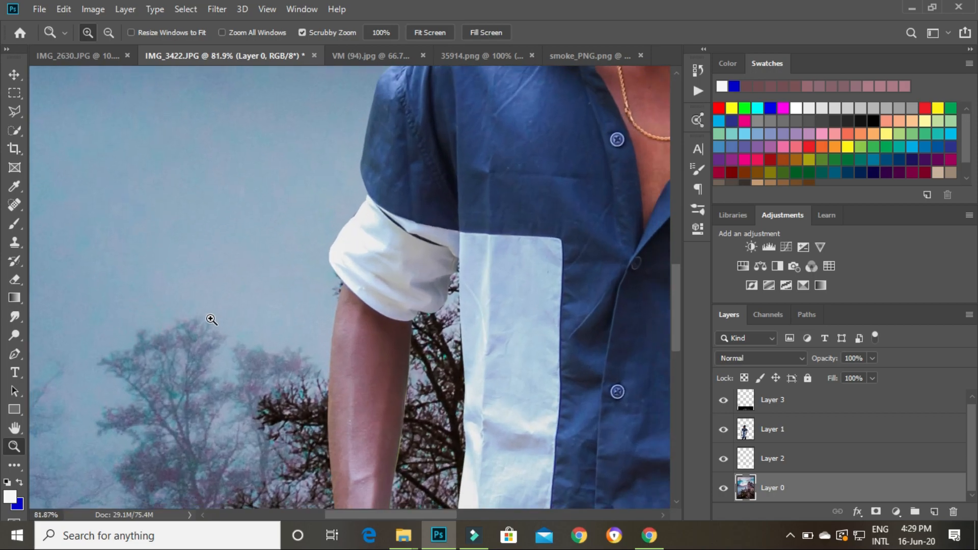
right_click(212, 319)
left_click(232, 327)
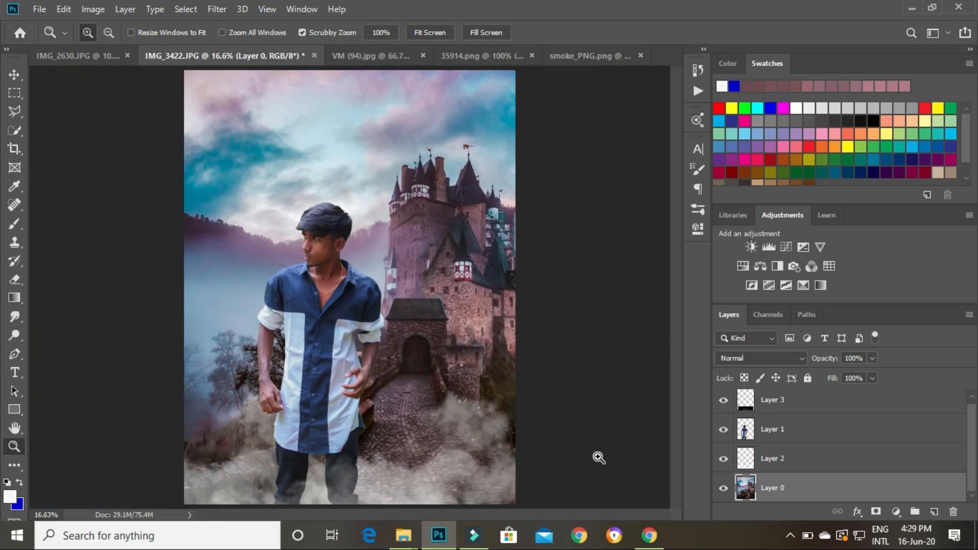
- Select the rear smoke layer, check it by toggling its visibility, and add a new empty layer above it
scroll(800, 458, "up", 1)
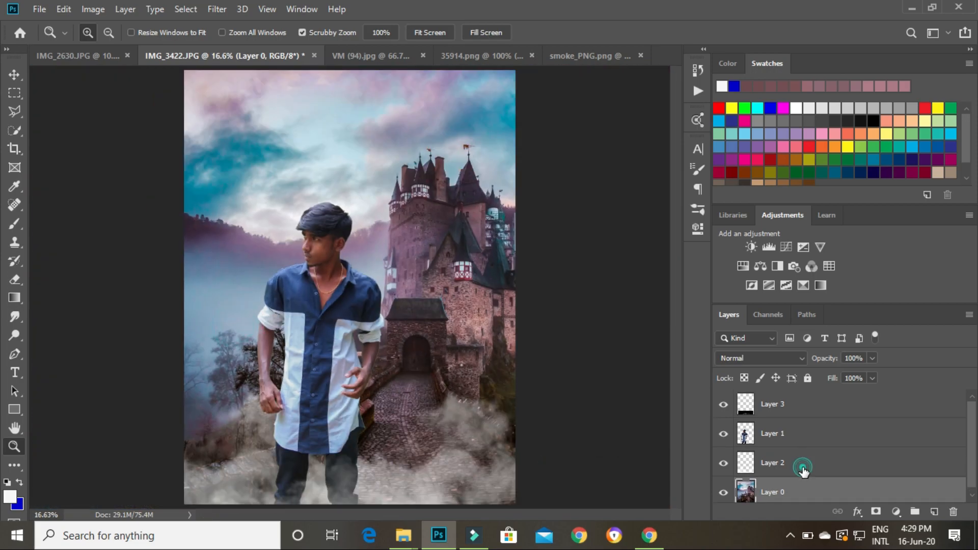
left_click(804, 469)
left_click(724, 464)
left_click(723, 463)
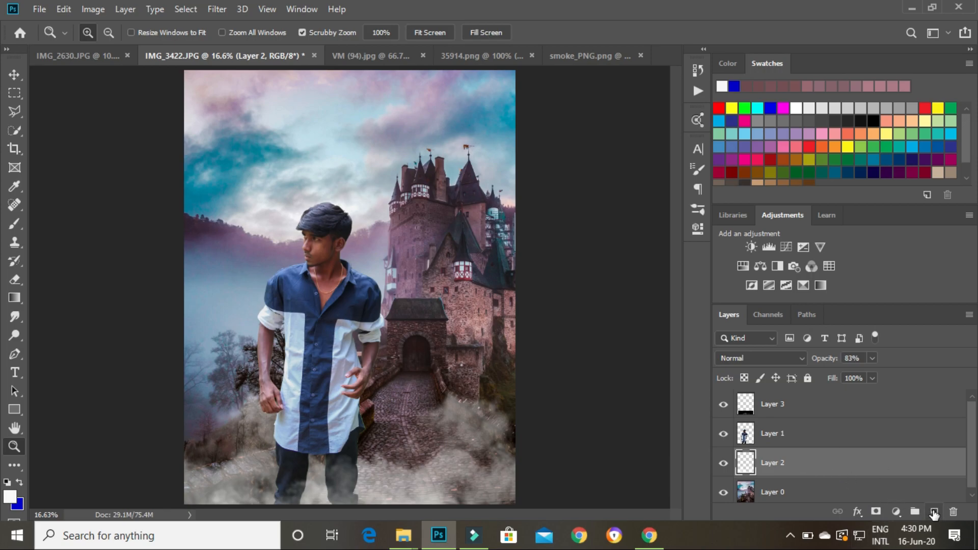
left_click(933, 512)
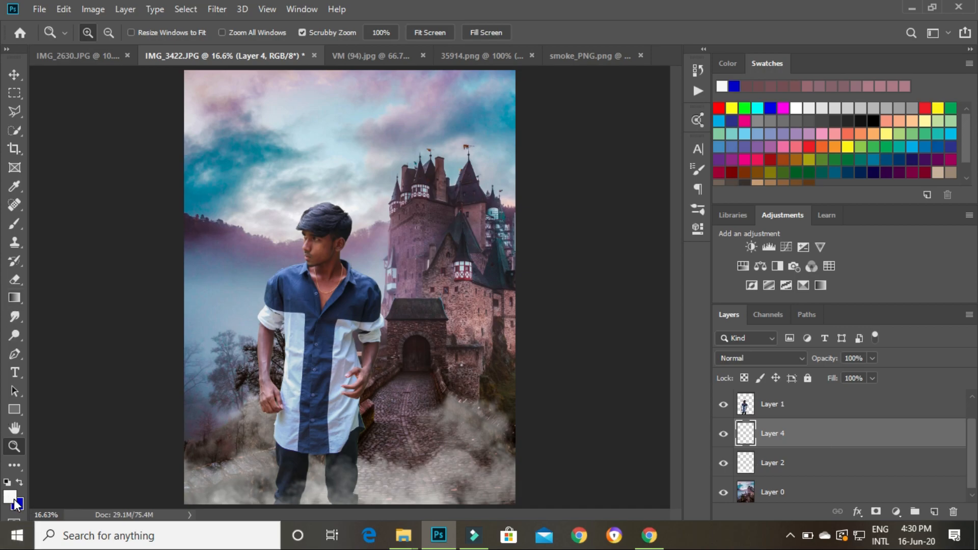
- Sample the bluish mist colour and paint it across the ground behind the man with a 547 px soft brush at 21% hardness
left_click(14, 223)
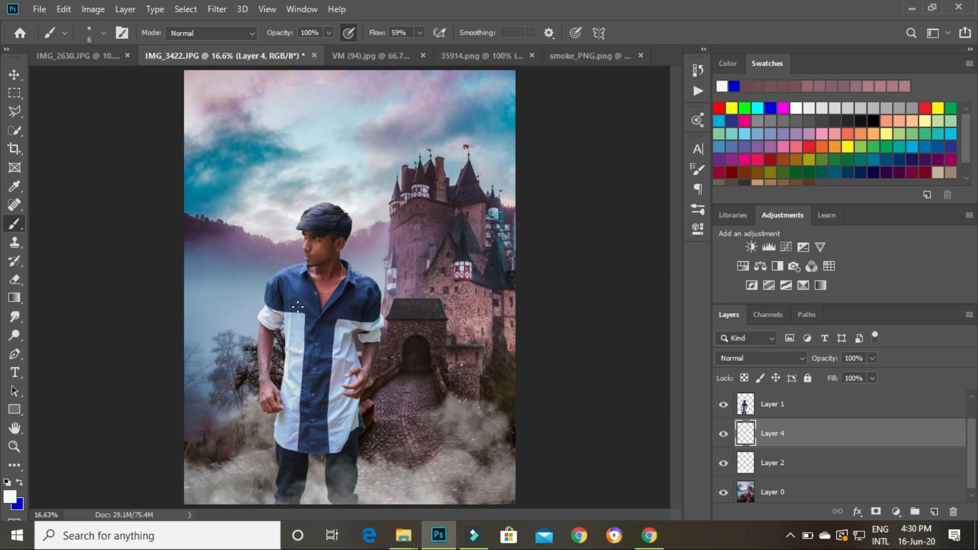
left_click(240, 296, "alt")
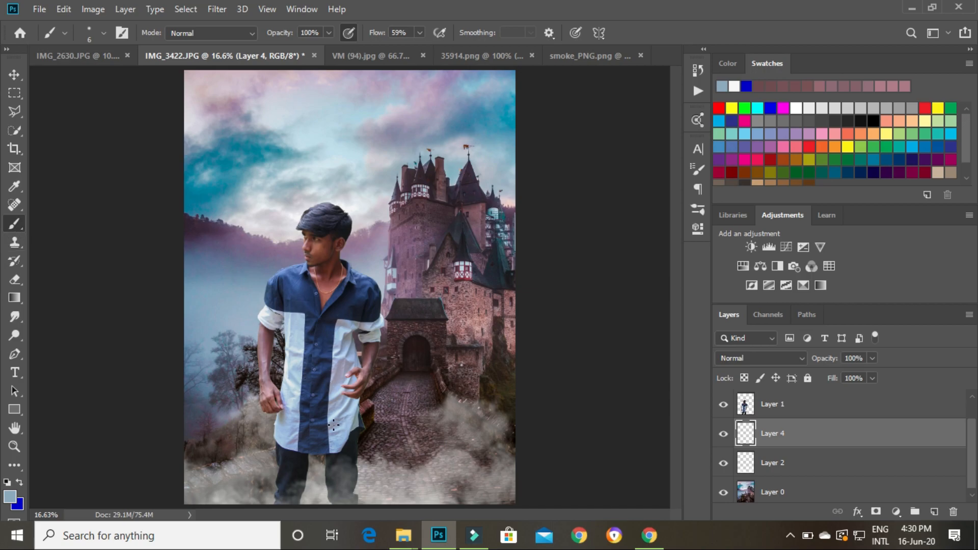
right_click(283, 420, "alt")
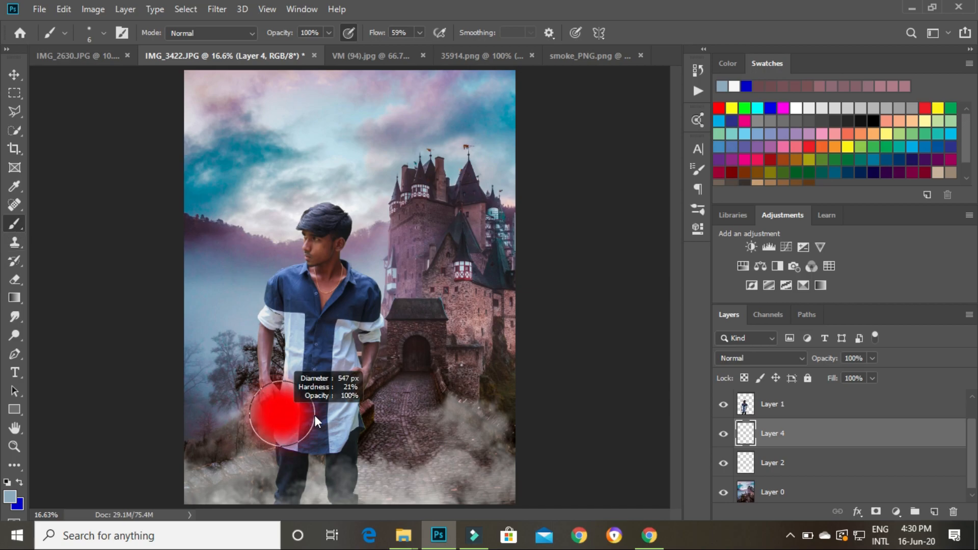
mouse_move(185, 474)
left_mouse_down()
mouse_move(256, 441)
mouse_move(265, 489)
mouse_move(425, 491)
mouse_move(430, 437)
mouse_move(518, 464)
mouse_move(364, 489)
mouse_move(393, 498)
mouse_move(240, 414)
mouse_move(406, 444)
left_mouse_up()
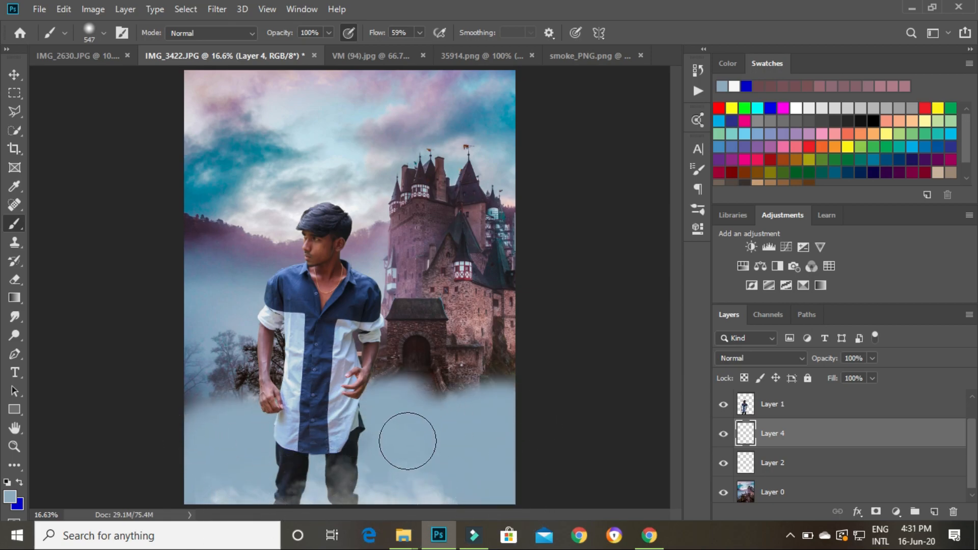
- Clip the painted mist-colour layer to the rear smoke layer and set its opacity to 84%
left_click(864, 447, "alt")
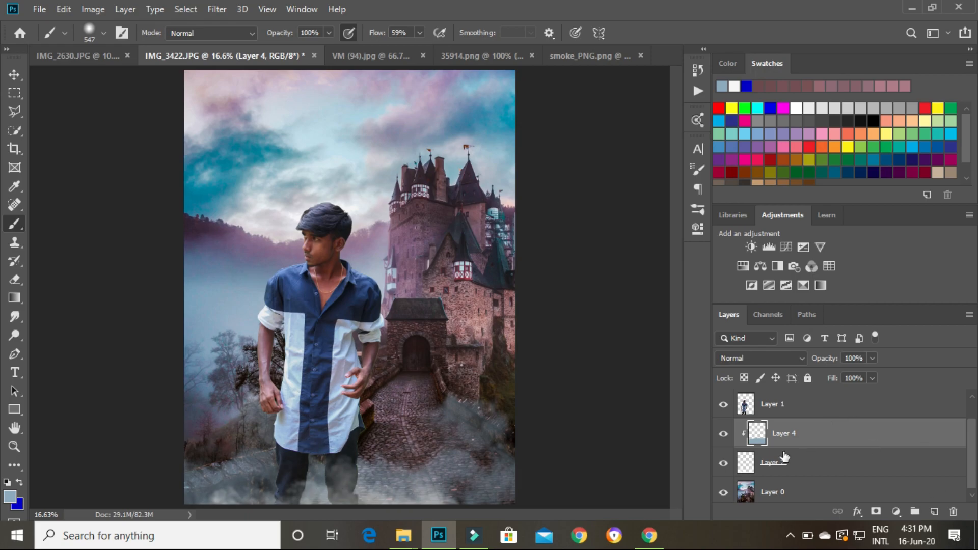
left_click(721, 435)
left_click(722, 435)
left_click(872, 358)
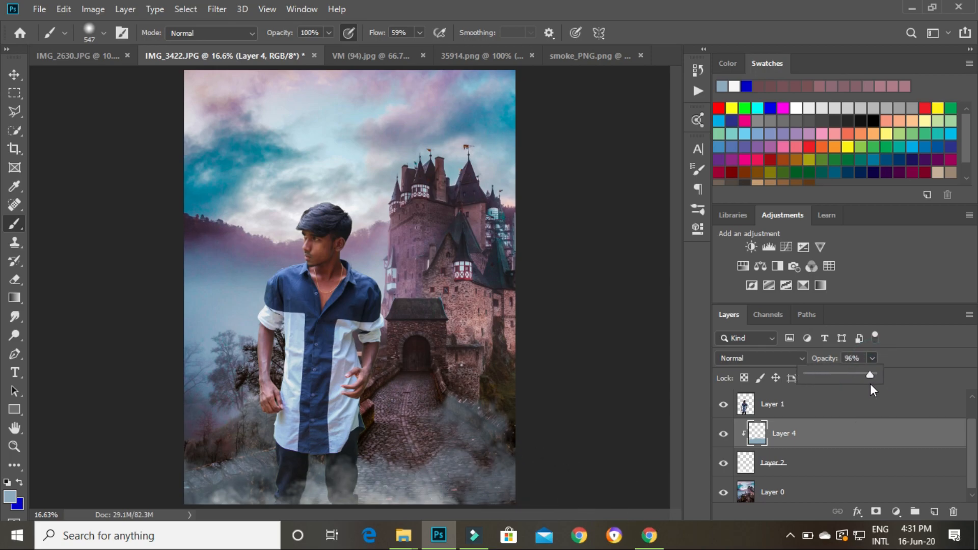
left_click_drag(863, 386, 863, 391)
- Shift the front smoke layer's midtones strongly toward blue and slightly toward cyan with Color Balance
scroll(806, 435, "up", 1)
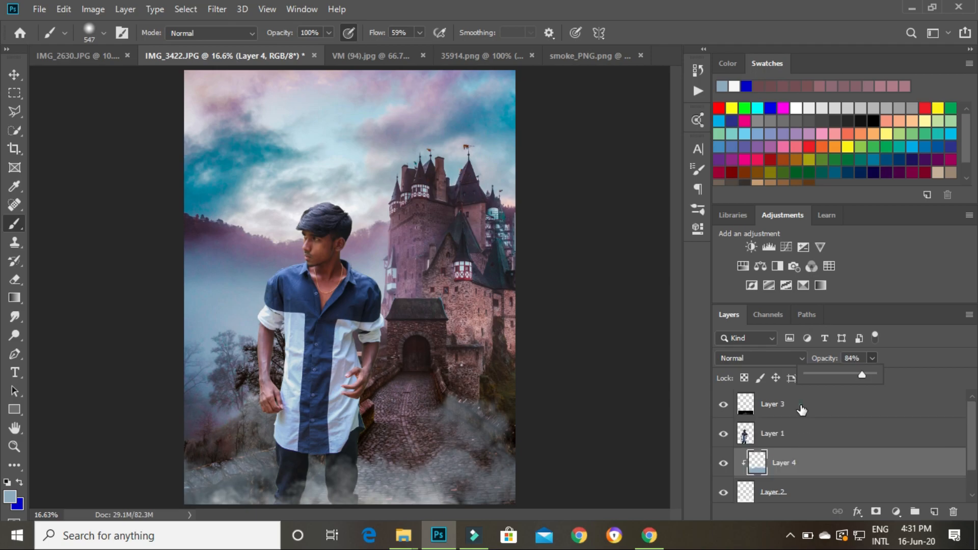
left_click(801, 410)
left_click(724, 405)
left_click(724, 405)
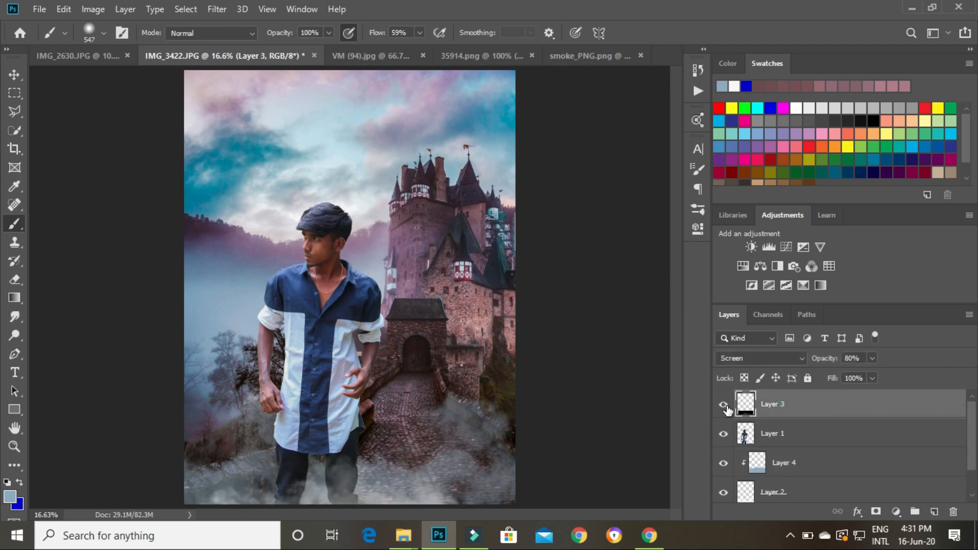
left_click(94, 9)
mouse_move(115, 46)
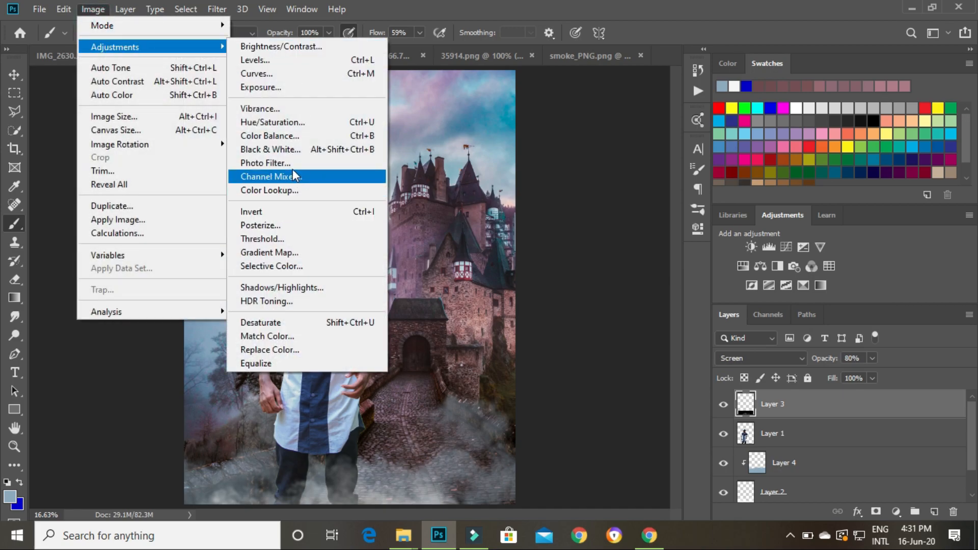
left_click(288, 142)
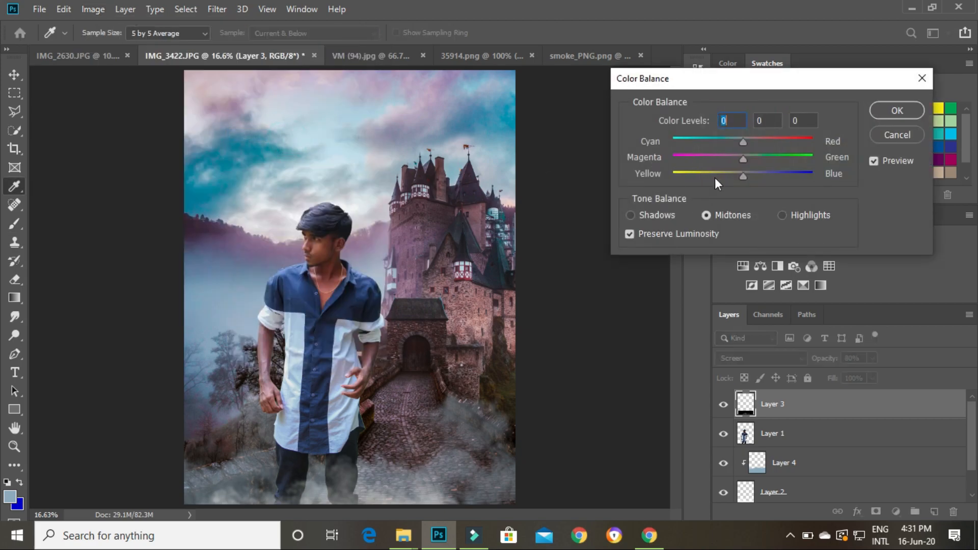
left_click_drag(744, 175, 825, 188)
mouse_move(743, 142)
left_mouse_down()
mouse_move(720, 146)
mouse_move(732, 148)
left_mouse_up()
left_click(889, 110)
key("b")
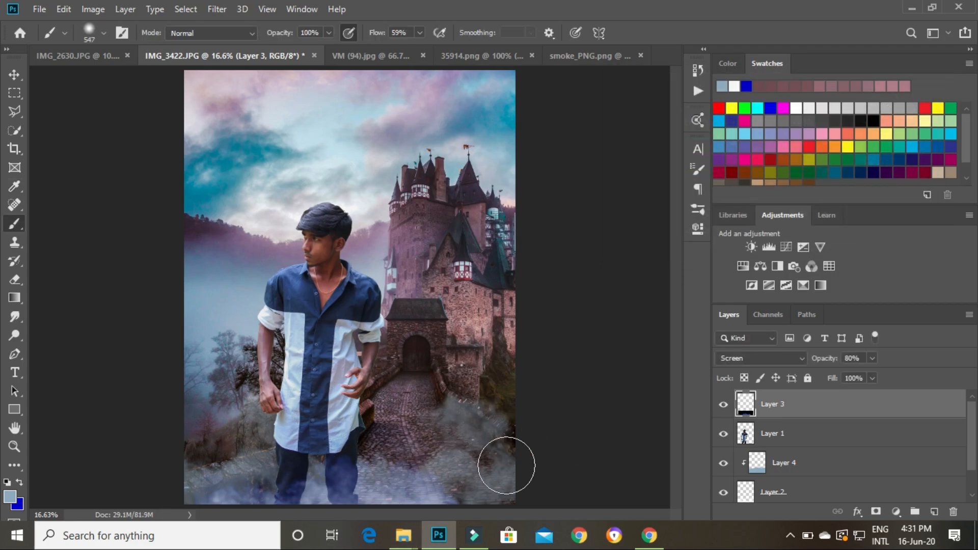
- Open the Camera Raw Filter on the man's layer and set Contrast +24, Highlights -74, Shadows +13, Whites -3 and Blacks +14
left_click(850, 432)
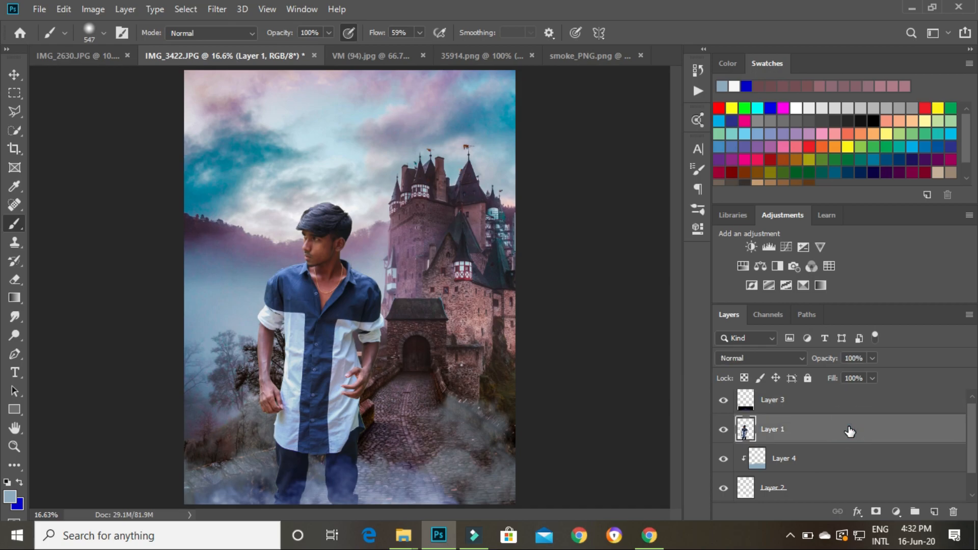
left_click(217, 9)
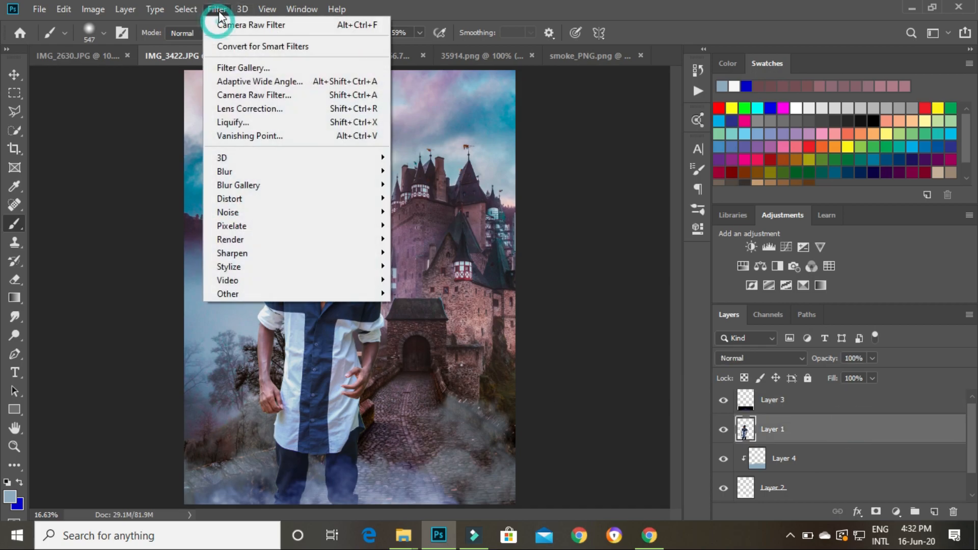
left_click(237, 97)
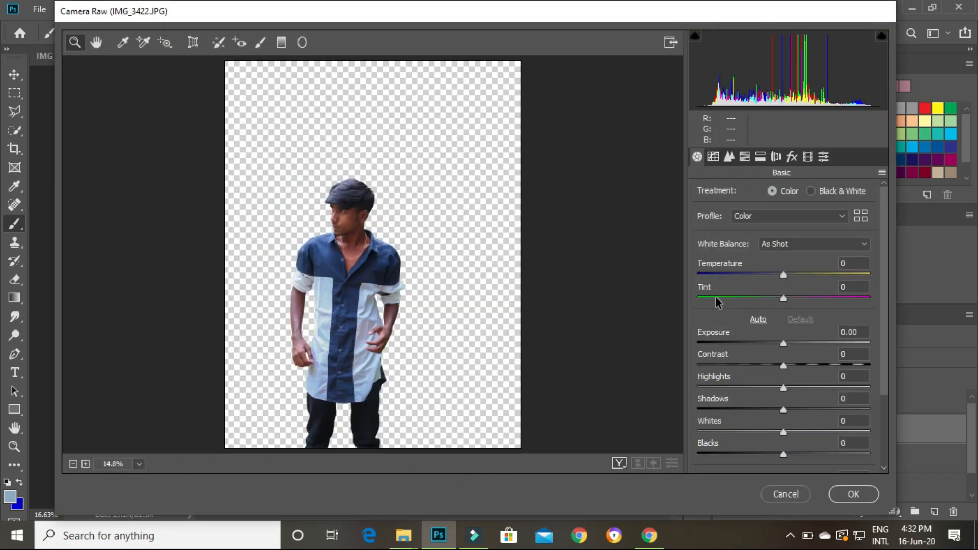
left_click_drag(783, 366, 779, 426)
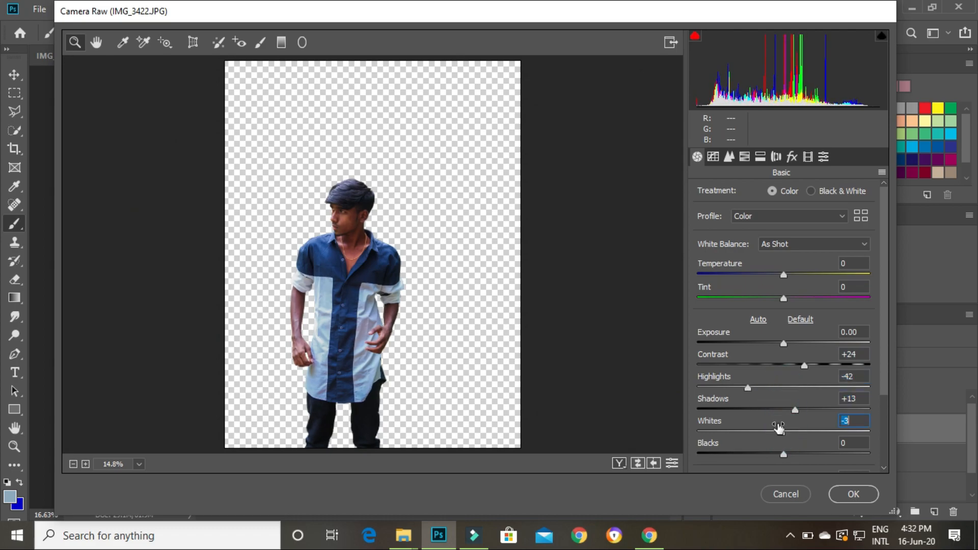
left_click_drag(748, 389, 719, 401)
mouse_move(786, 459)
left_mouse_down()
mouse_move(769, 458)
mouse_move(809, 458)
mouse_move(798, 460)
left_mouse_up()
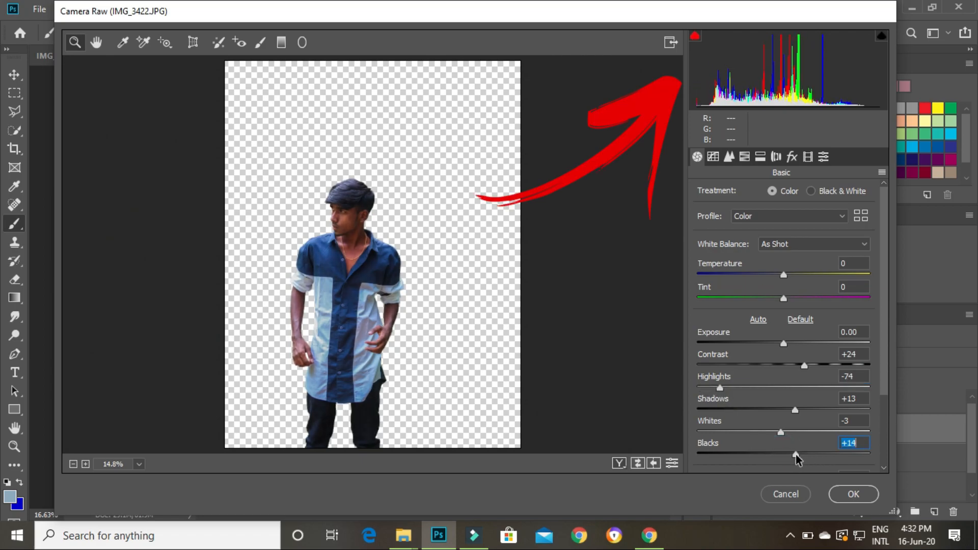
left_click(777, 437)
- Set the man's Blacks to +17, Clarity to +3 and Vibrance to +29 in Camera Raw
scroll(780, 437, "down", 1)
left_click(796, 421)
left_click_drag(796, 421, 808, 440)
scroll(796, 433, "down", 2)
left_click(785, 390)
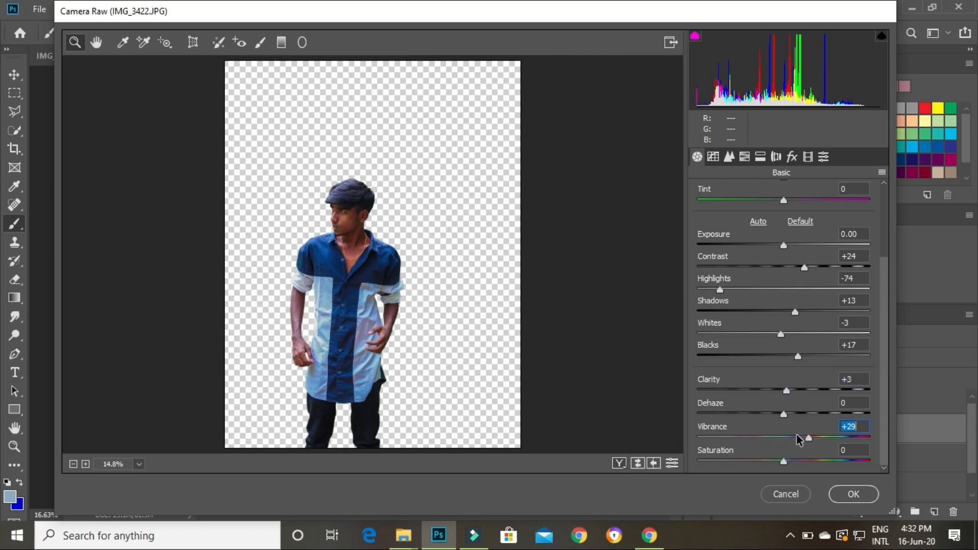
- Raise the man's HSL luminance to Reds +28 and Oranges +23 in Camera Raw and apply the filter
left_click(744, 157)
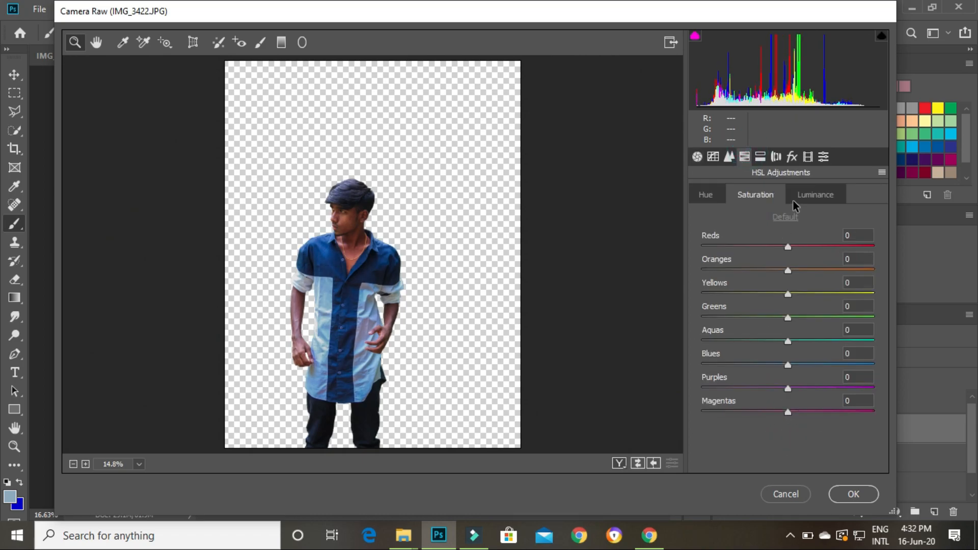
left_click(810, 197)
left_click_drag(789, 268, 813, 255)
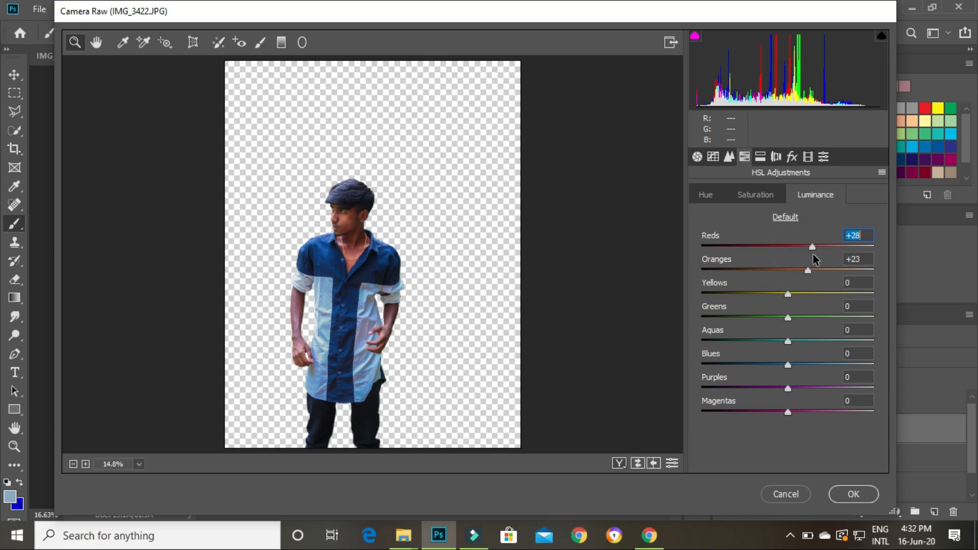
left_click(853, 493)
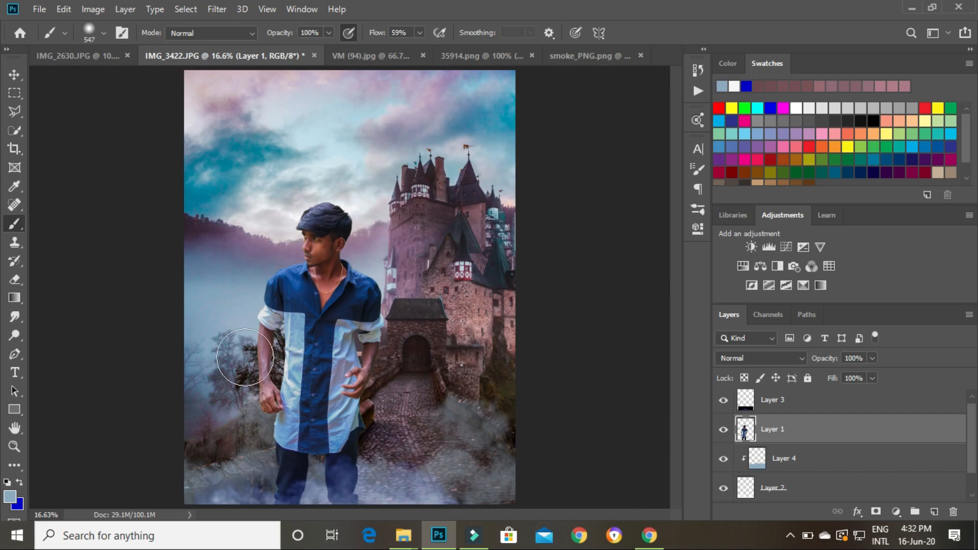
- Select the castle background layer and hide the man, the clipped mist-colour layer and the rear smoke layer
scroll(822, 482, "down", 1)
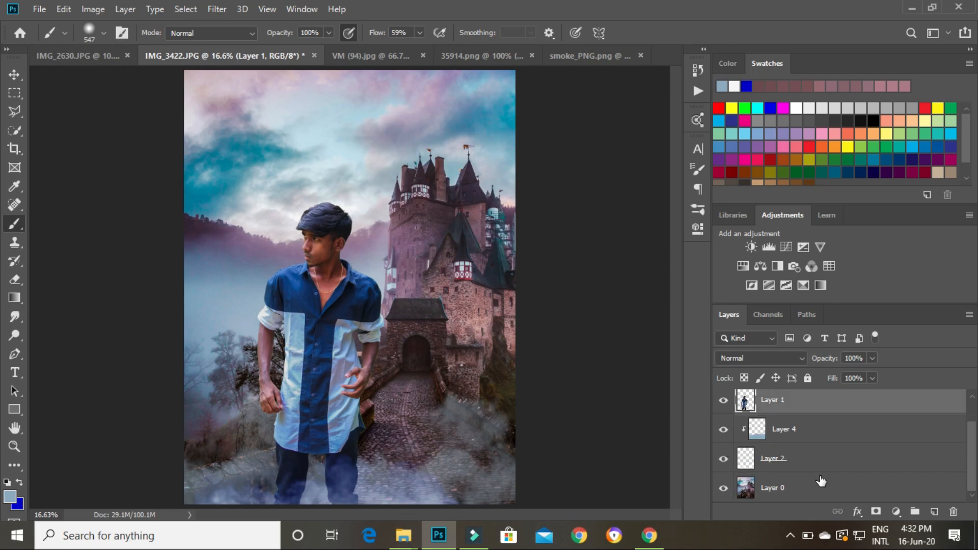
left_click(787, 489)
double_click(724, 429)
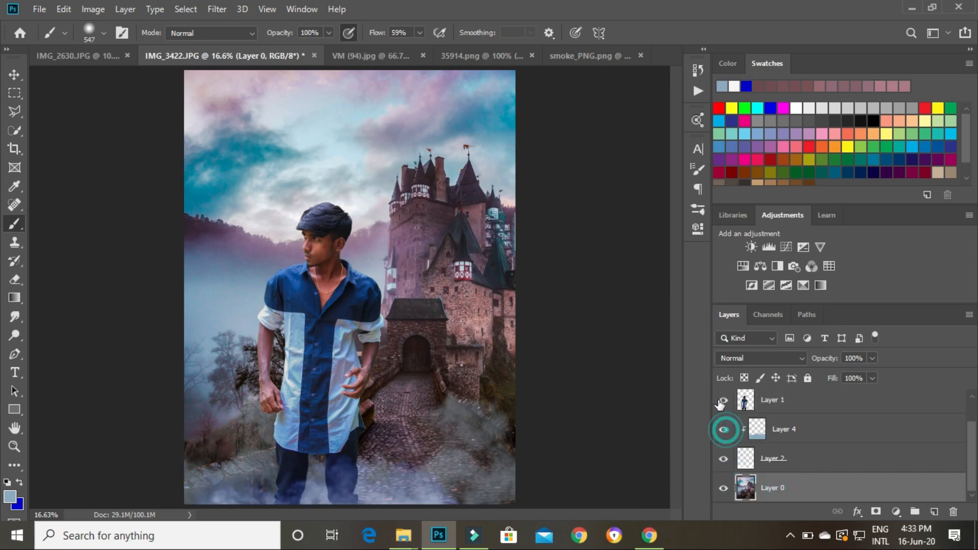
left_click(723, 401)
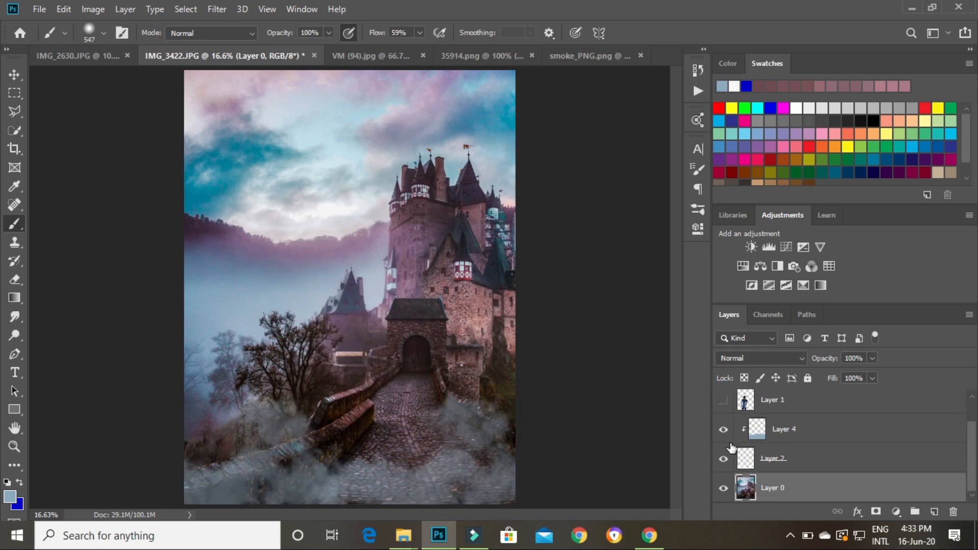
left_click(724, 430)
left_click(723, 458)
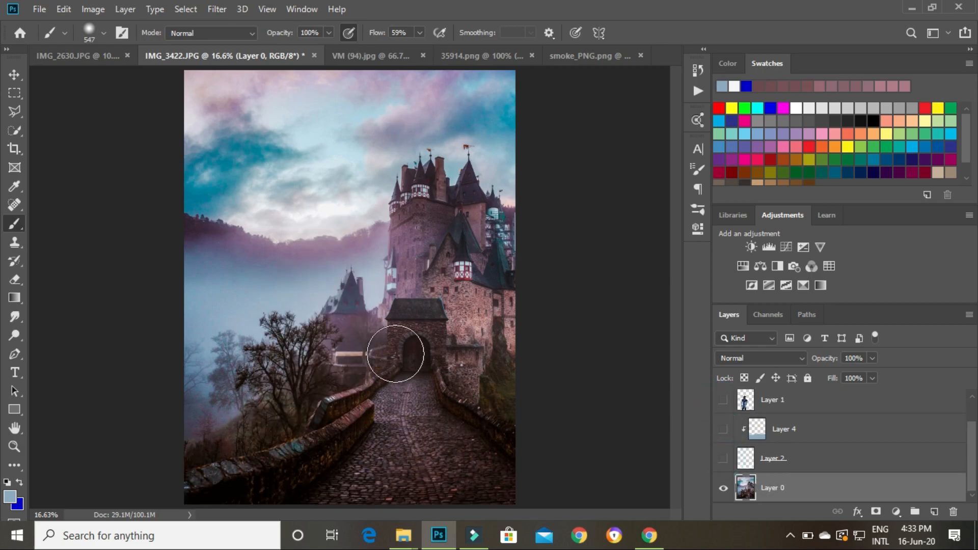
- Examine the castle towers and their windows up close
left_click(12, 449)
left_click(423, 193)
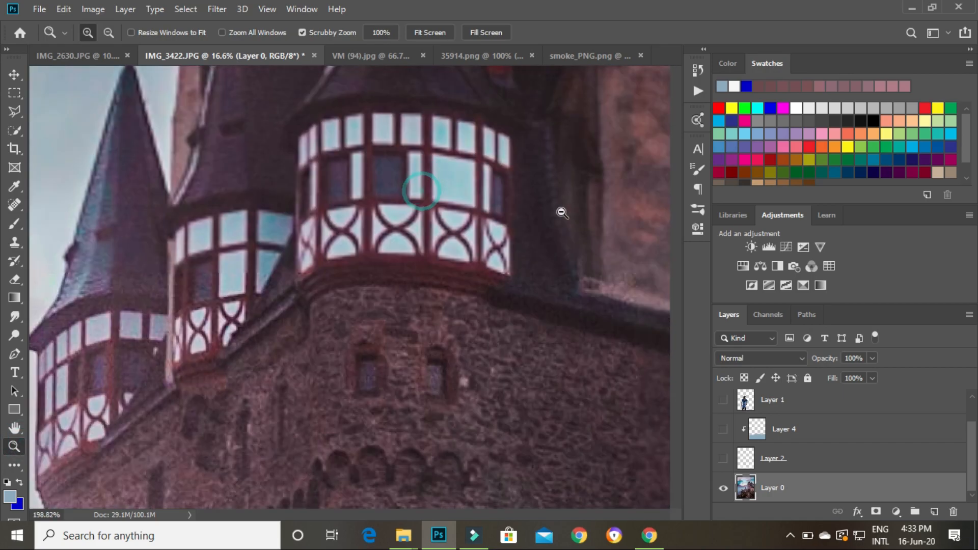
left_click_drag(394, 255, 469, 298)
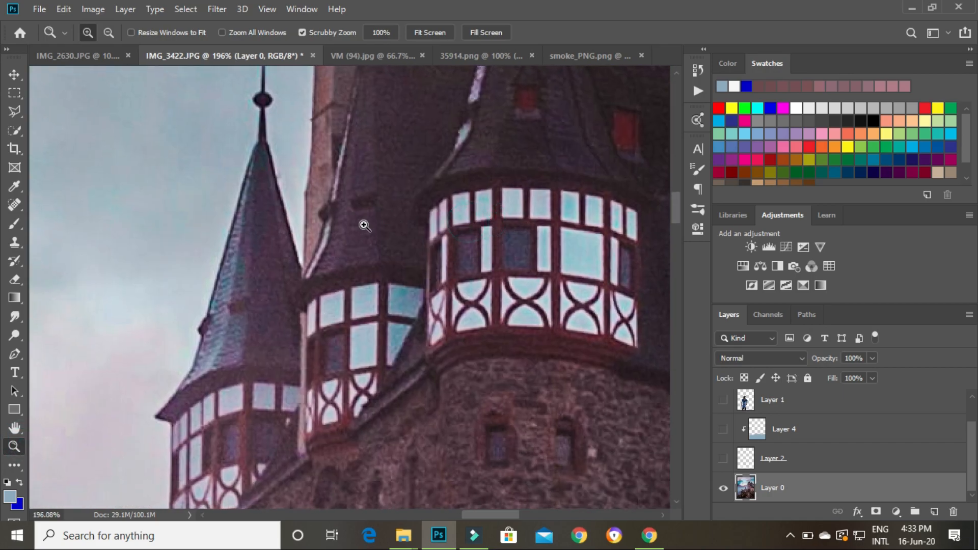
left_click_drag(494, 234, 461, 230)
right_click(461, 228)
left_click(479, 237)
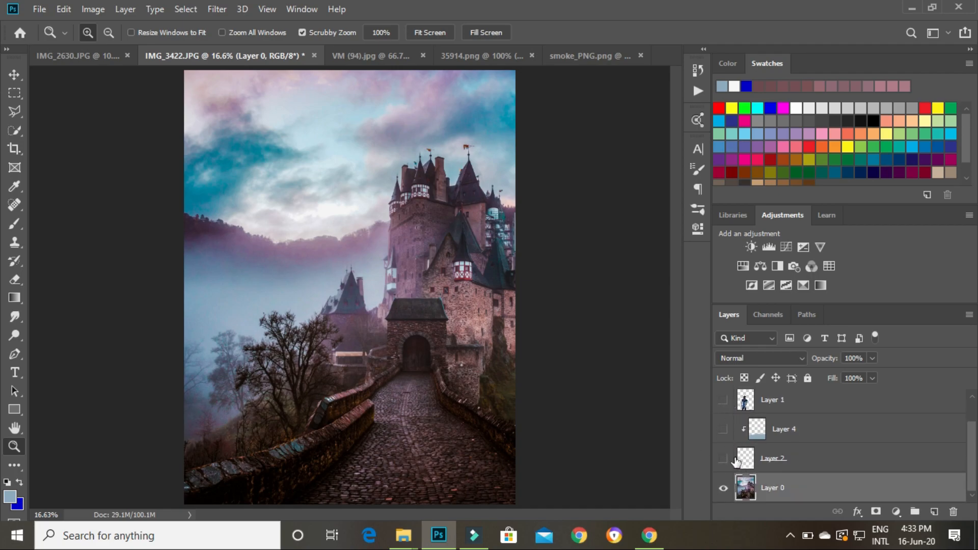
left_click_drag(468, 265, 586, 295)
left_click_drag(467, 312, 453, 438)
left_click_drag(341, 275, 458, 497)
left_click_drag(337, 366, 382, 423)
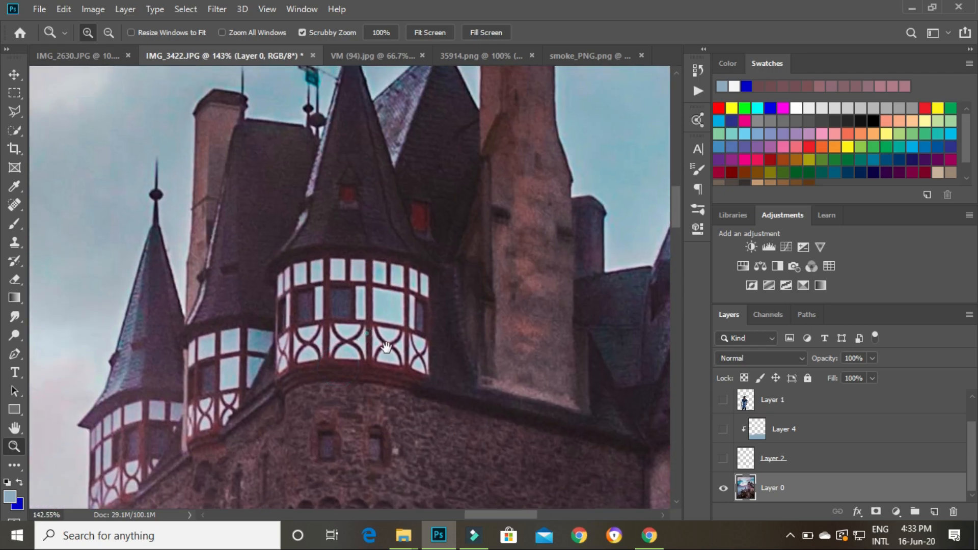
left_click_drag(323, 306, 374, 327)
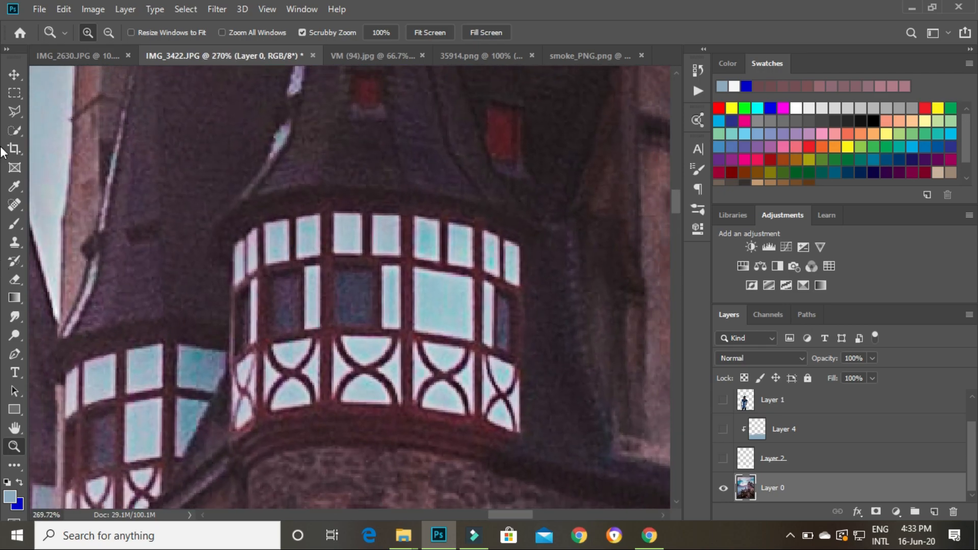
- Set the foreground colour to golden yellow, hex ffc601
left_click(14, 224)
left_click(11, 497)
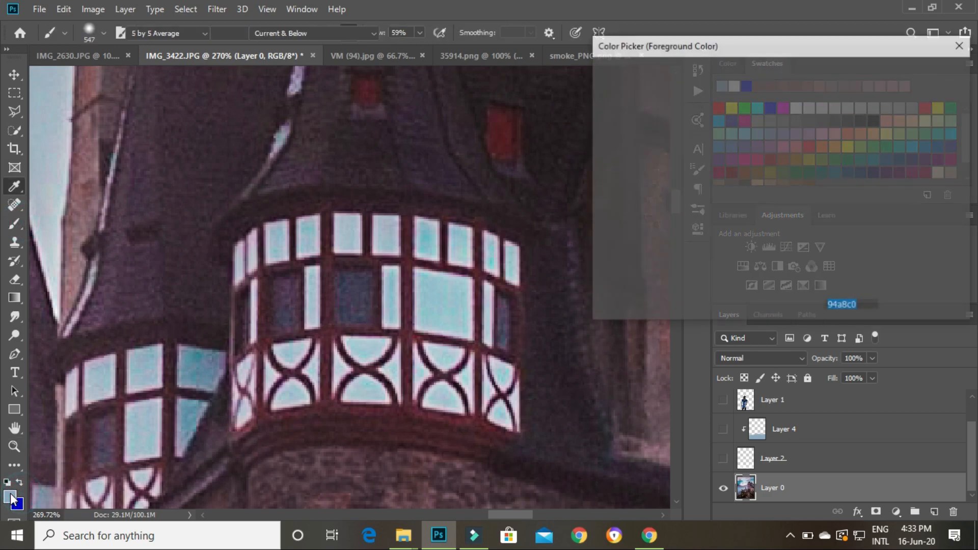
left_click_drag(799, 161, 802, 217)
left_click_drag(735, 150, 779, 79)
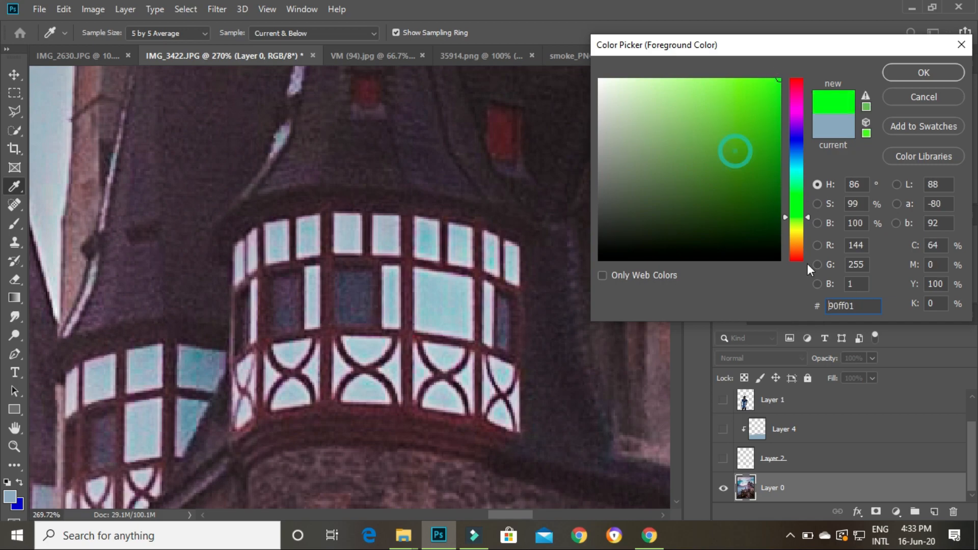
left_click_drag(802, 221, 805, 238)
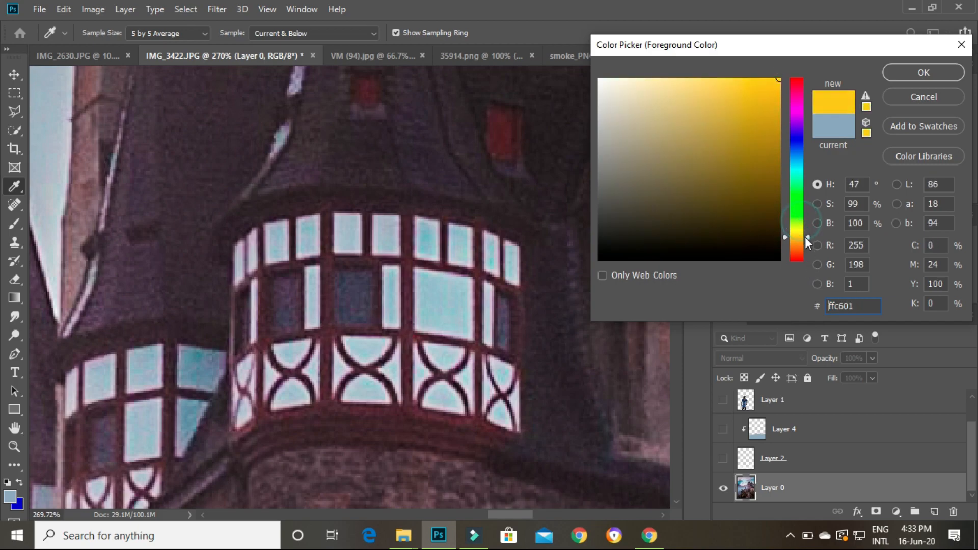
left_click(917, 67)
- Reduce the soft brush to size 25 and add a new layer directly above the castle background
key("b")
left_click_drag(302, 217, 56, 239)
mouse_move(173, 244)
left_mouse_down()
mouse_move(1, 296)
mouse_move(1, 314)
left_mouse_up()
left_click_drag(428, 266, 336, 273)
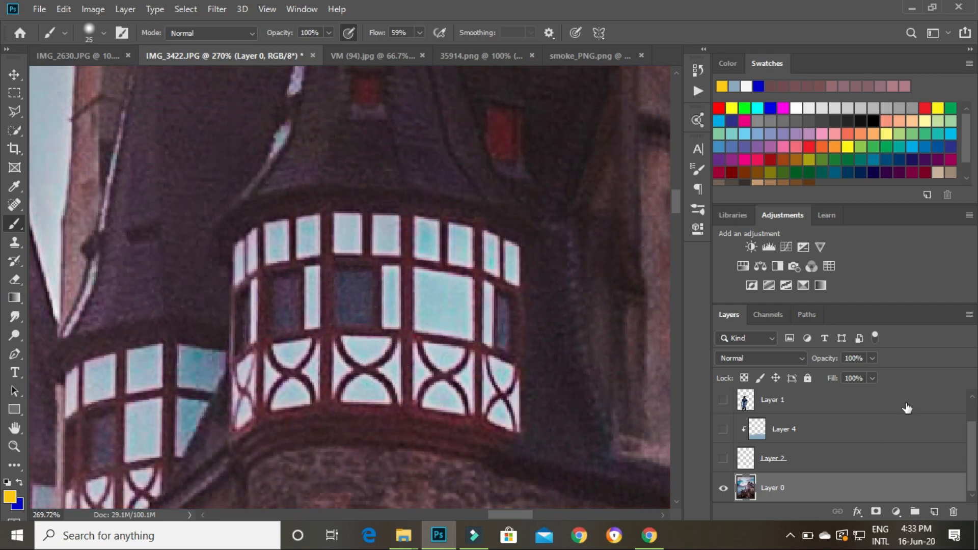
left_click(934, 511)
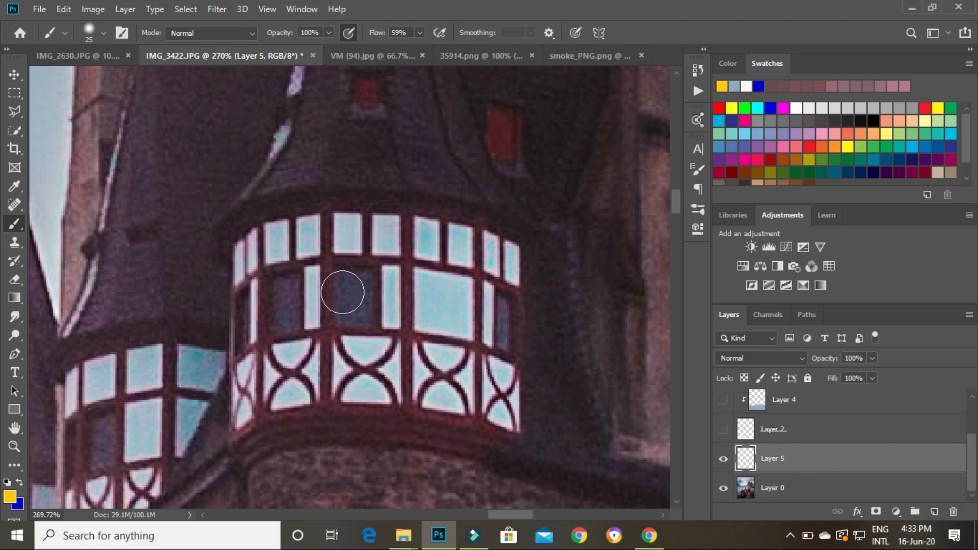
- Paint yellow light spots over the windows of the castle's upper towers, roofs and walls on the new layer
left_click(349, 294)
left_click(503, 320)
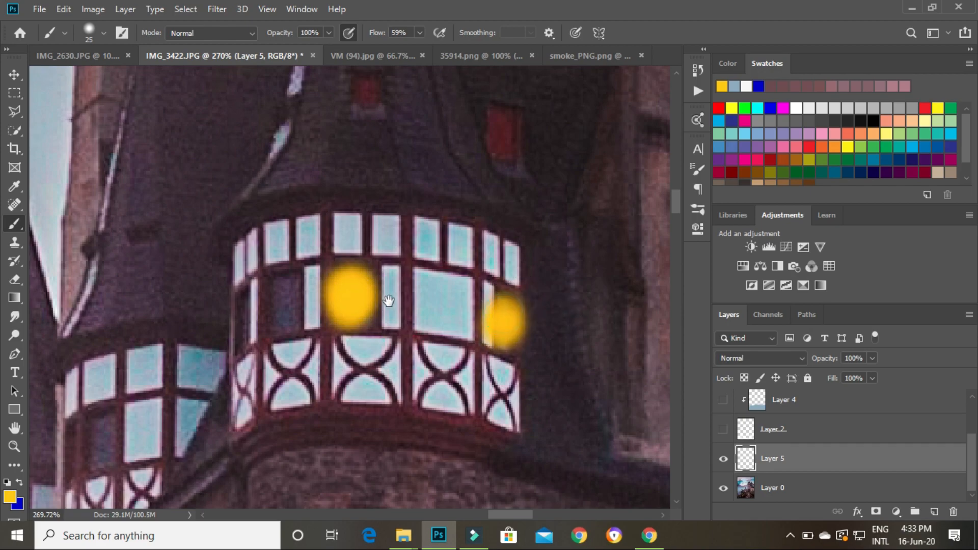
scroll(408, 293, "left", 2)
left_click_drag(377, 288, 377, 339)
left_click_drag(425, 302, 591, 254)
left_click_drag(365, 371, 367, 414)
left_click_drag(366, 337, 416, 229)
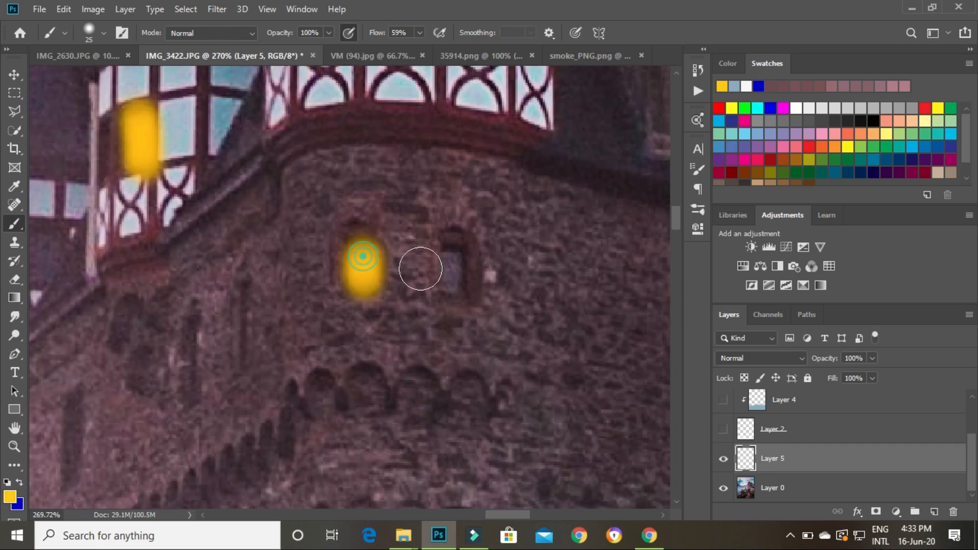
mouse_move(505, 72)
left_mouse_down()
mouse_move(487, 225)
mouse_move(188, 387)
left_mouse_up()
mouse_move(560, 386)
left_mouse_down()
mouse_move(395, 129)
mouse_move(401, 172)
left_mouse_up()
left_click_drag(530, 290, 418, 255)
left_click_drag(520, 459, 466, 349)
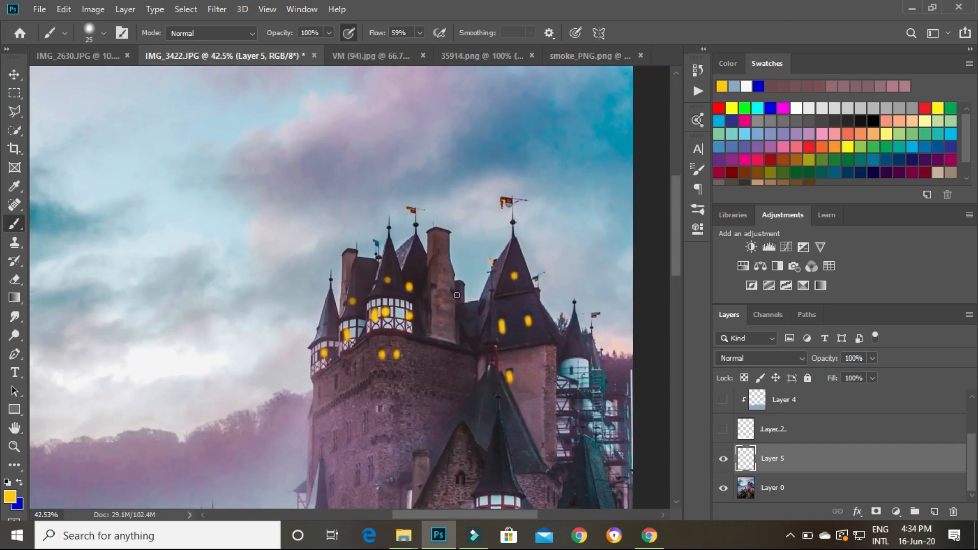
- Set the yellow window-light layer's blend mode to Screen and check the glow on the towers
left_click(14, 447)
right_click(560, 227)
left_click(577, 236)
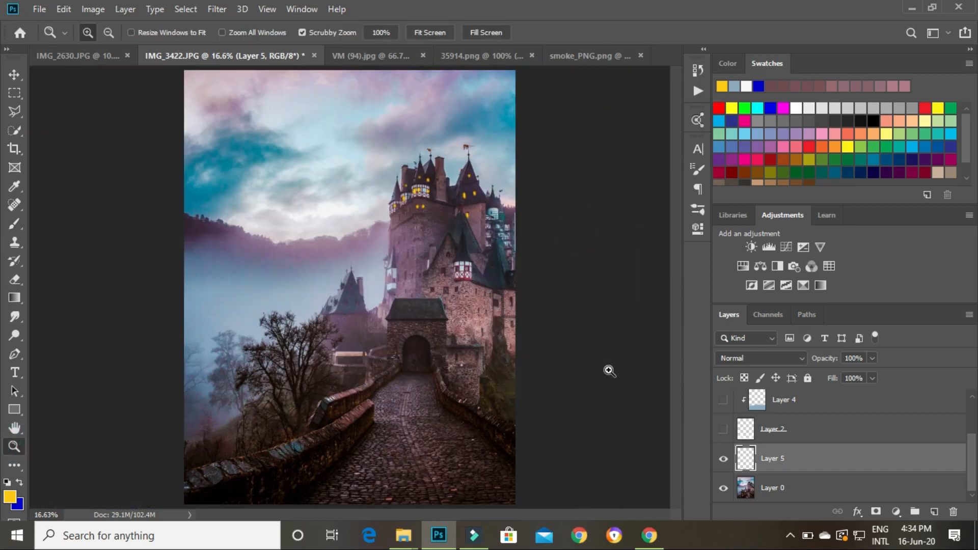
left_click(766, 357)
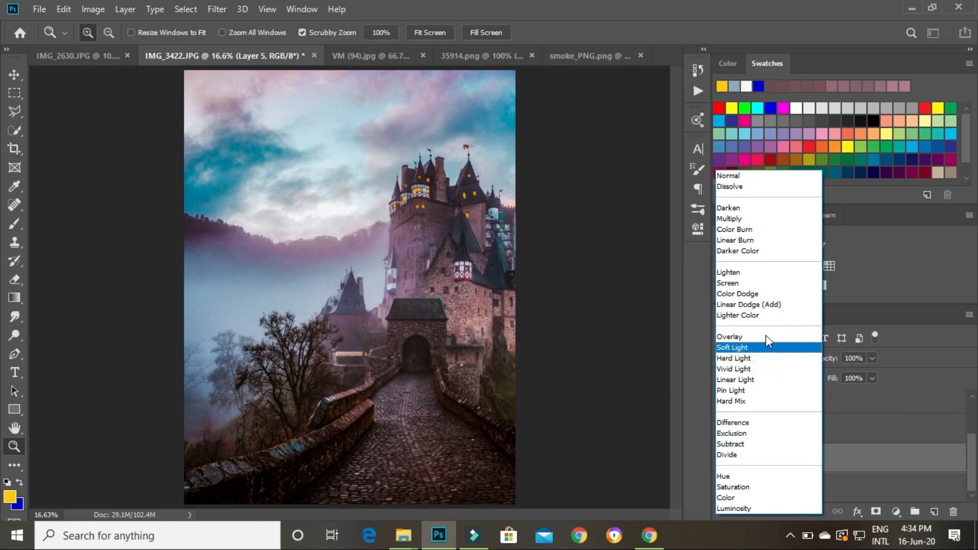
left_click(734, 284)
left_click_drag(469, 192, 539, 216)
scroll(519, 195, "up", 1)
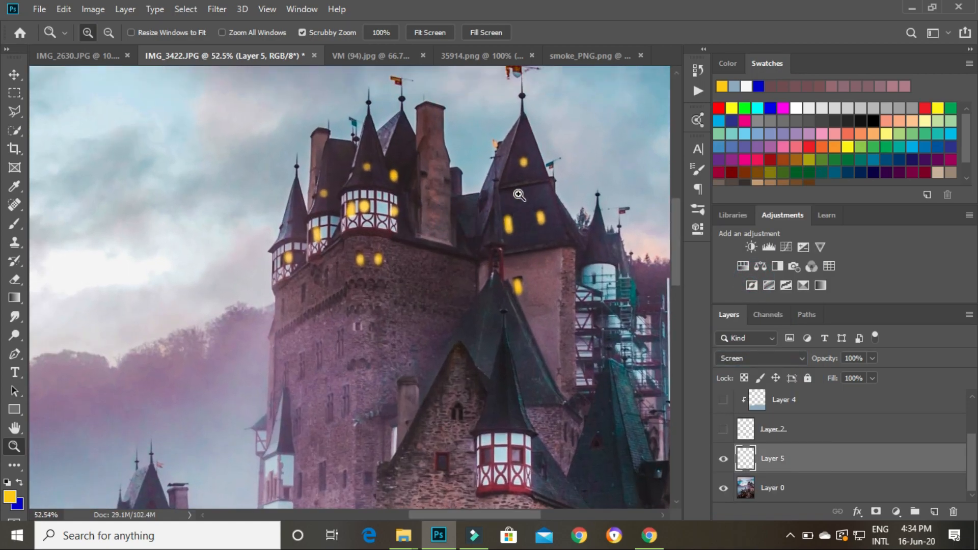
- Soften the yellow window-light layer with a blur filter
left_click(210, 11)
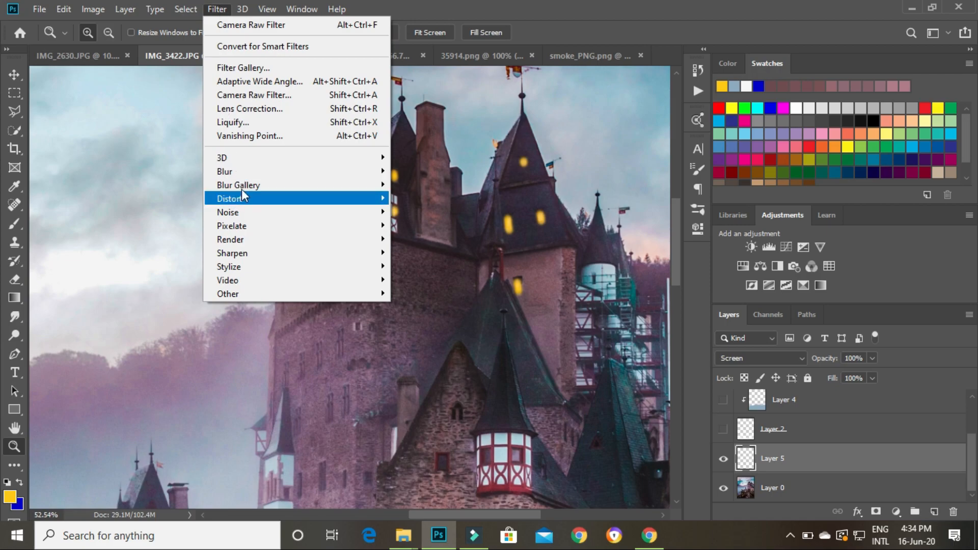
mouse_move(244, 171)
left_click(422, 225)
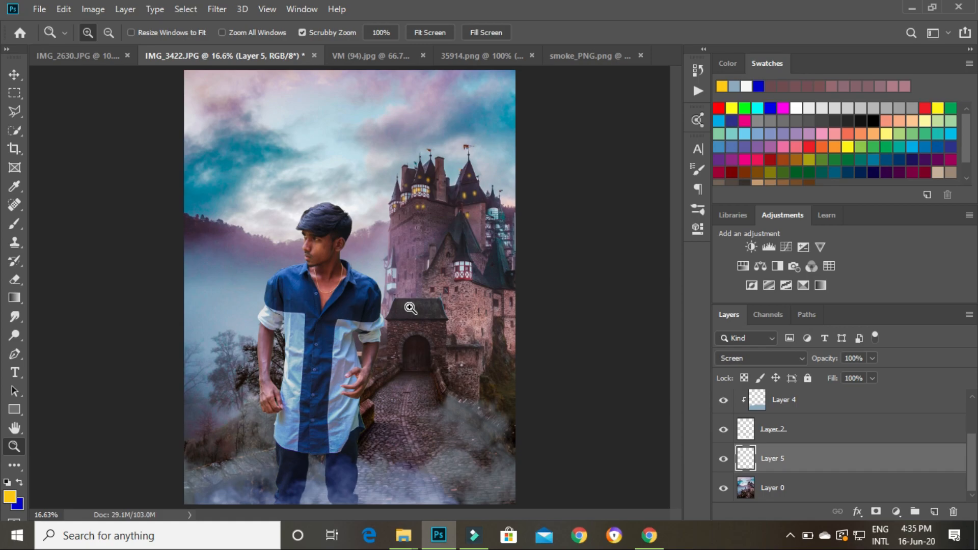
- Start a Tilt-Shift blur on the castle background, with its focus band at the image's lower edge and the transition starting near the man's shirt hem
left_click(832, 492)
left_click(214, 10)
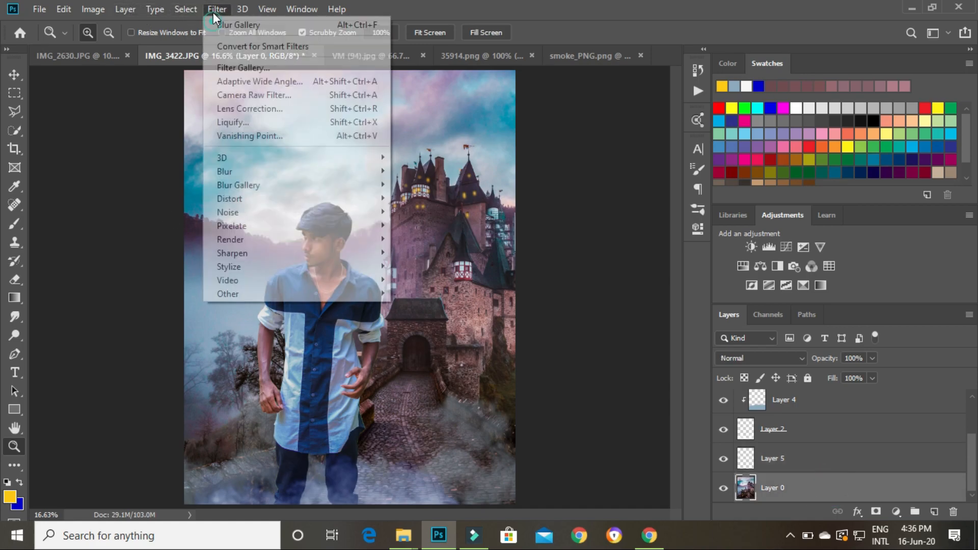
mouse_move(268, 172)
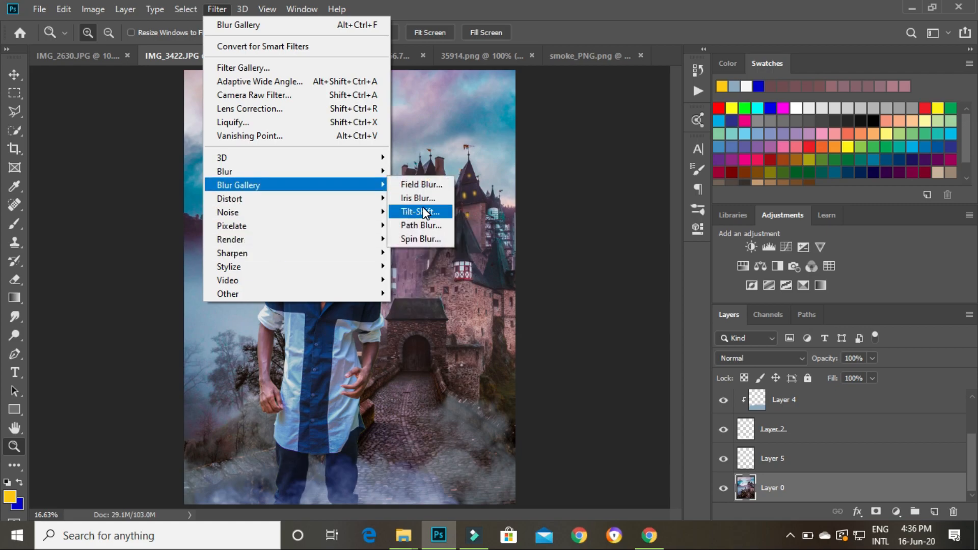
left_click(426, 212)
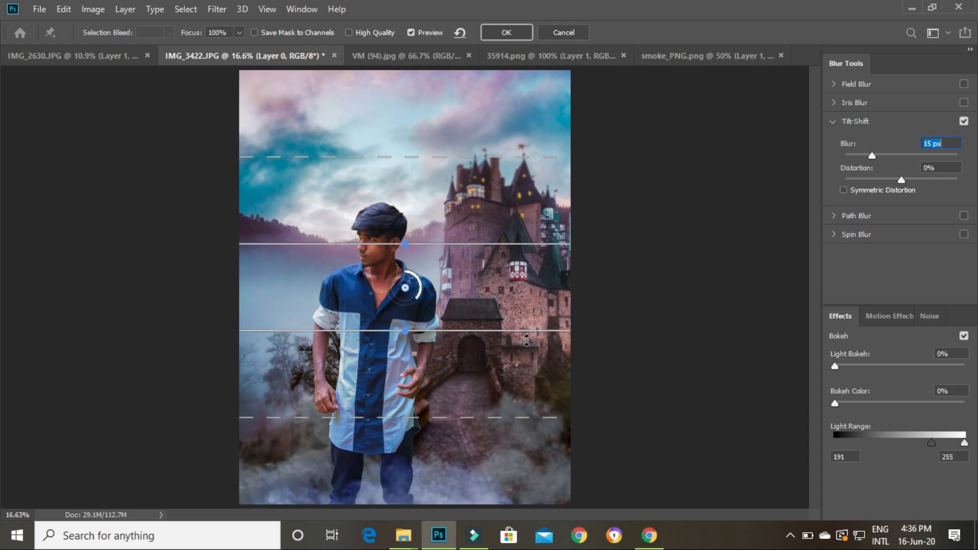
left_click_drag(407, 290, 408, 544)
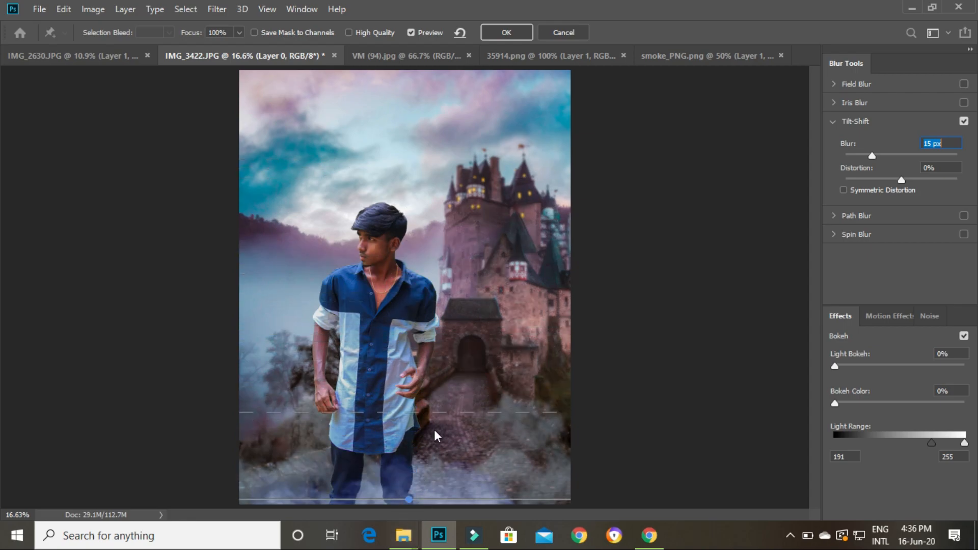
left_click_drag(436, 411, 437, 432)
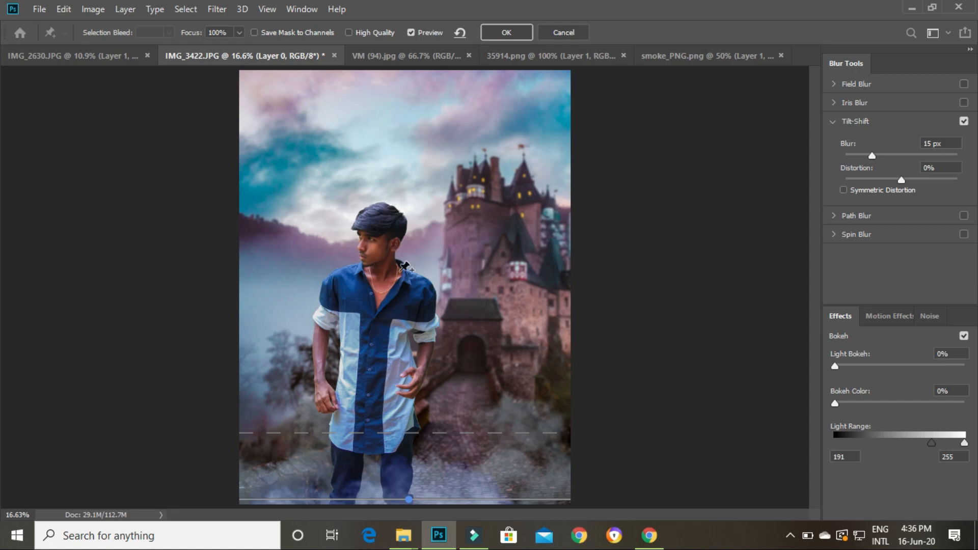
left_click_drag(429, 446, 429, 456)
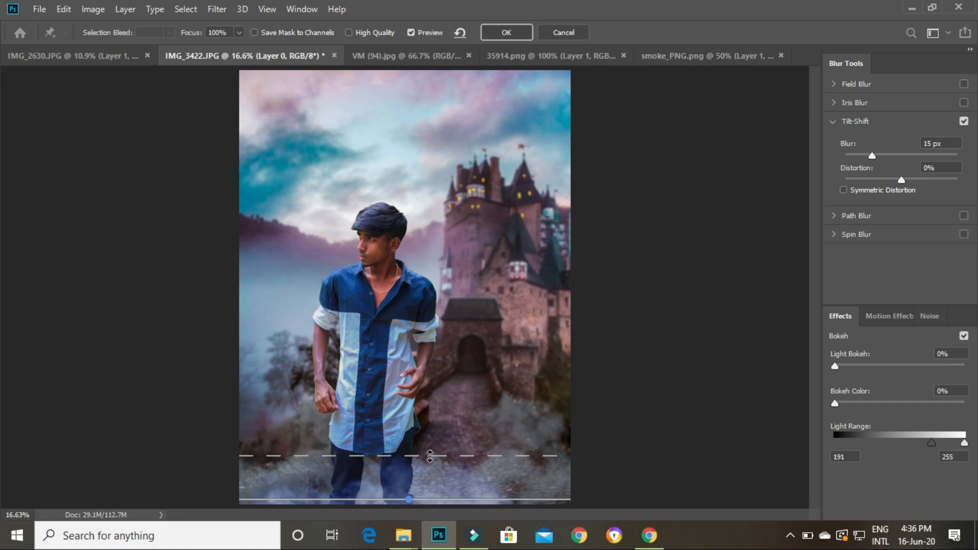
- Set the Tilt-Shift blur to 9 px, apply it, and check the man against the blurred background
left_click_drag(874, 154, 864, 155)
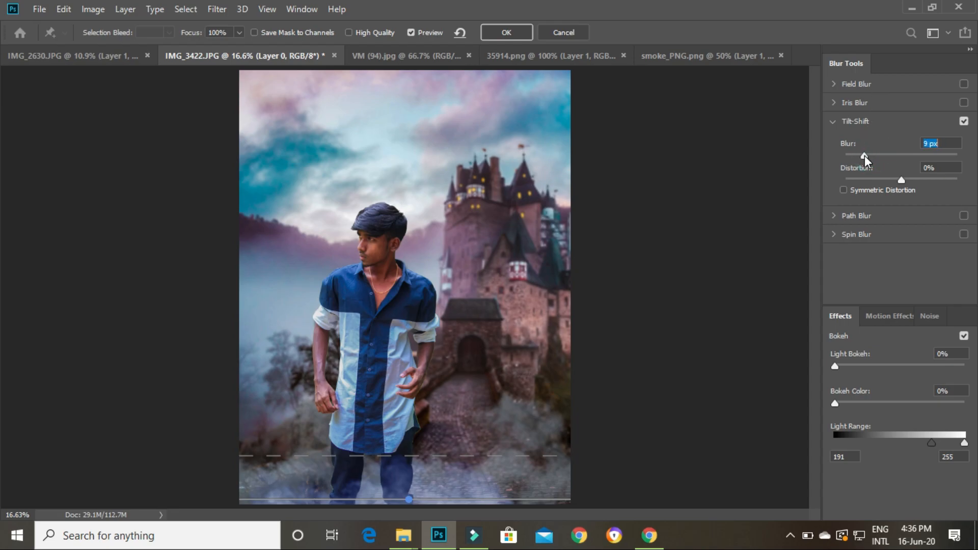
left_click(505, 34)
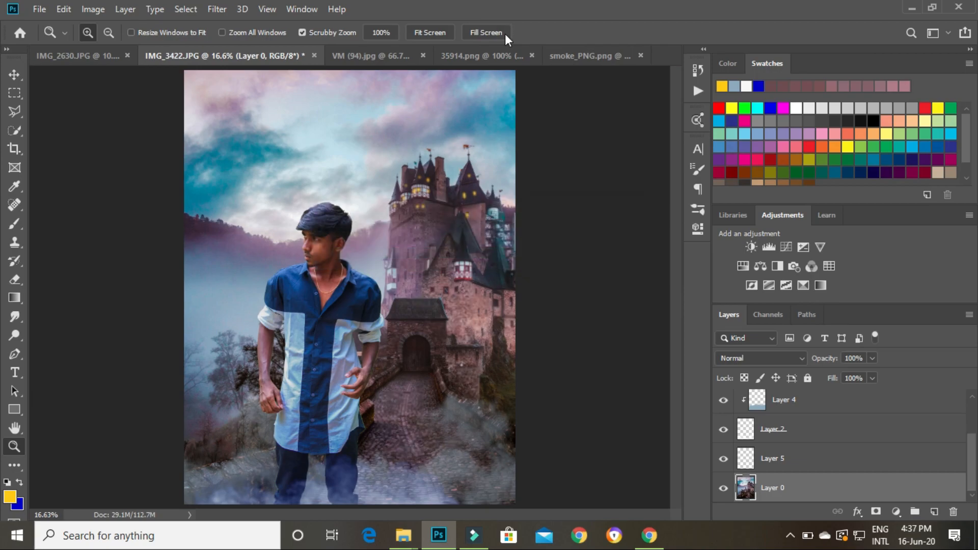
left_click_drag(357, 257, 437, 261)
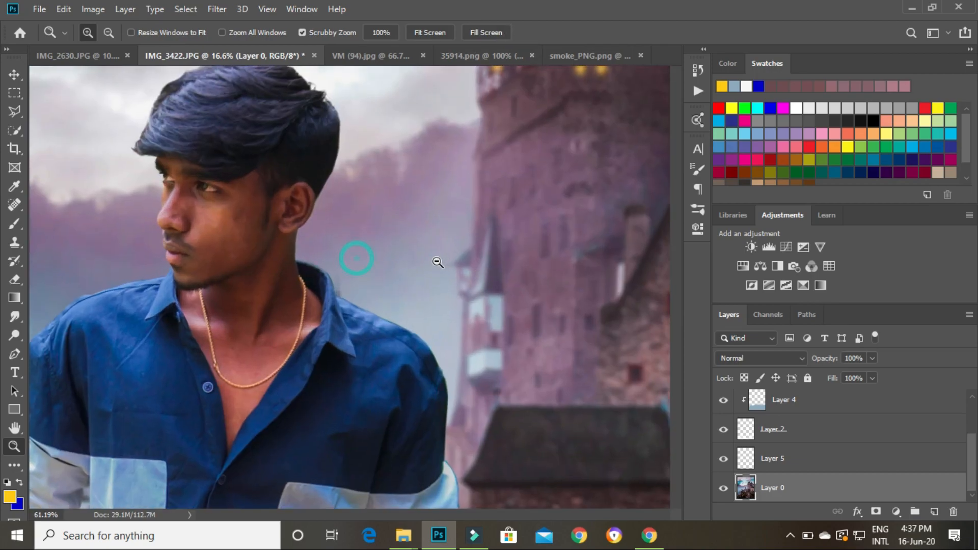
right_click(498, 210)
left_click(512, 217)
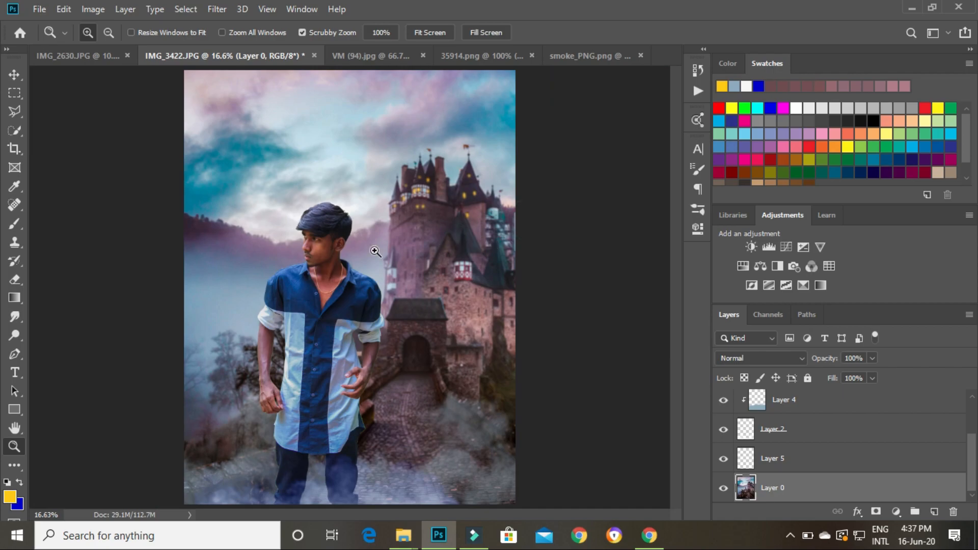
- Darken the white panel beside the man's hanging arm on his cutout layer with the Burn tool
left_click_drag(273, 366, 349, 254)
scroll(350, 253, "up", 1)
scroll(915, 435, "up", 2)
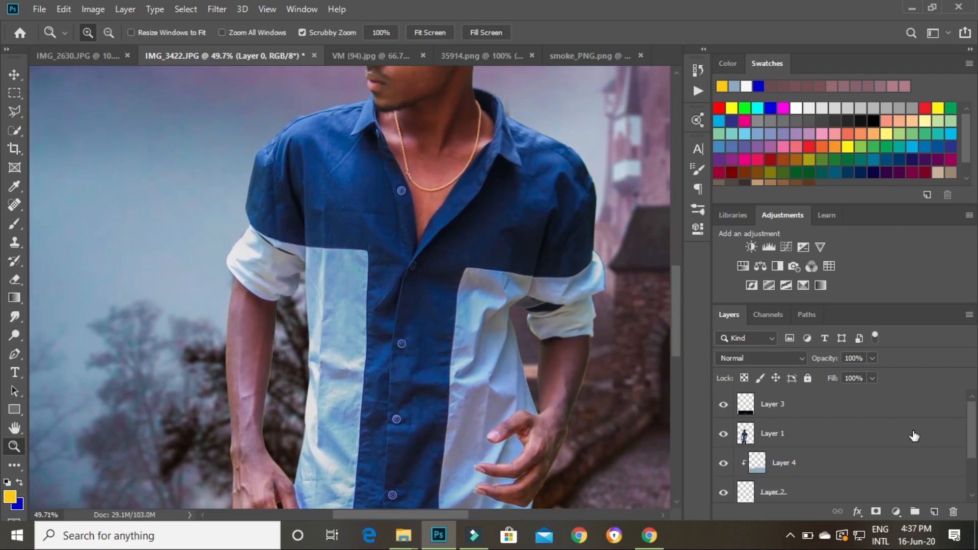
left_click(857, 434)
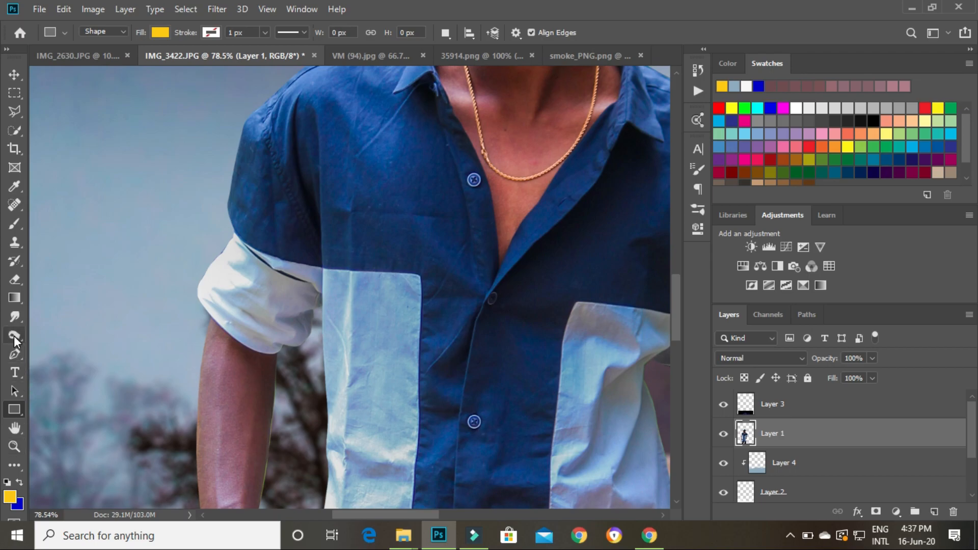
left_click(14, 335)
left_click(72, 349)
left_click_drag(349, 392, 325, 297)
left_click_drag(321, 382, 311, 306)
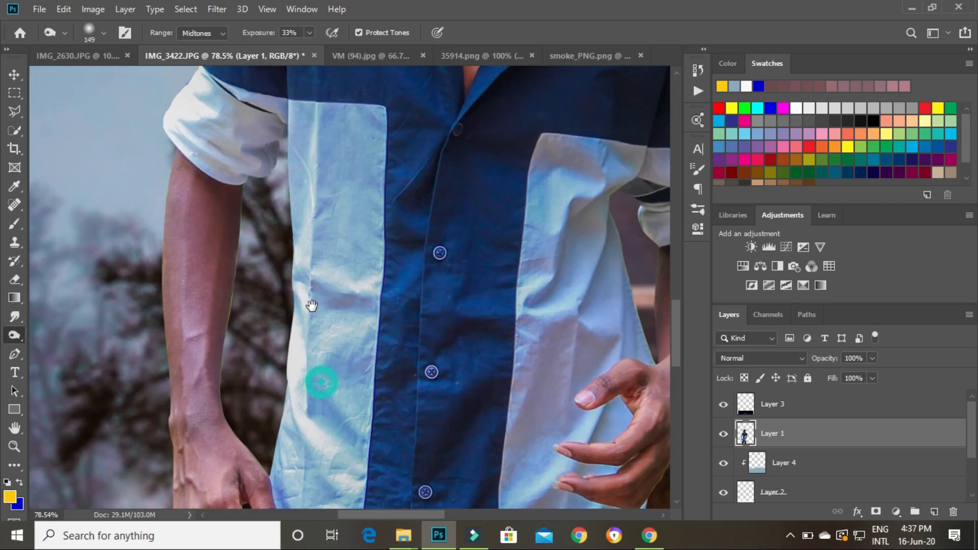
left_click_drag(346, 348, 342, 314)
left_click_drag(294, 199, 292, 227)
left_click_drag(321, 132, 316, 285)
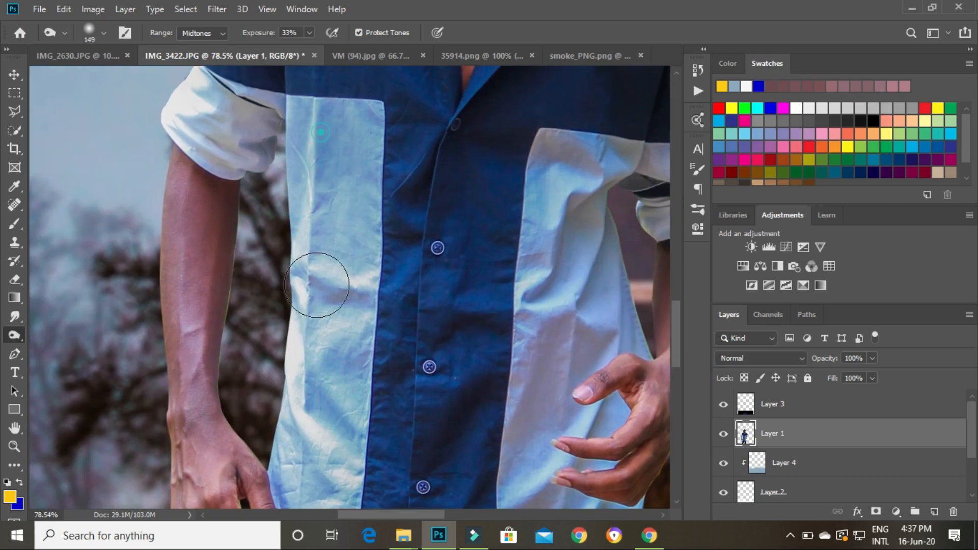
left_click_drag(314, 318, 292, 186)
left_click_drag(292, 314, 287, 169)
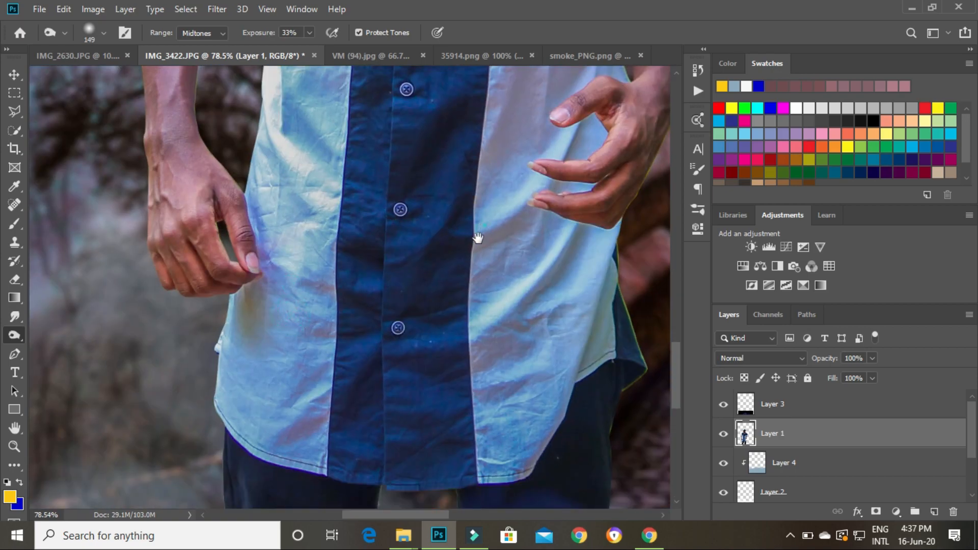
- Burn the lower shirt, the blue centre strip and the white panel behind the raised hand to deepen their shading
left_click_drag(478, 237, 382, 371)
left_click_drag(342, 148, 360, 267)
left_click(371, 133)
left_click_drag(373, 338, 369, 191)
left_click(376, 133)
left_click_drag(371, 363, 366, 238)
left_click_drag(419, 178, 430, 346)
left_click_drag(466, 217, 506, 300)
left_click_drag(336, 330, 571, 418)
left_click_drag(273, 432, 277, 316)
left_click_drag(273, 372, 275, 433)
left_click_drag(652, 369, 385, 341)
left_click_drag(376, 275, 268, 421)
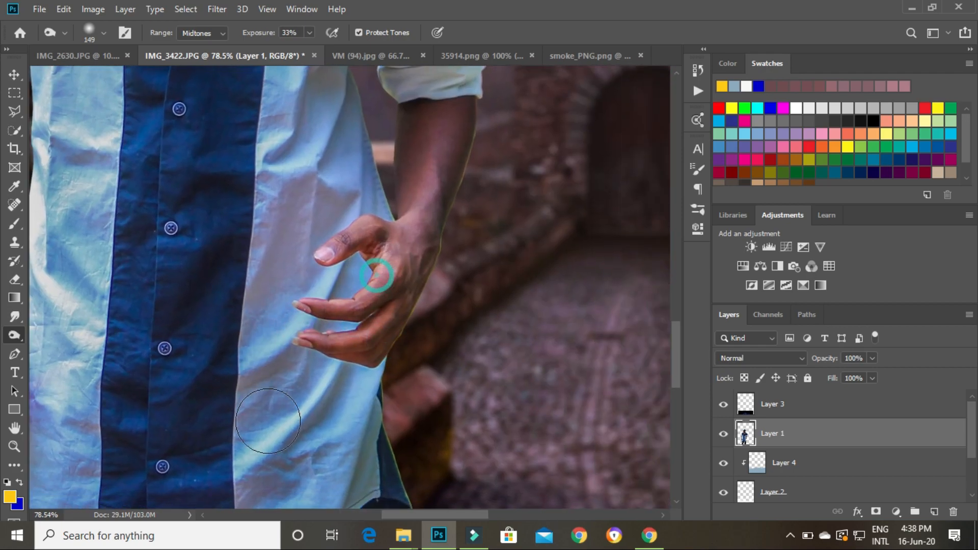
left_click_drag(122, 297, 316, 357)
left_click_drag(225, 248, 400, 273)
left_click_drag(305, 277, 238, 252)
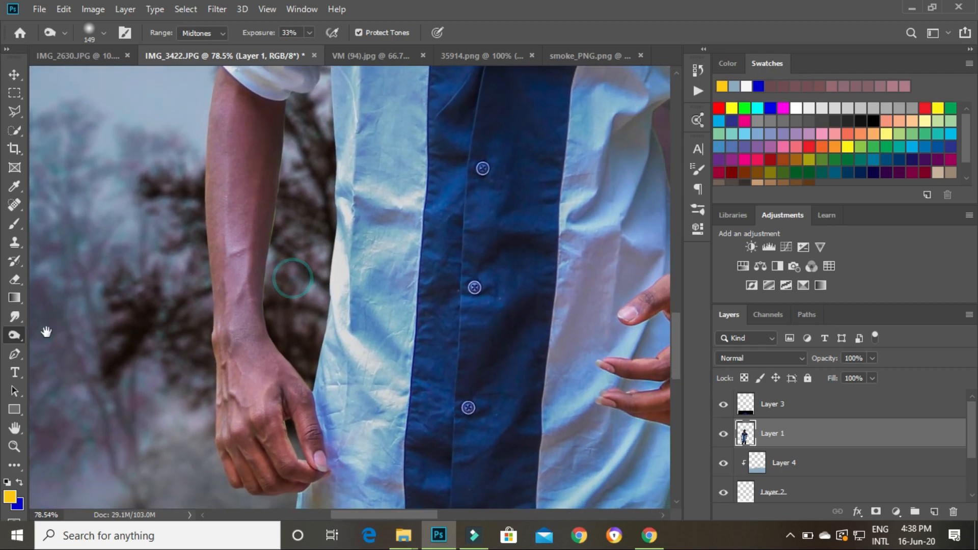
- Switch to the Dodge tool and examine the man's shirt, neck, face and hair up close, ending at the full composite
right_click(13, 336)
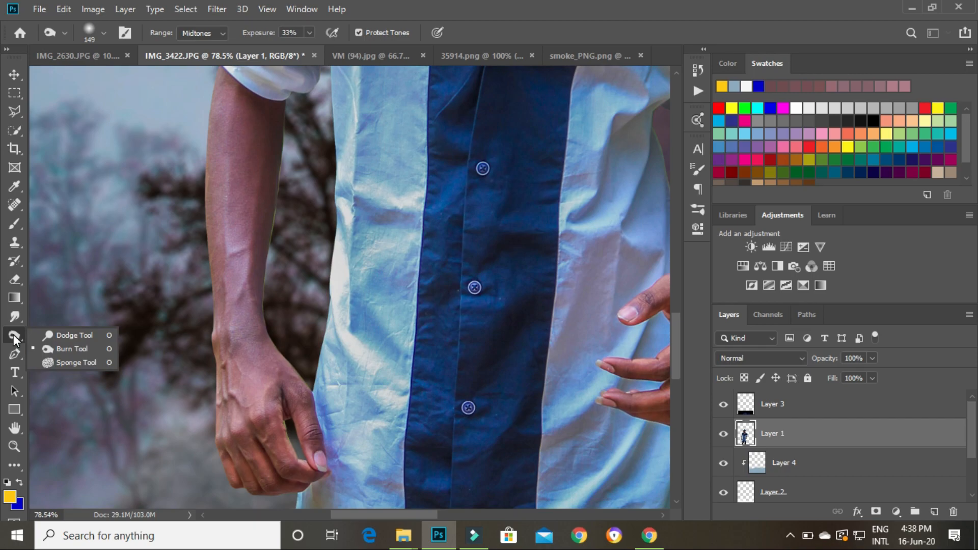
left_click(67, 336)
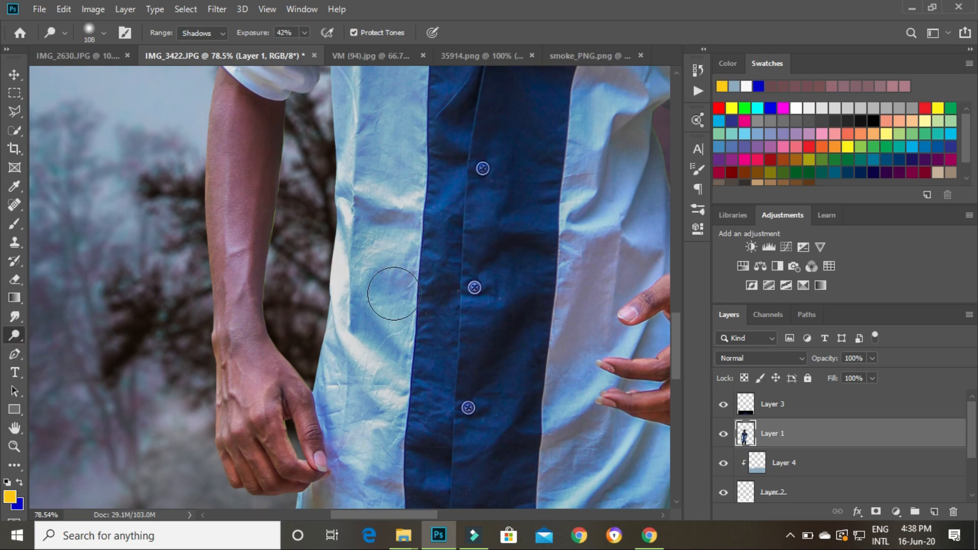
key("space")
left_click_drag(471, 117, 477, 414)
left_click_drag(466, 209, 421, 273)
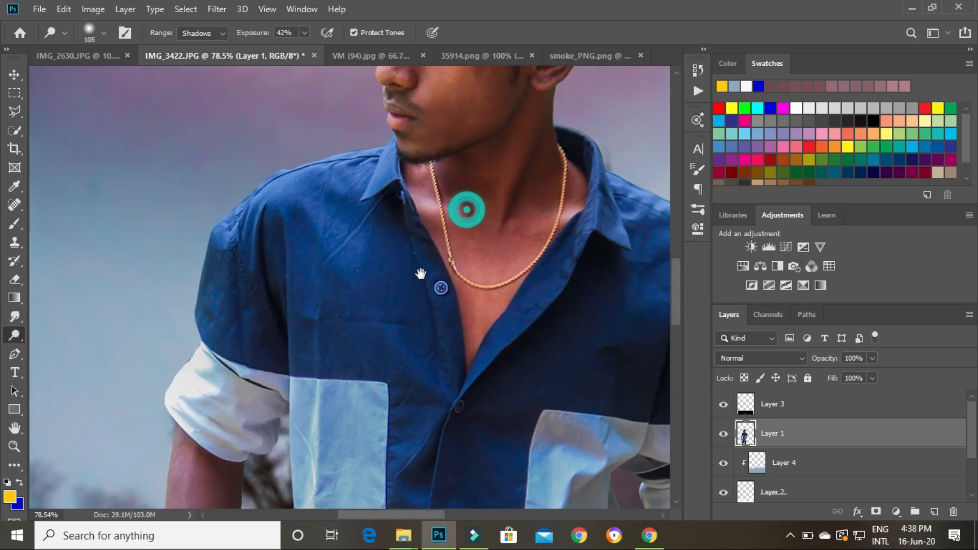
left_click_drag(169, 348, 220, 213)
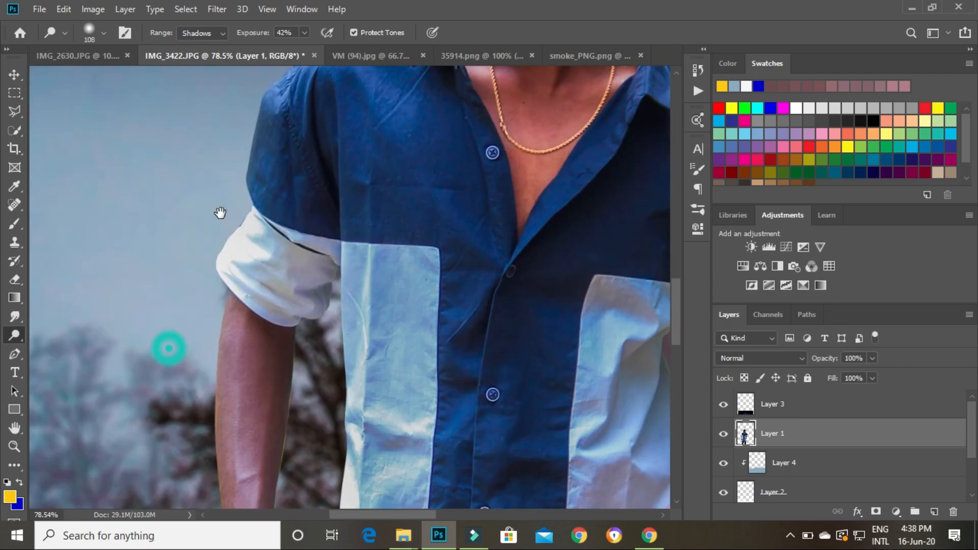
key("space")
left_click_drag(295, 137, 61, 67)
key("space")
left_click_drag(371, 138, 459, 433)
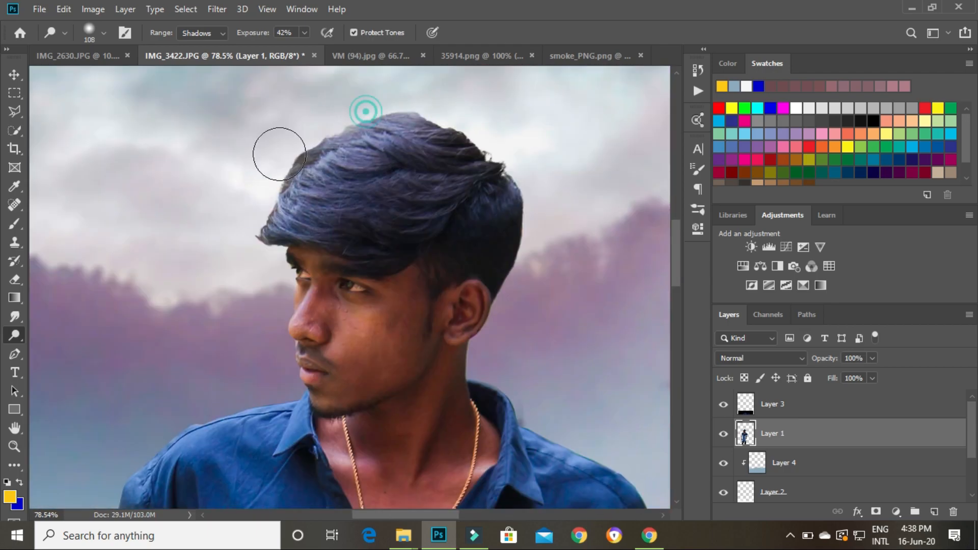
key("z")
key("ctrl+0")
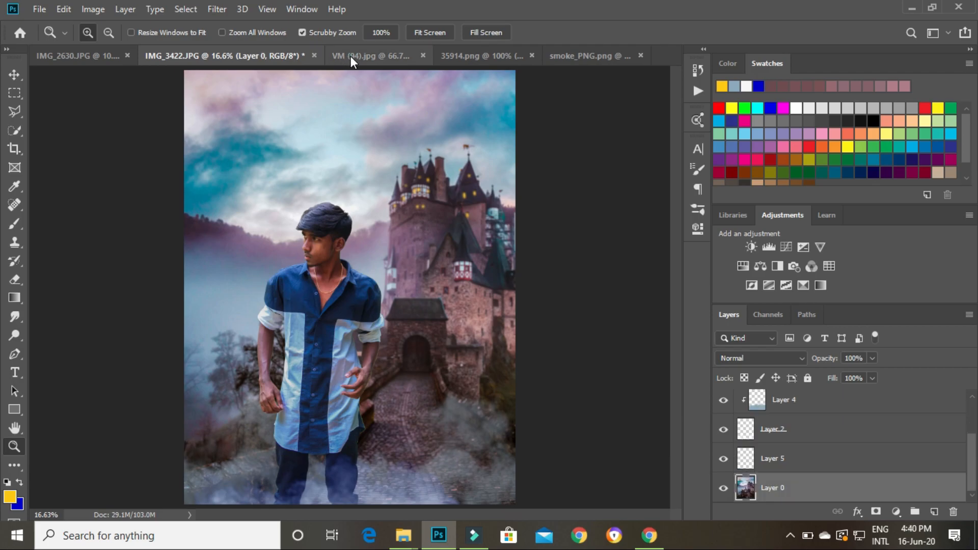
- Copy the fire-sparks image from VM (94).jpg into the IMG_3422.JPG composite, placing it over the castle towers
left_click(351, 57)
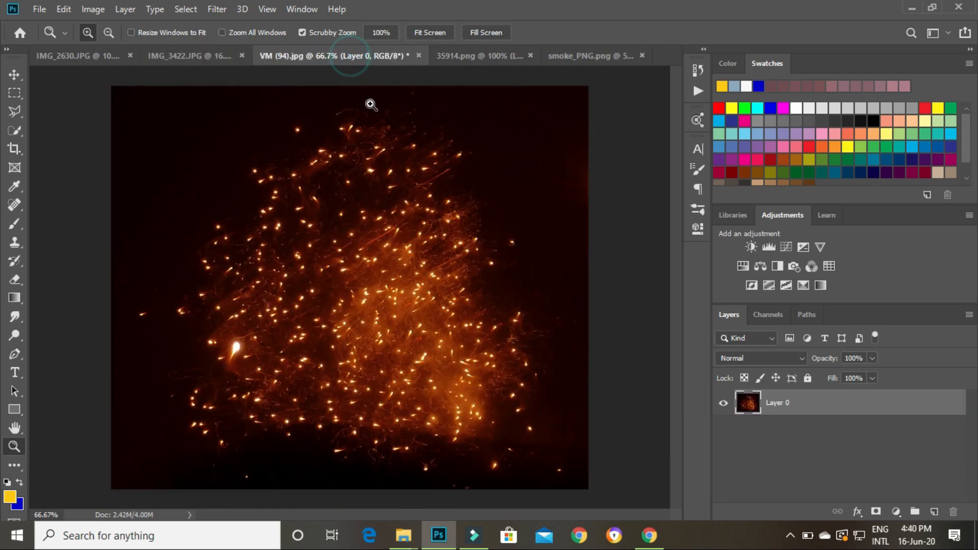
left_click(15, 73)
left_click_drag(334, 218, 346, 237)
key("ctrl+z")
left_click_drag(261, 268, 373, 167)
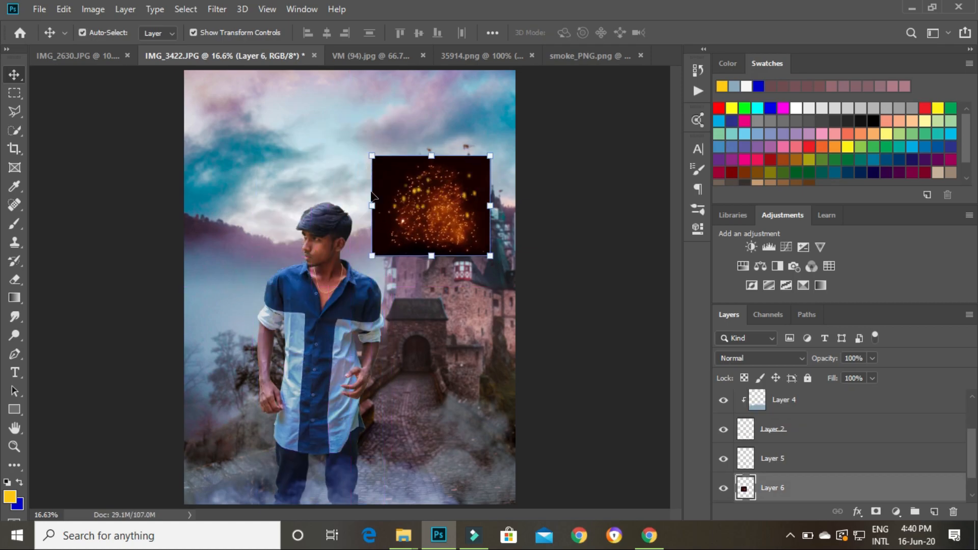
- Set the sparks layer's blend mode to Screen and check the sparks against the castle
left_click(15, 450)
left_click_drag(439, 217, 497, 229)
left_click_drag(477, 205, 352, 300)
left_click_drag(414, 277, 416, 277)
left_click(764, 359)
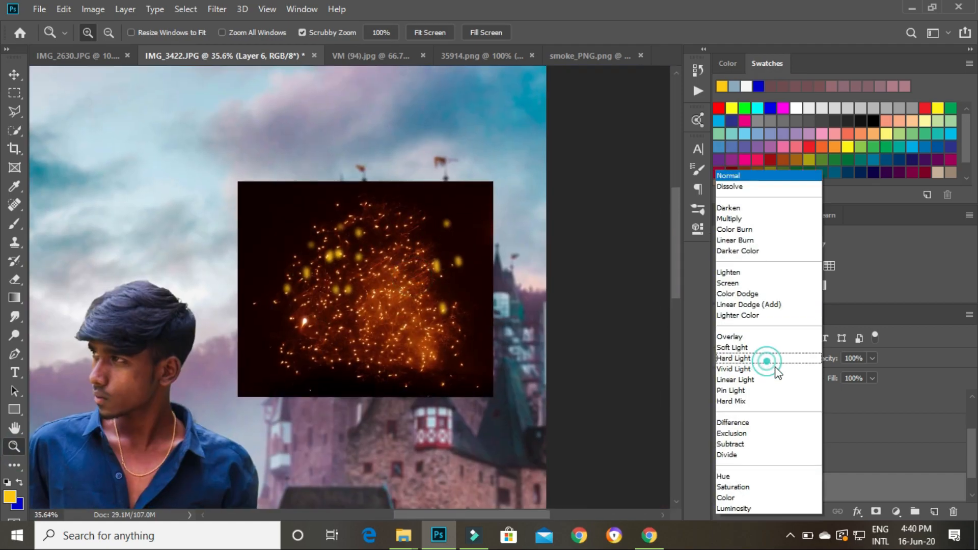
left_click(729, 283)
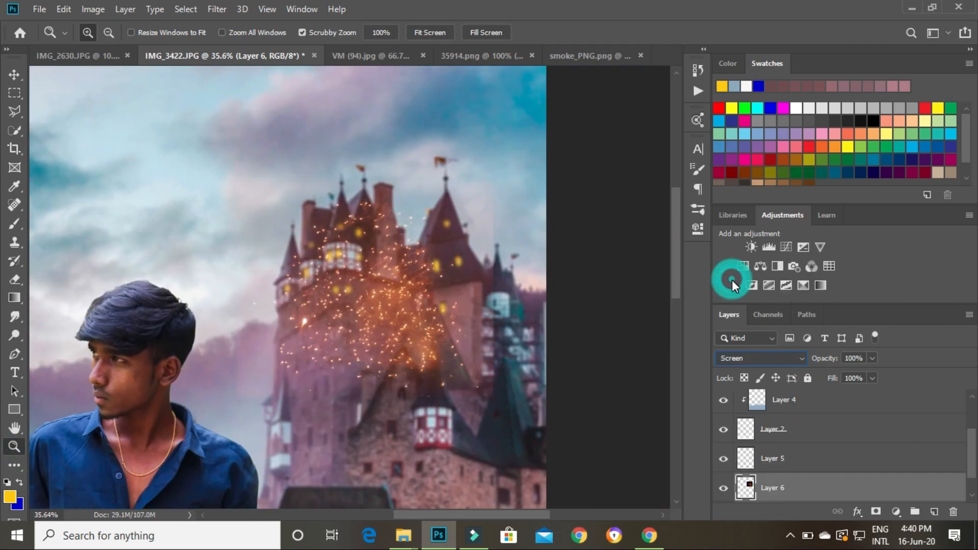
mouse_move(364, 290)
left_mouse_down()
mouse_move(376, 280)
mouse_move(369, 294)
left_mouse_up()
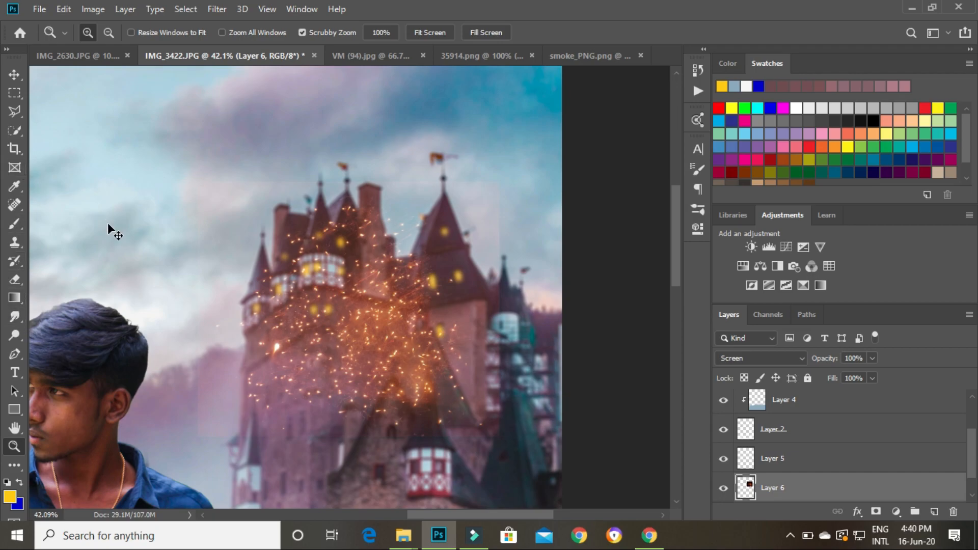
- Enlarge the sparks layer to about 115% and position it over the castle towers
key("ctrl+t")
left_click_drag(366, 322, 381, 285)
left_click_drag(497, 139, 540, 104)
left_click_drag(430, 256, 432, 287)
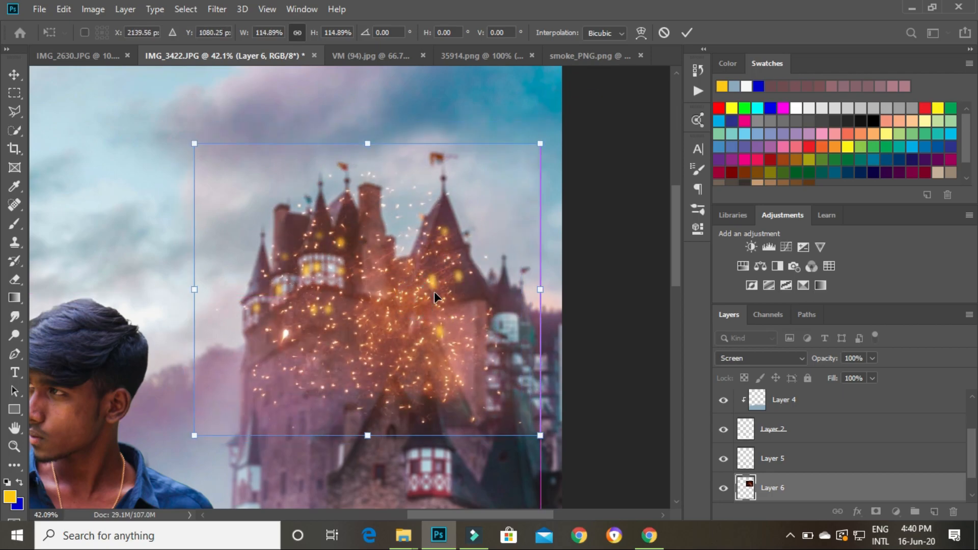
left_click(687, 33)
- Apply a Gaussian Blur with a 4.5-pixel radius to the sparks layer
left_click(215, 11)
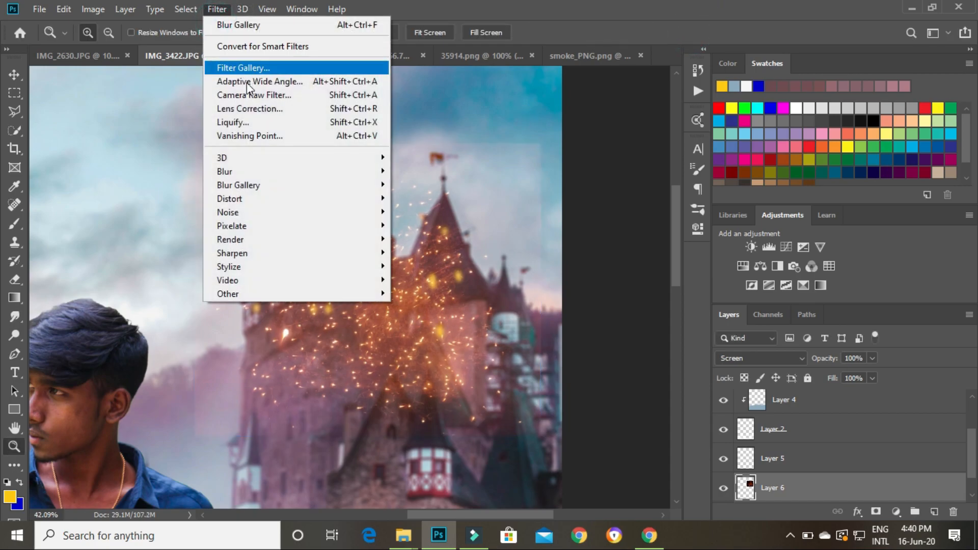
mouse_move(312, 171)
left_click(437, 221)
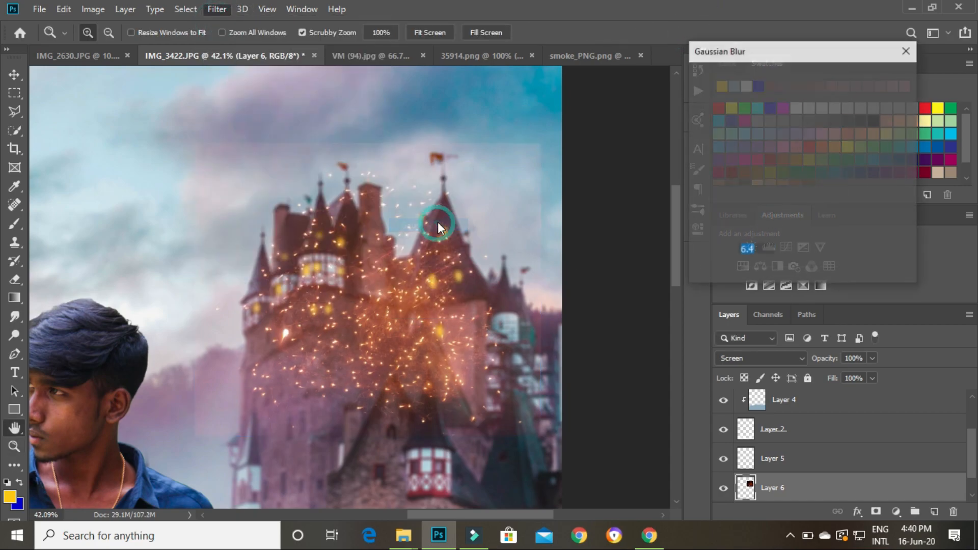
left_click(734, 271)
left_click(882, 79)
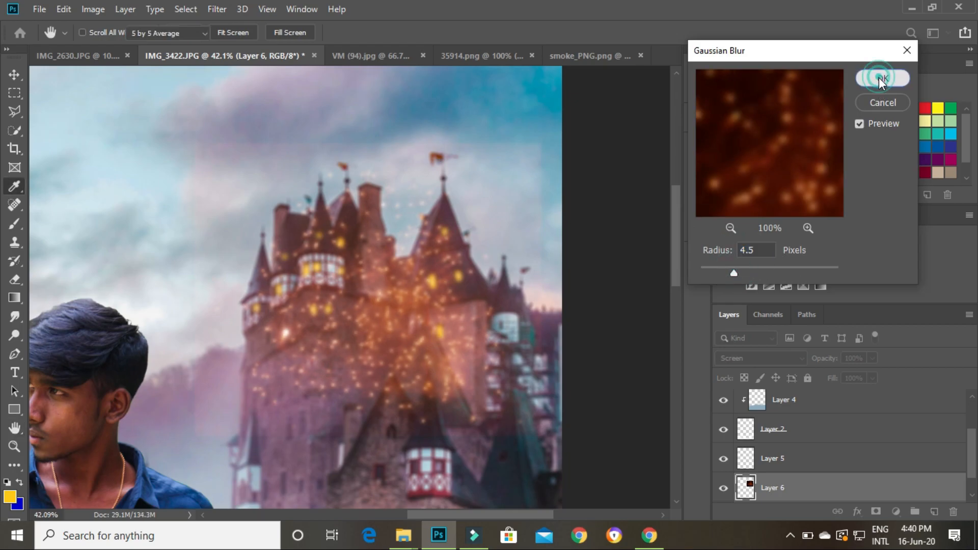
- Lower the sparks layer's opacity to 72% and view the whole composite
key("z")
left_click(871, 358)
left_click_drag(870, 372, 852, 380)
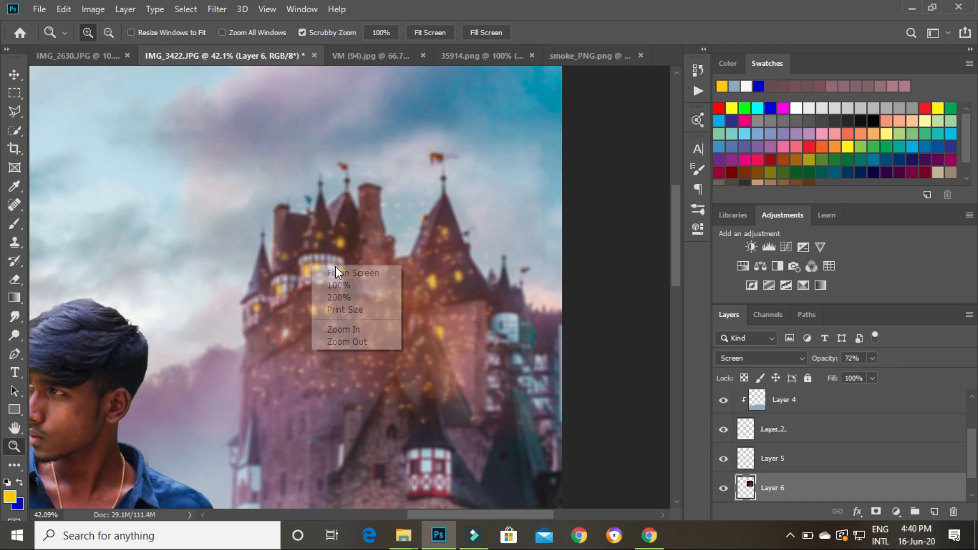
right_click(335, 264)
left_click(337, 281)
right_click(336, 281)
left_click(368, 286)
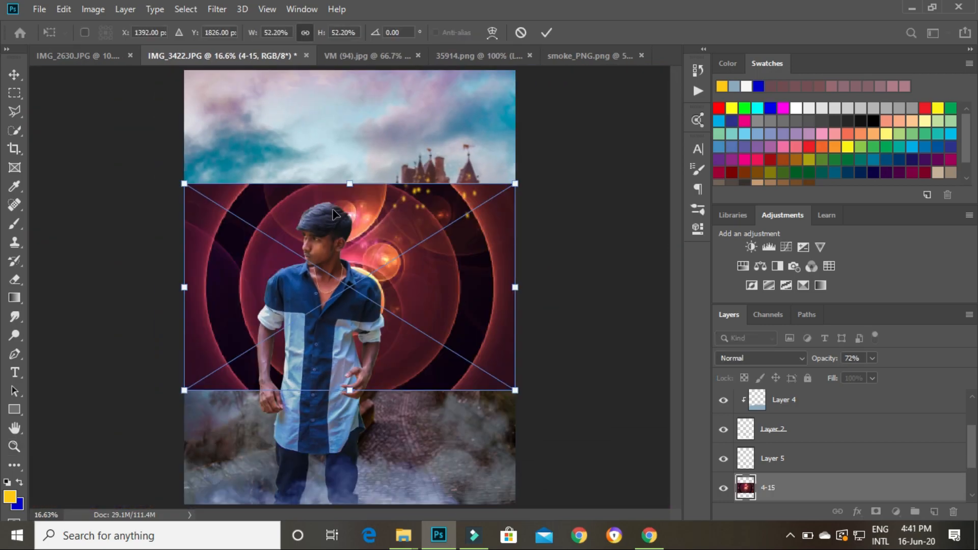
- Move the placed lens-flare image 4-15 slightly upward behind the man and set its blend mode to Screen
mouse_move(482, 283)
left_mouse_down()
mouse_move(476, 243)
mouse_move(474, 273)
left_mouse_up()
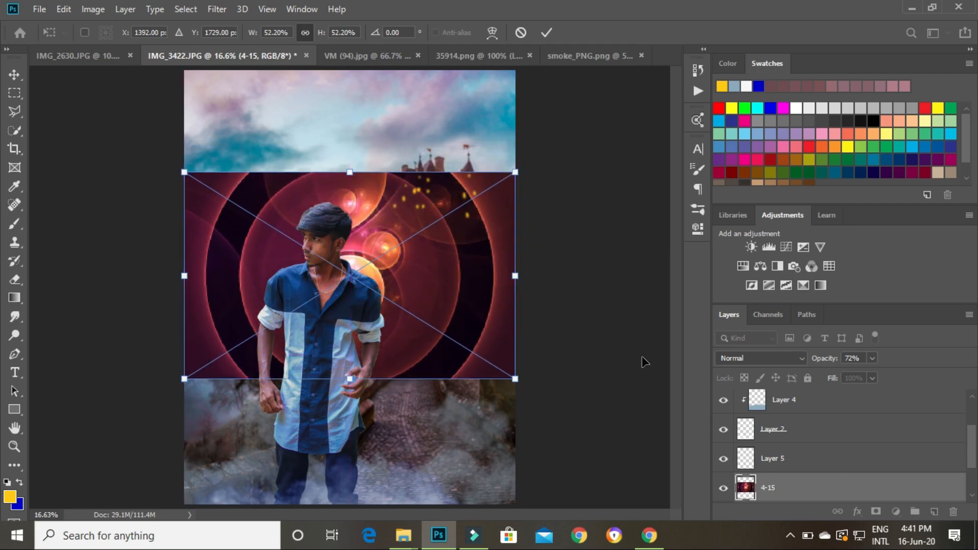
left_click(785, 365)
left_click(733, 278)
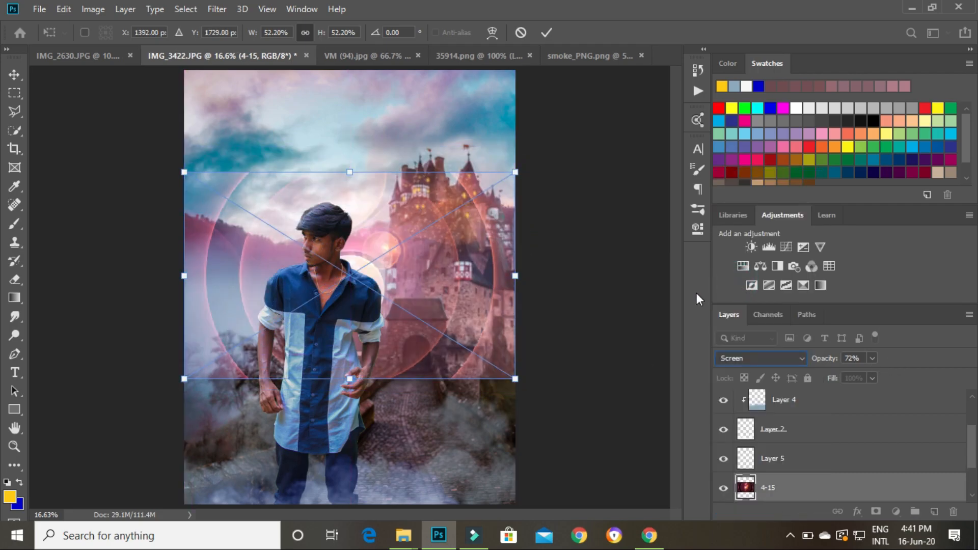
- Scale the lens flare to about 22%, rotate it about -27°, and place it behind the man's neck and shoulder
left_click_drag(513, 172, 324, 292)
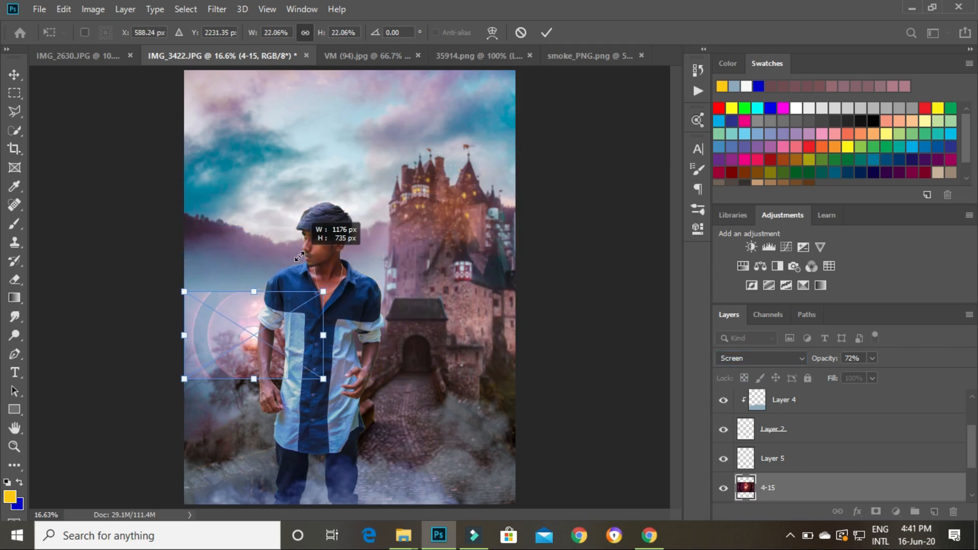
left_click_drag(262, 346, 366, 292)
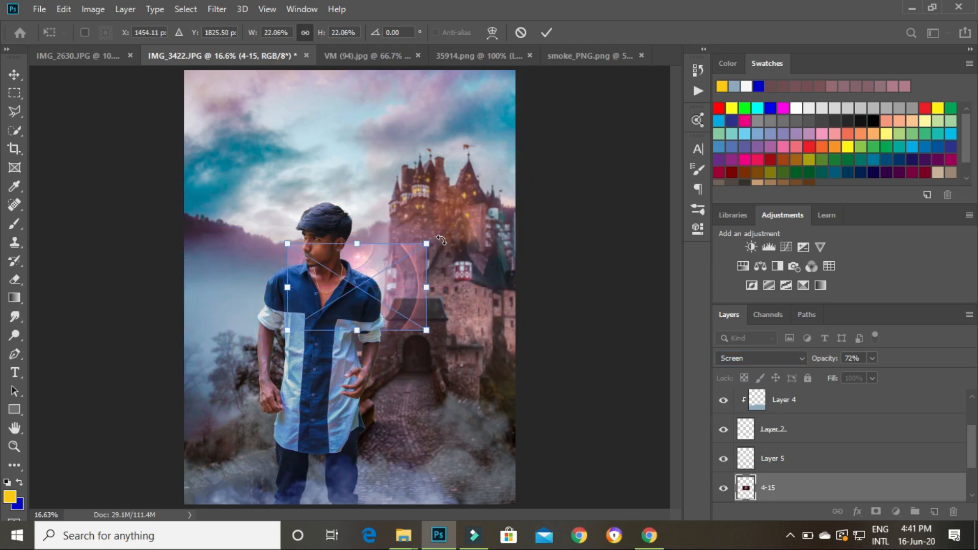
left_click_drag(438, 235, 407, 205)
mouse_move(405, 255)
left_mouse_down()
mouse_move(383, 261)
mouse_move(386, 253)
mouse_move(400, 253)
mouse_move(390, 264)
left_mouse_up()
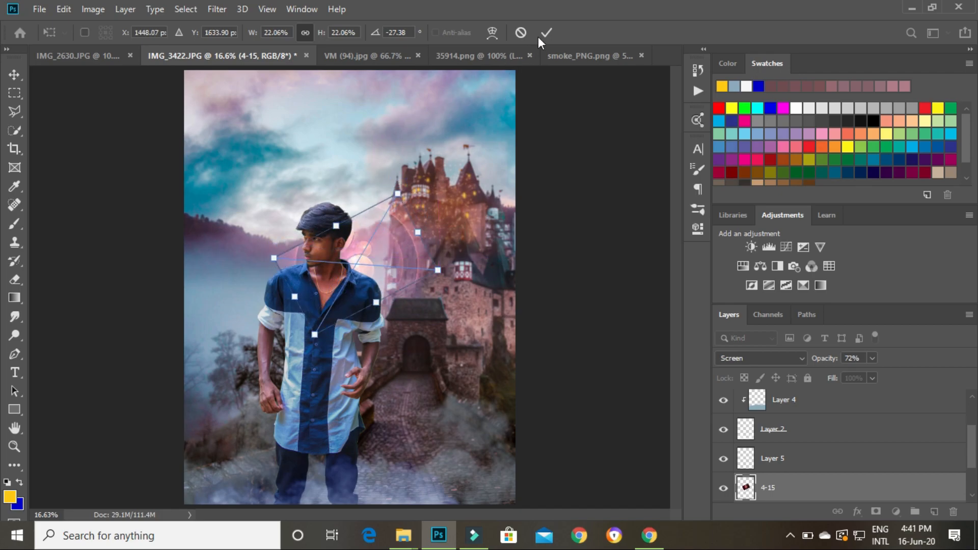
left_click(548, 32)
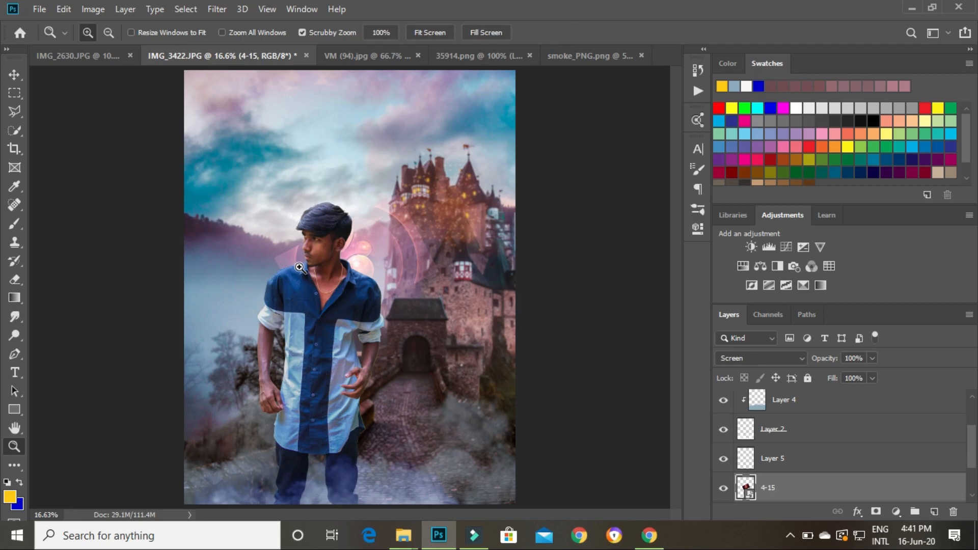
- Apply a Gaussian Blur with an 8.6-pixel radius to the lens-flare layer 4-15
left_click_drag(339, 258, 379, 282)
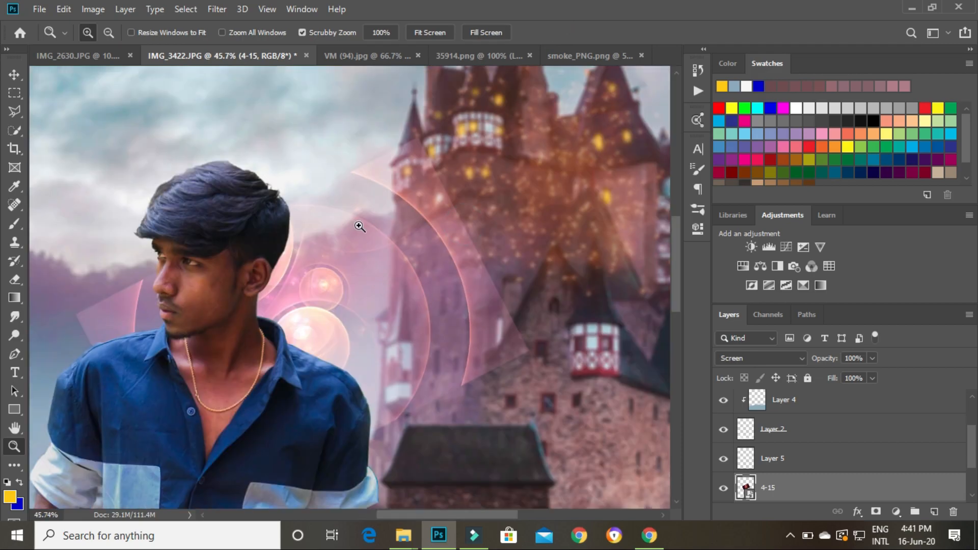
left_click(227, 10)
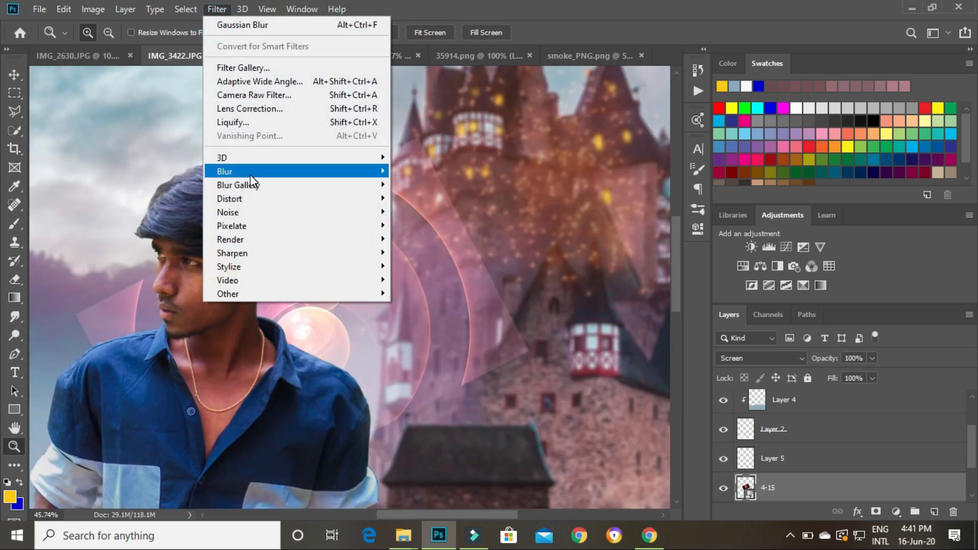
mouse_move(296, 173)
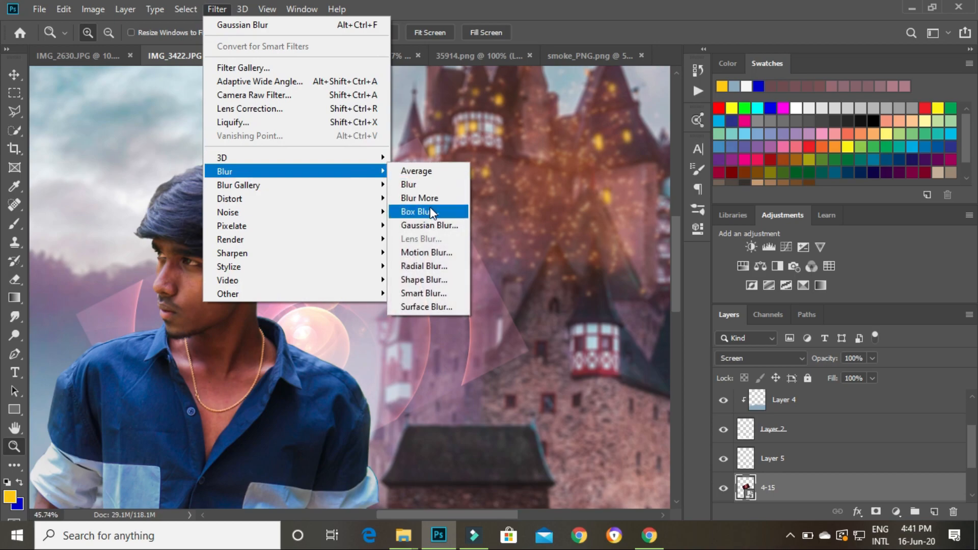
left_click(427, 225)
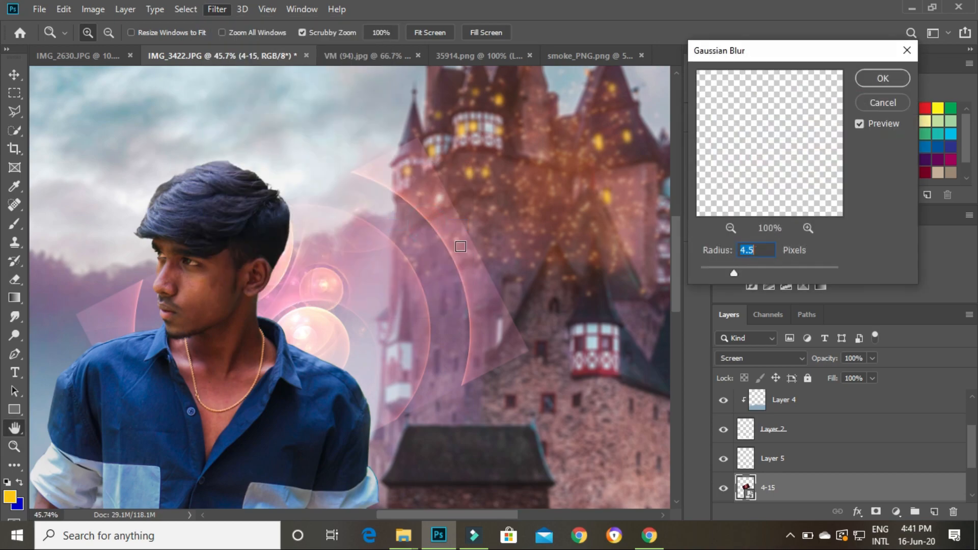
left_click_drag(735, 270, 749, 277)
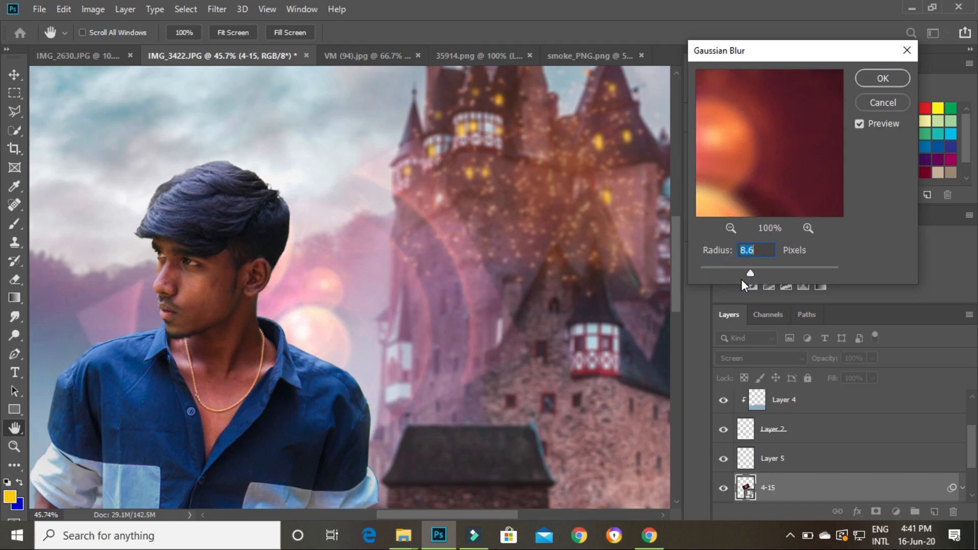
left_click(875, 79)
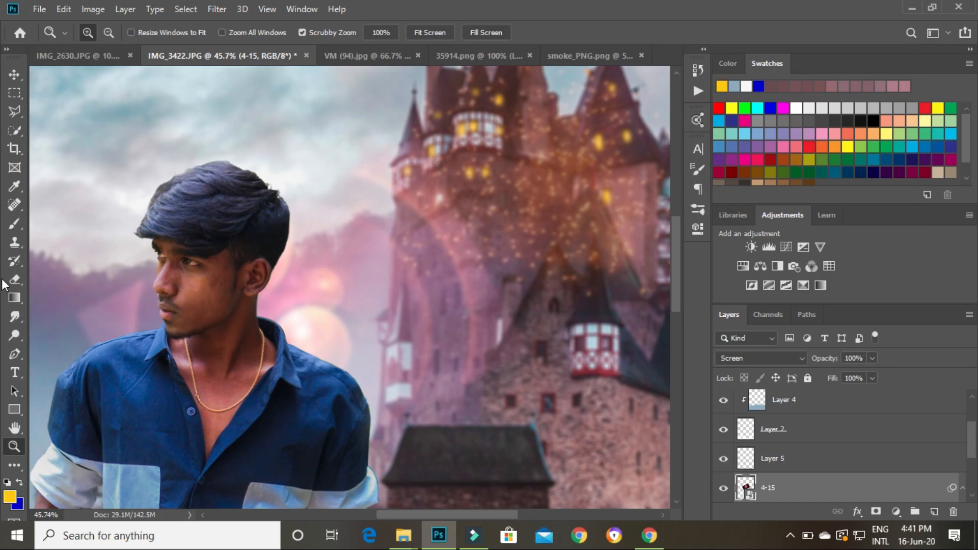
- Rasterize the lens-flare layer and erase the flare's faint edge beside the man's face with a 97 px soft eraser
left_click(14, 279)
left_click(112, 299)
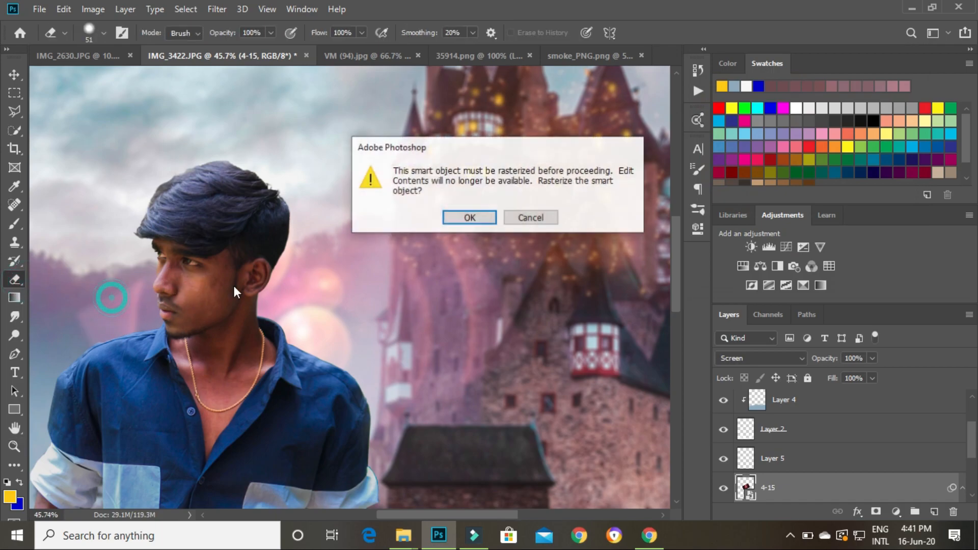
left_click(445, 217)
right_click(105, 310)
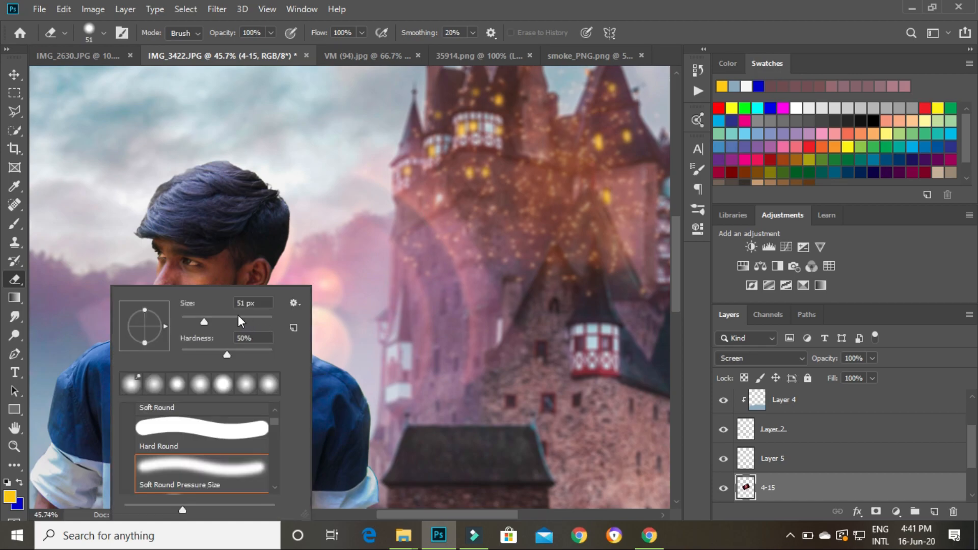
left_click(99, 257)
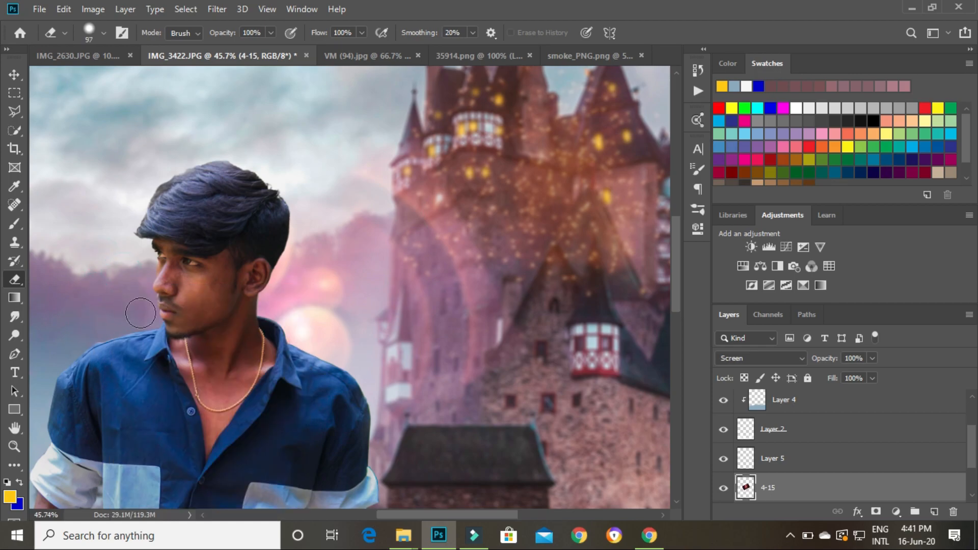
- Enlarge the eraser to 165 px and soften the flare's outer edges over the sky and the castle
right_click(476, 233)
left_click(612, 264)
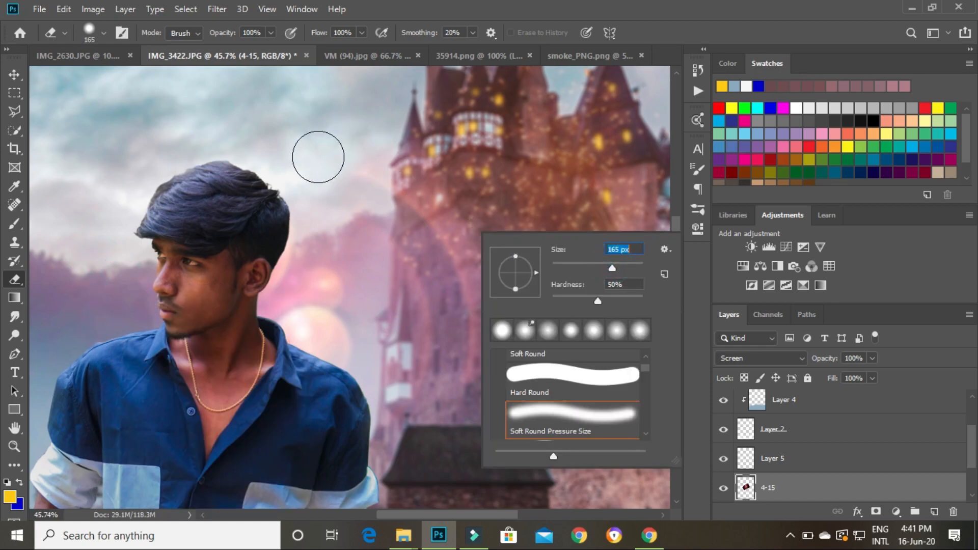
left_click(318, 157)
left_click(502, 136)
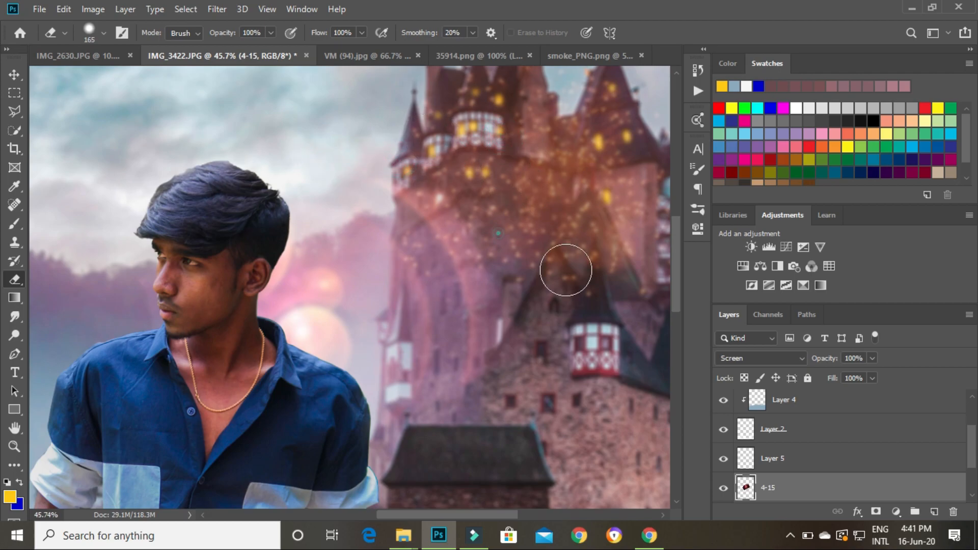
left_click(489, 205)
left_click(528, 317)
left_click(459, 414)
left_click(14, 446)
right_click(446, 171)
left_click(515, 179)
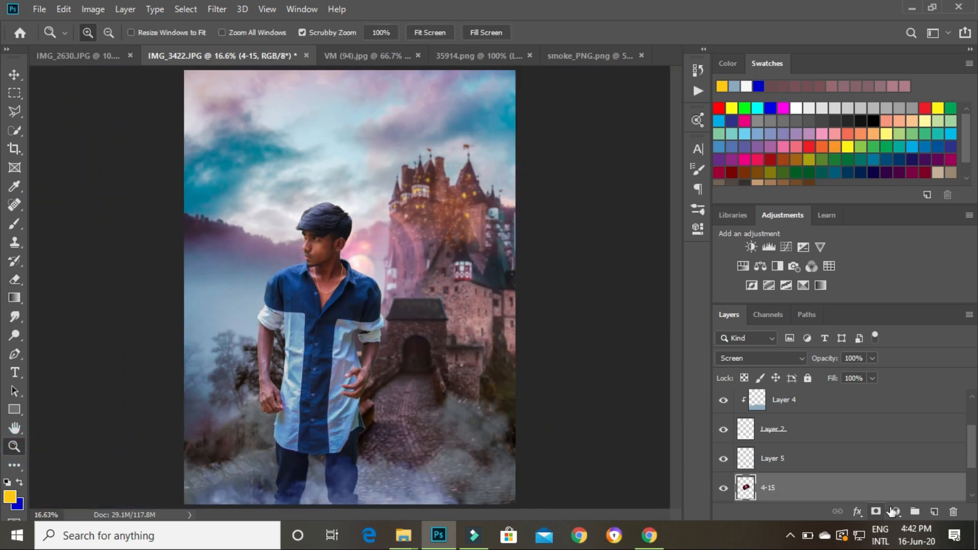
- Compare the composite with and without the lens-flare layer 4-15, both close up and in full
scroll(866, 490, "down", 2)
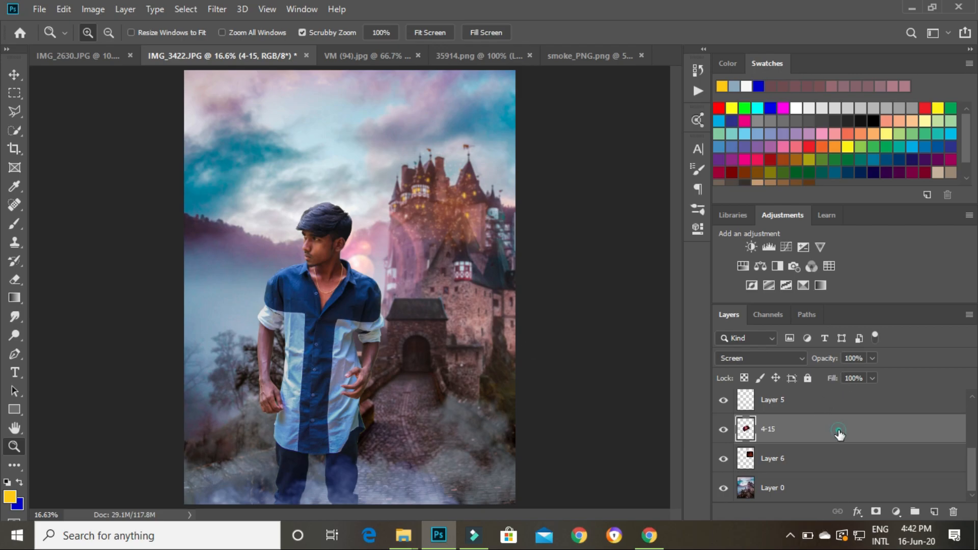
left_click_drag(406, 247, 482, 269)
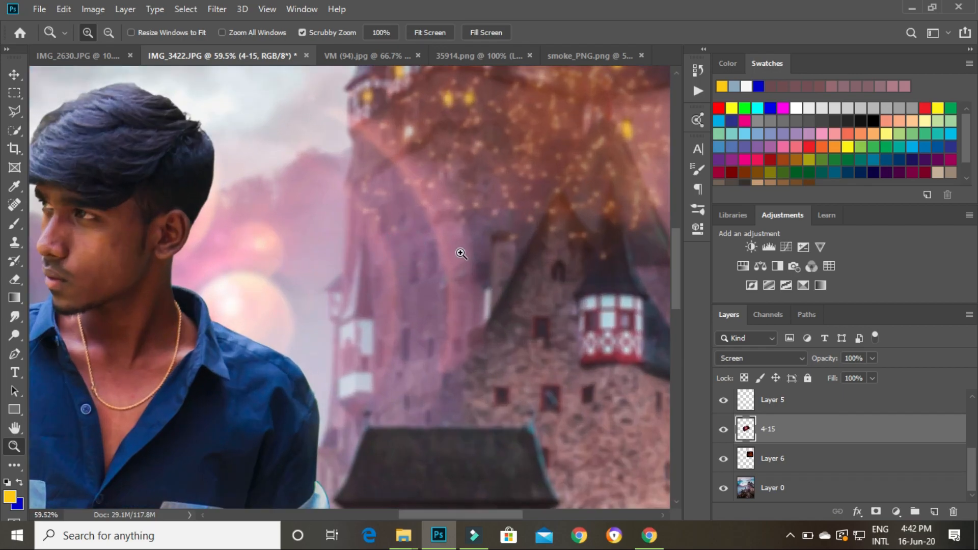
key("ctrl+0")
left_click(724, 429)
left_click(723, 430)
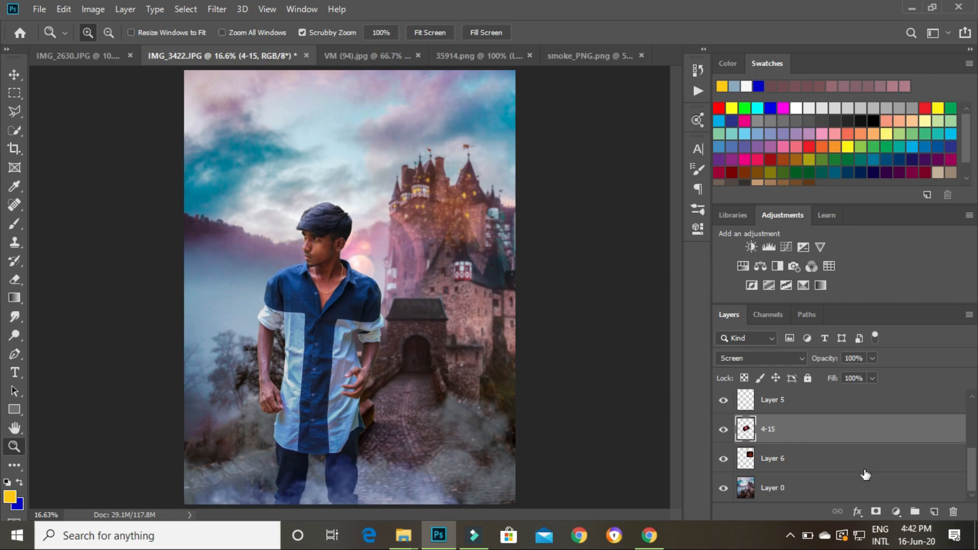
- Raise the vibrance of the lens-flare layer to the maximum and check the flare beside the castle
left_click(93, 9)
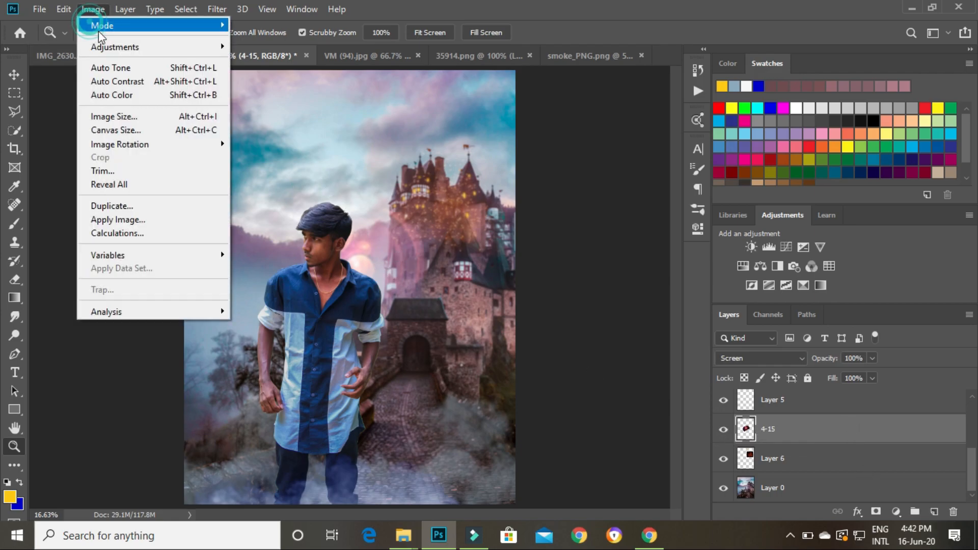
mouse_move(103, 47)
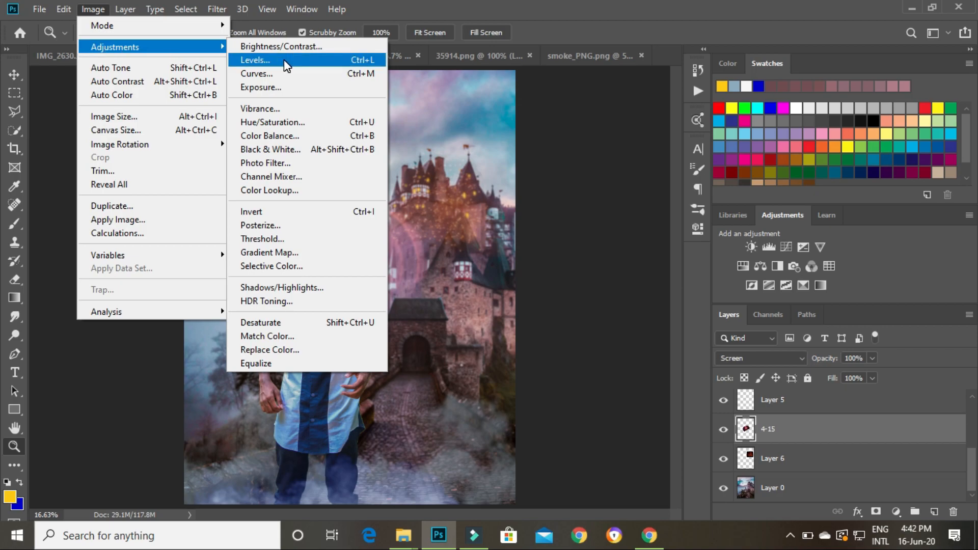
left_click(275, 108)
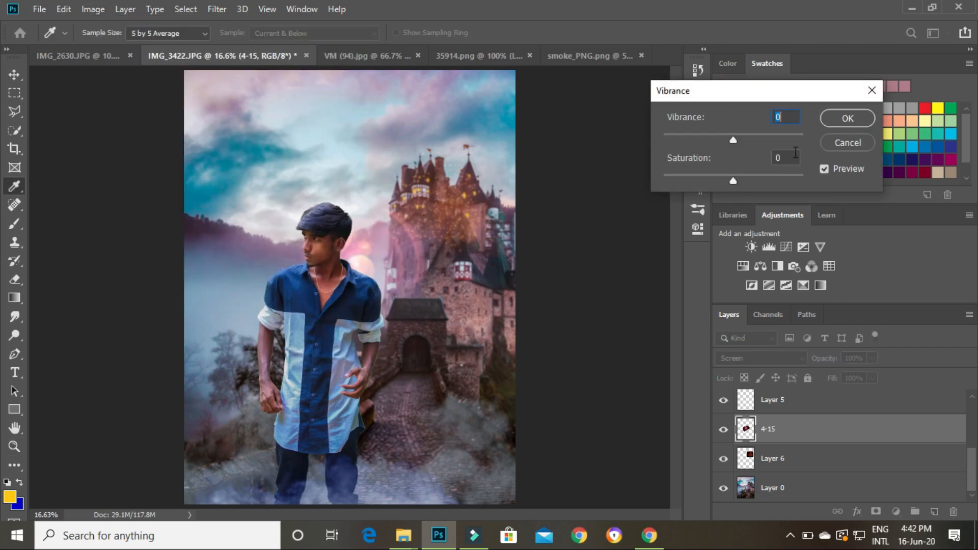
left_click_drag(733, 140, 835, 142)
left_click(845, 121)
left_click_drag(398, 249, 487, 251)
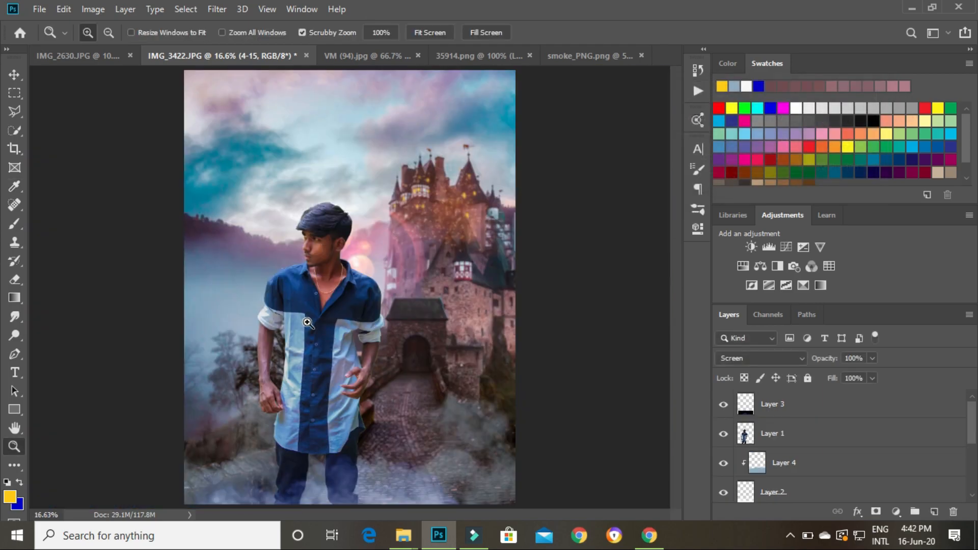
- Merge all visible layers into one from Layer 3 and check the merged layer by toggling its visibility
left_click(843, 406)
right_click(845, 410)
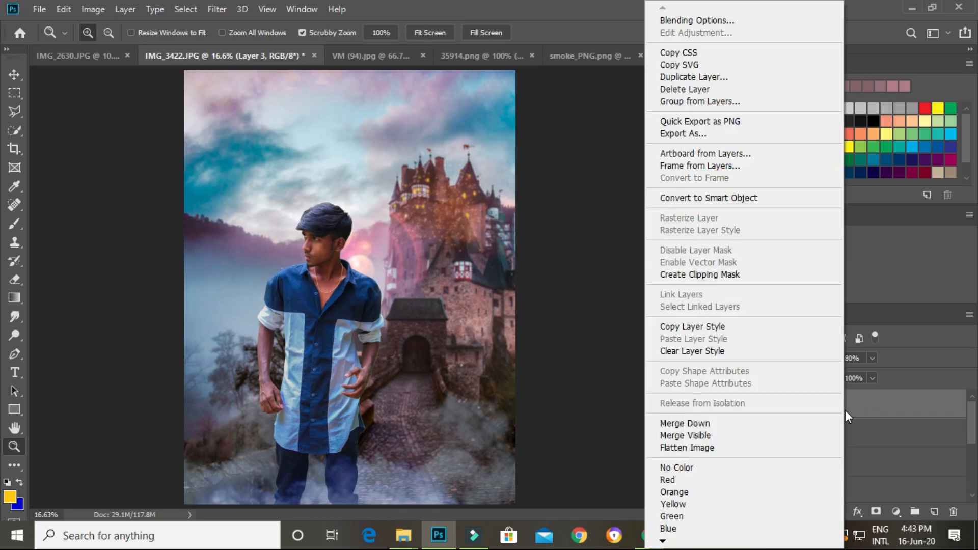
left_click(688, 436)
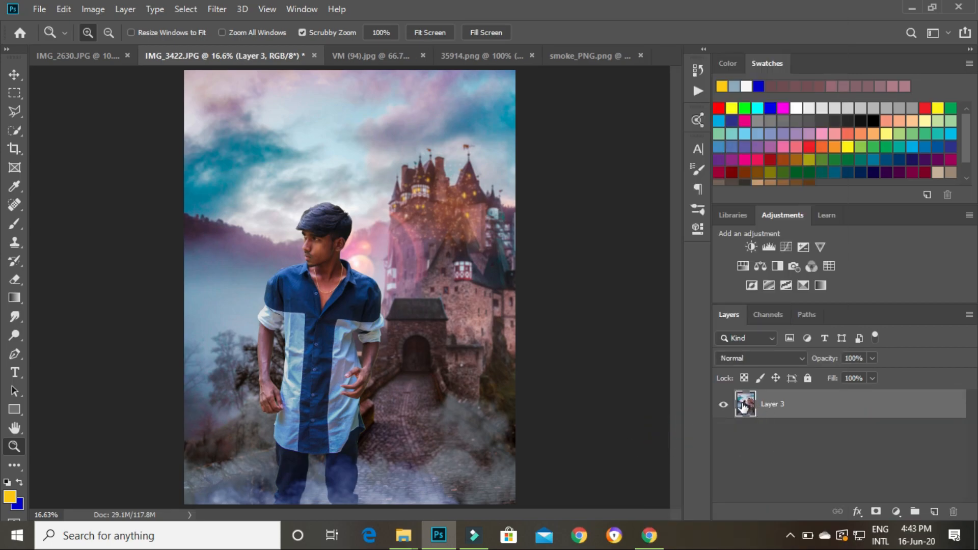
left_click(725, 405)
left_click(724, 405)
- Apply the Warm Contrast creative preset to the merged image with the Camera Raw Filter
left_click(215, 9)
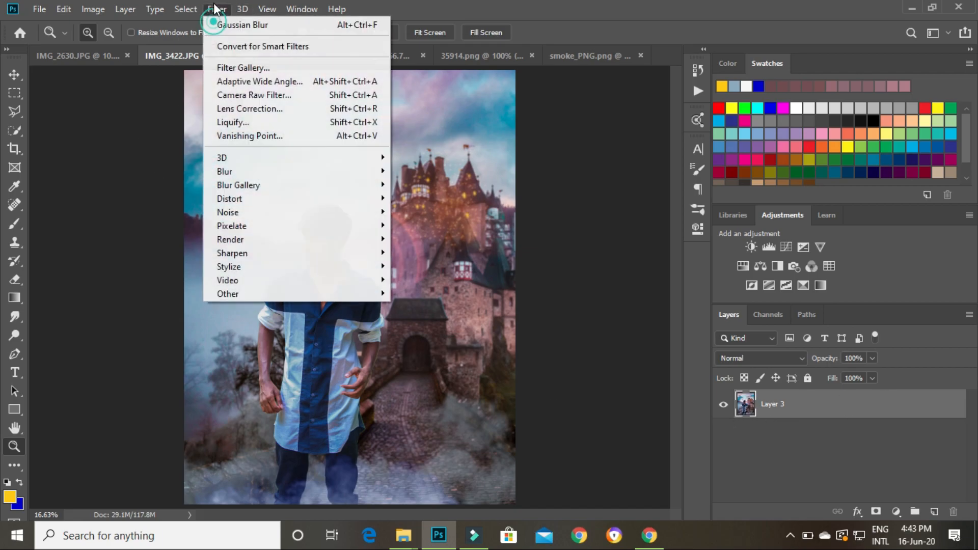
left_click(245, 93)
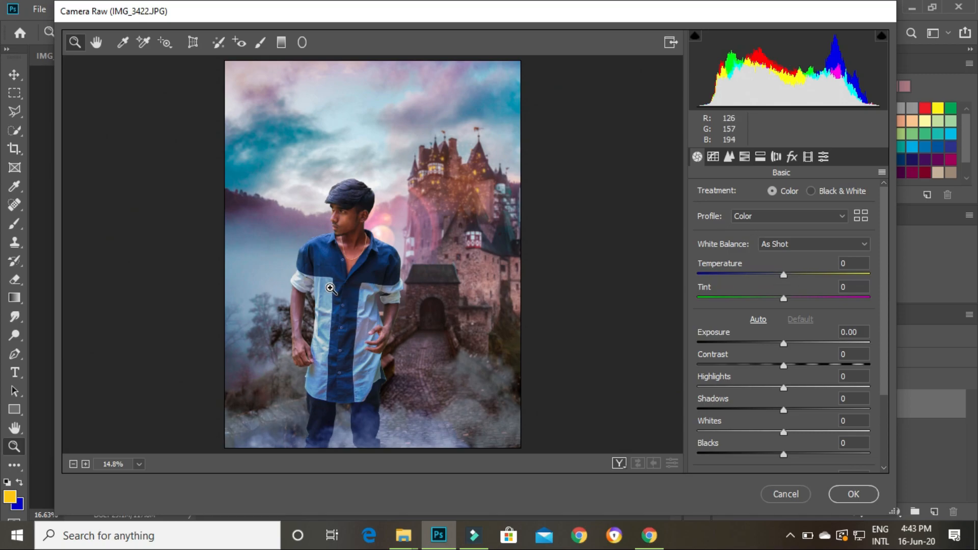
left_click(824, 157)
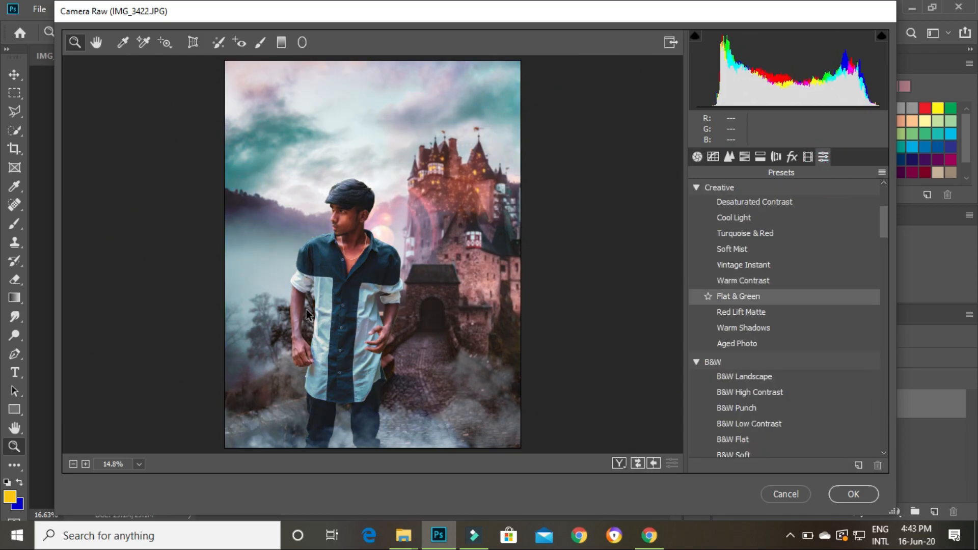
left_click(744, 286)
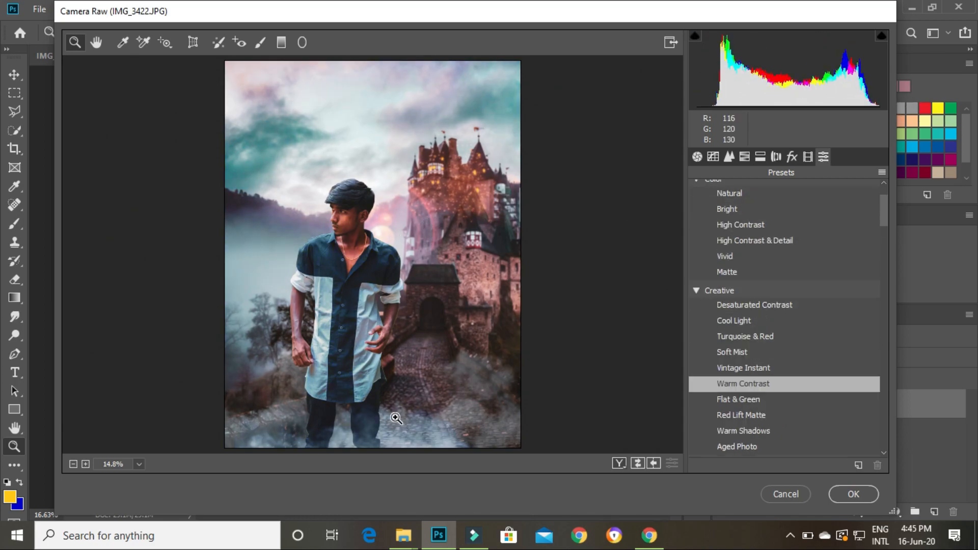
left_click(866, 494)
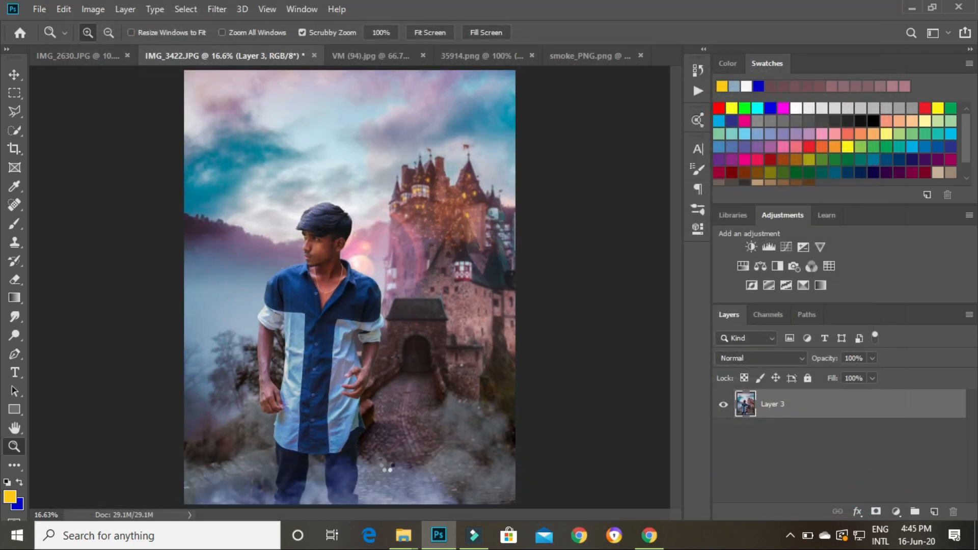
- Remove the small blemishes on the man's cheek below the eye with the Spot Healing Brush
left_click_drag(332, 245, 328, 246)
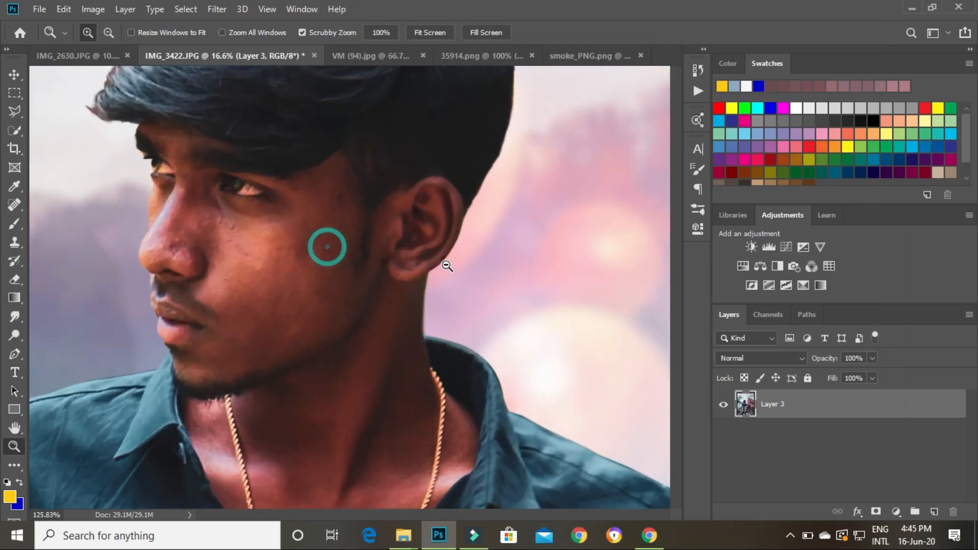
left_click(14, 205)
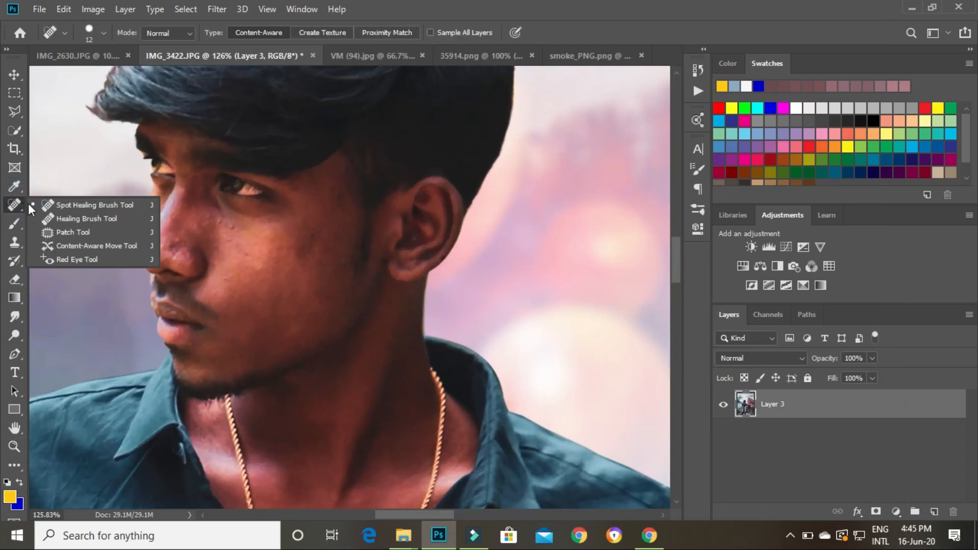
left_click(13, 204)
left_click(229, 220)
left_click(212, 216)
left_click(225, 221)
left_click(242, 264)
left_click(224, 245)
left_click(227, 239)
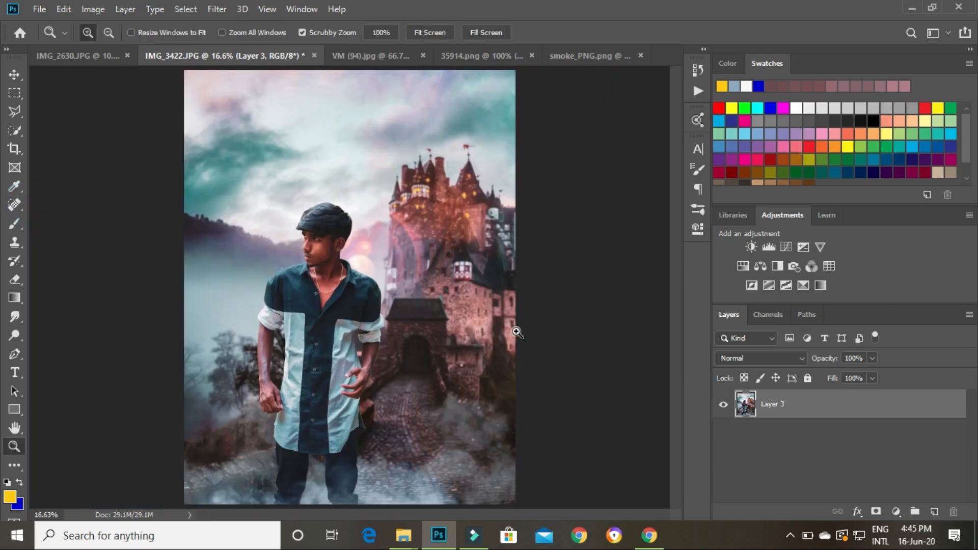
- In the Camera Raw Filter, set Contrast +21, Highlights -100, Shadows +15, Whites +2 and Blacks +28
left_click(210, 10)
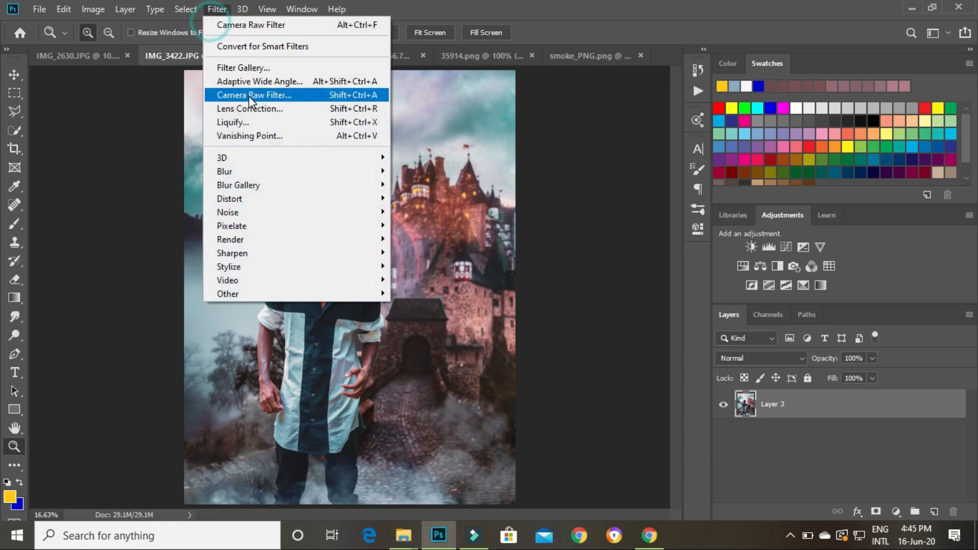
left_click(241, 94)
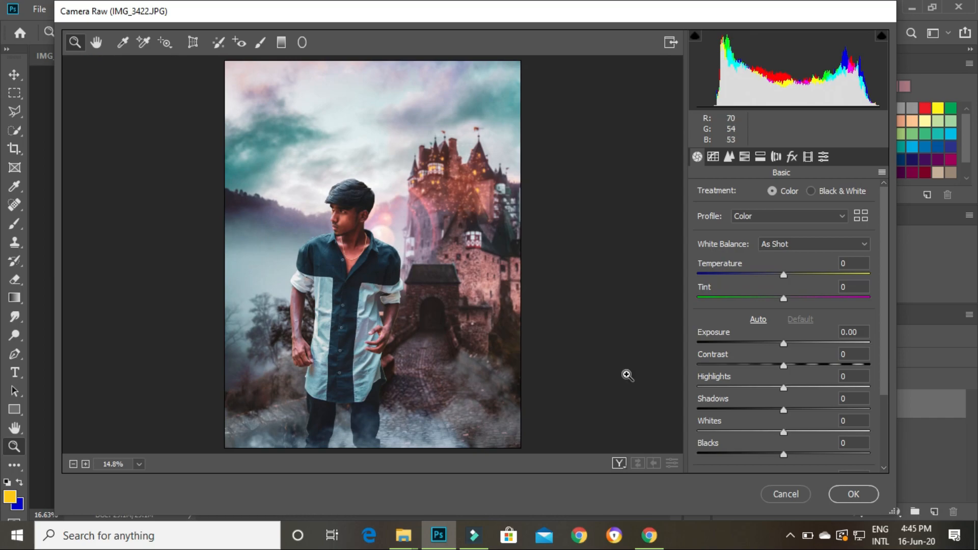
left_click_drag(783, 365, 664, 399)
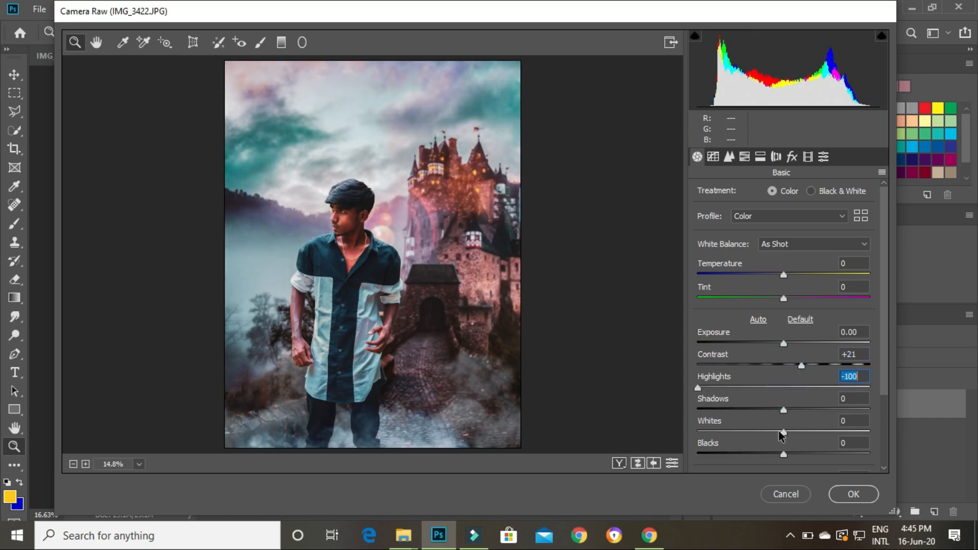
left_click_drag(783, 409, 785, 431)
left_click_drag(783, 454, 808, 455)
- Set Clarity to +3 and Vibrance to +16 in the Camera Raw basic adjustments
scroll(808, 455, "down", 2)
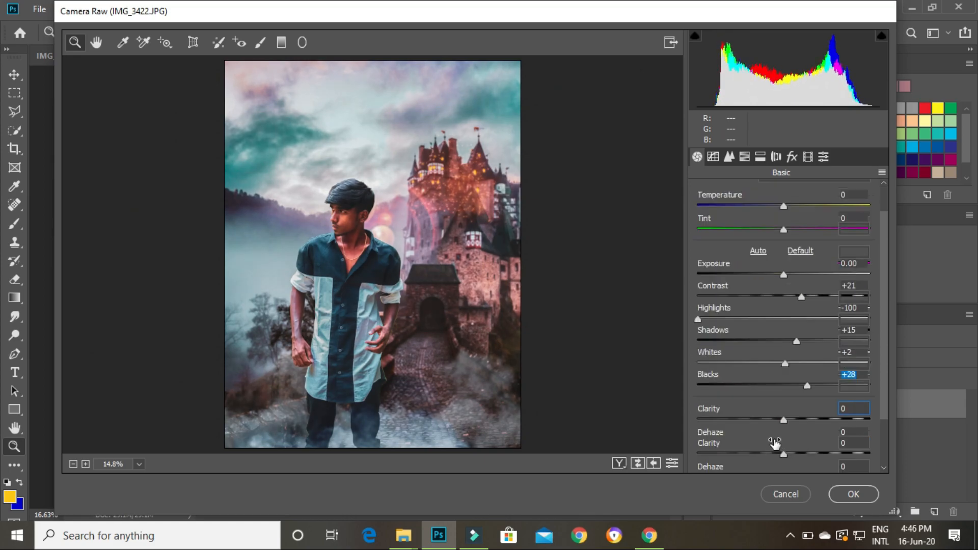
left_click(786, 419)
scroll(788, 420, "down", 1)
left_click_drag(787, 422, 797, 438)
left_click(744, 157)
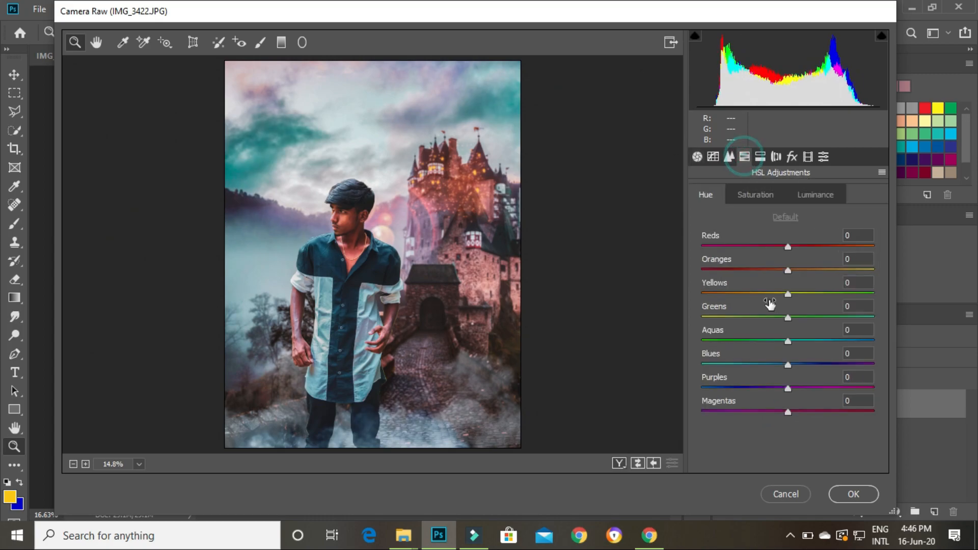
left_click(697, 157)
scroll(792, 433, "up", 3)
scroll(796, 379, "down", 1)
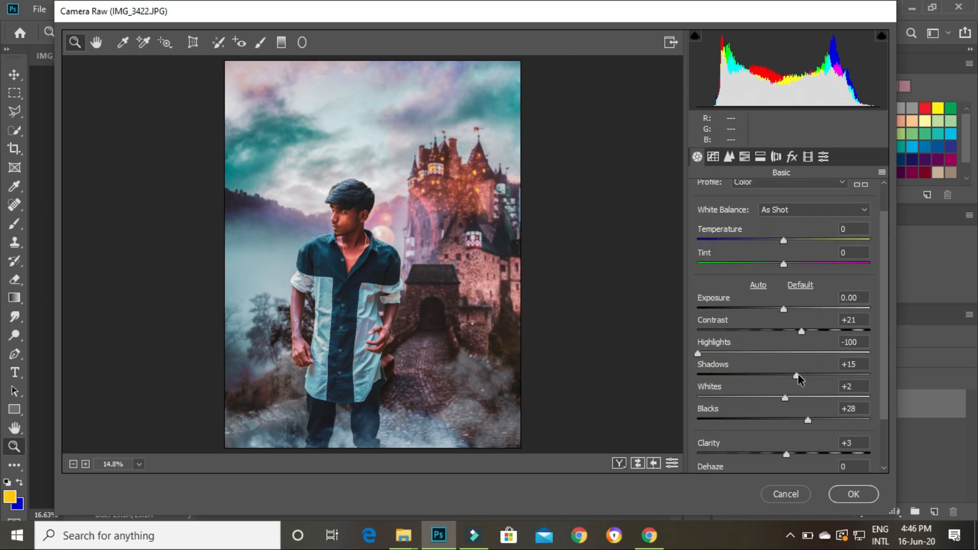
scroll(883, 413, "down", 2)
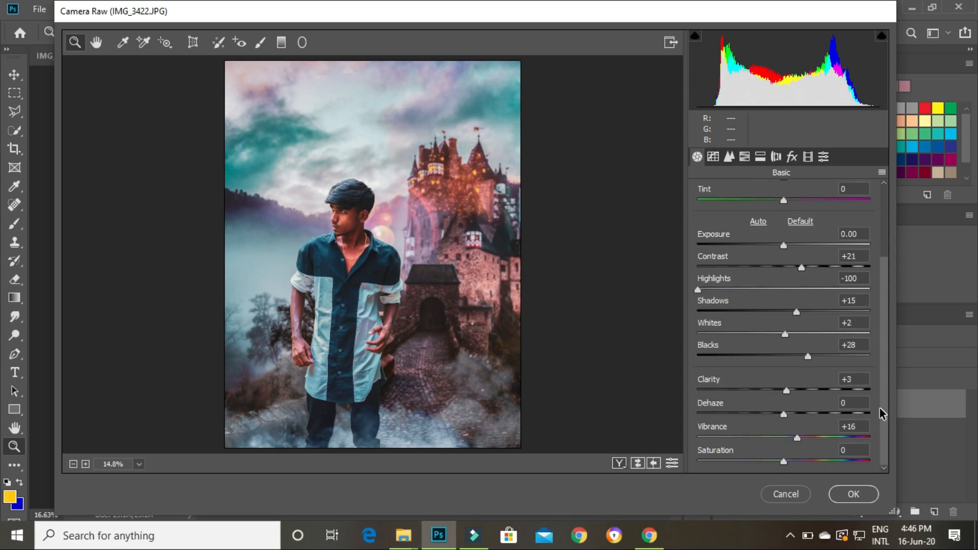
- Set the luminance noise reduction to 21 and check the smoothing around the man's face
left_click(729, 157)
left_click_drag(699, 335, 734, 339)
left_click(351, 213)
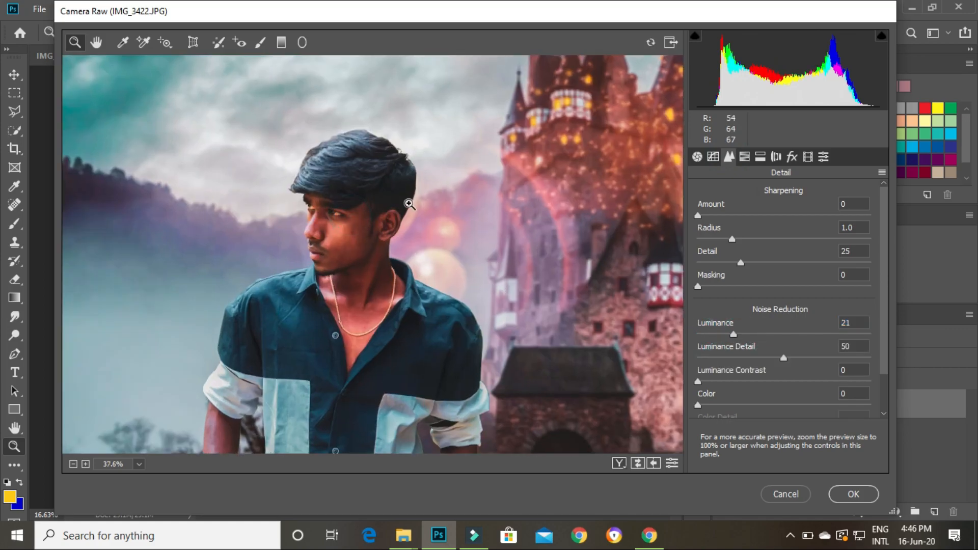
scroll(775, 242, "down", 1)
scroll(781, 246, "up", 1)
- Set the sharpening amount to 66 and view the whole image
left_click_drag(698, 216, 773, 215)
left_click(758, 216)
right_click(462, 360)
left_click(502, 327)
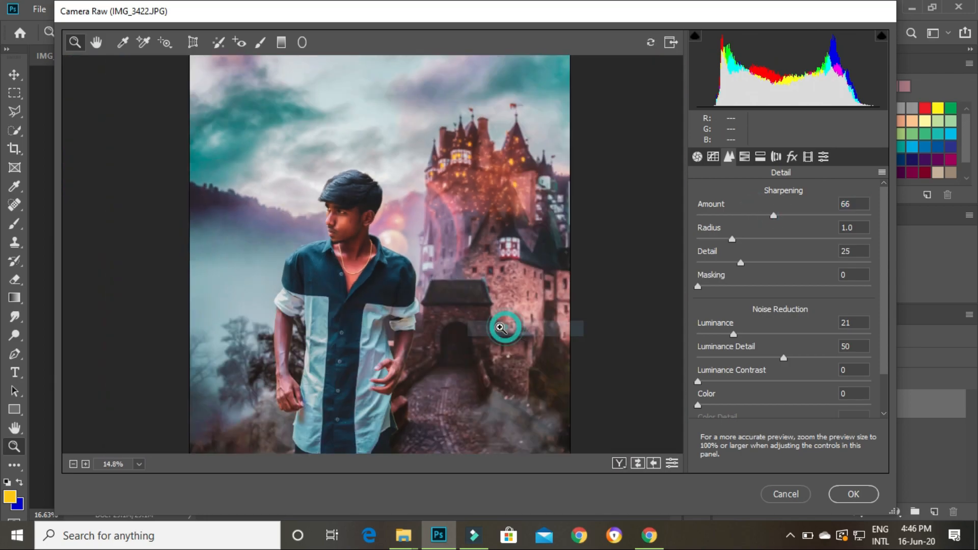
- Raise the luminance of the reds to +9 and the oranges to +10, and apply the Camera Raw adjustments
left_click(744, 156)
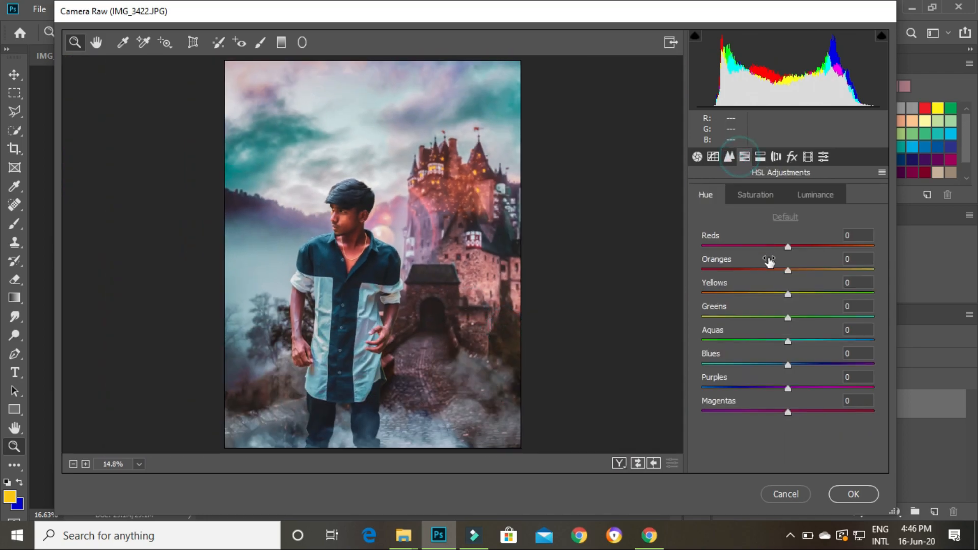
left_click(804, 194)
mouse_move(787, 270)
left_mouse_down()
mouse_move(819, 265)
mouse_move(796, 269)
mouse_move(811, 247)
mouse_move(793, 257)
left_mouse_up()
left_click(846, 495)
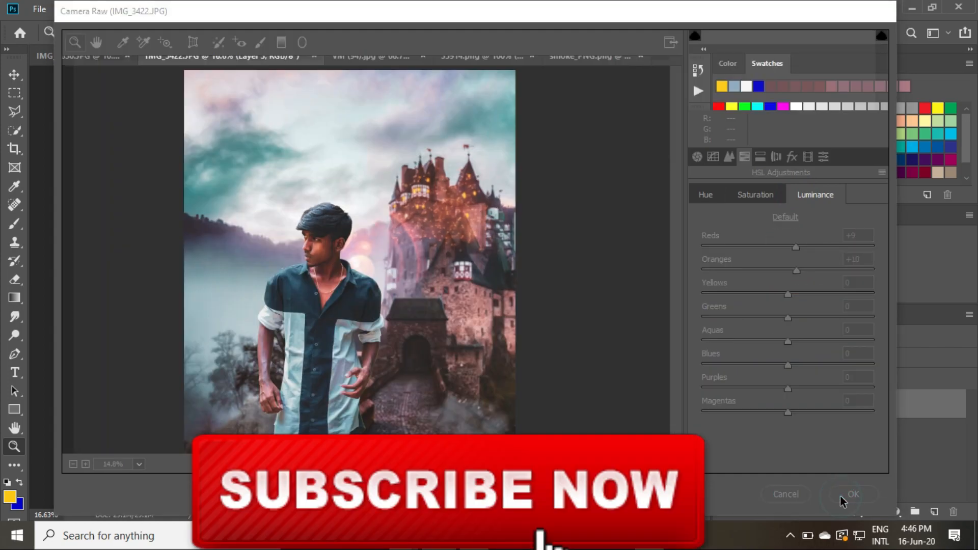